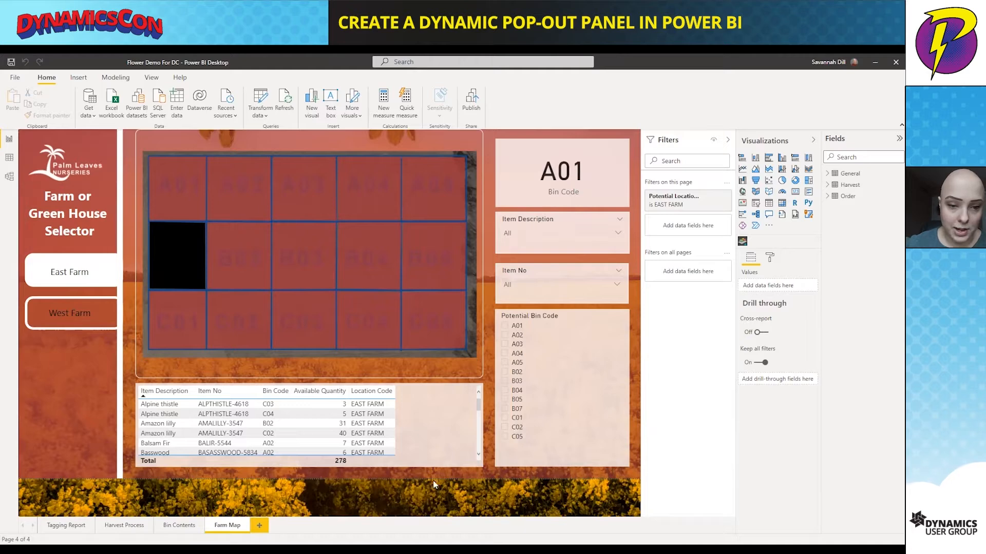
# Select bin B05 on the farm map to cross-filter the page, and clear that selection again
pyautogui.moveTo(385, 323)
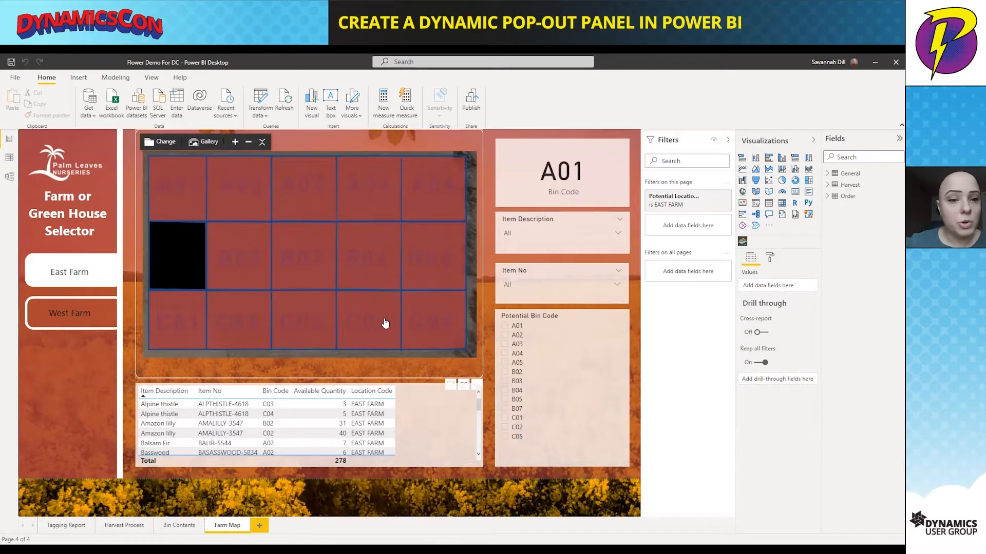
pyautogui.click(443, 254)
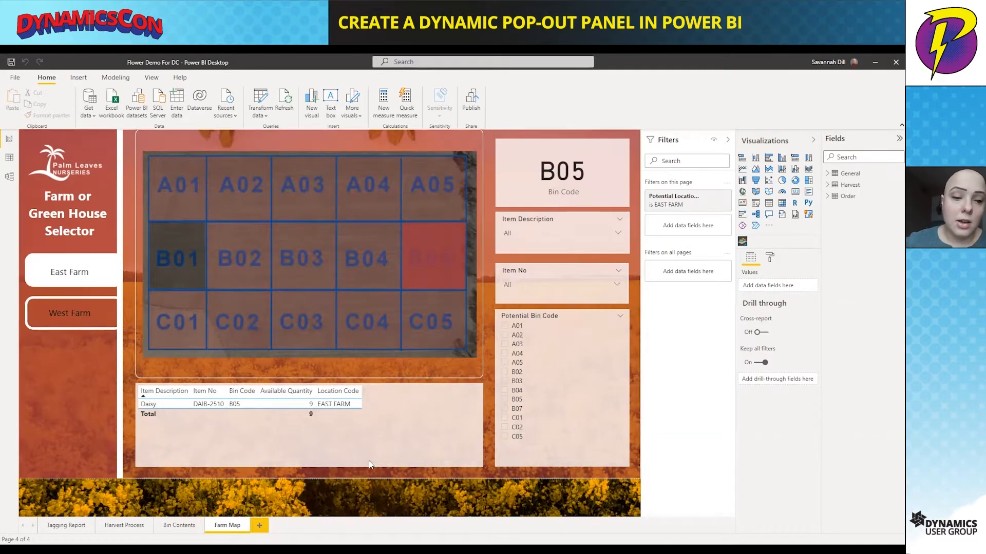
pyautogui.click(439, 249)
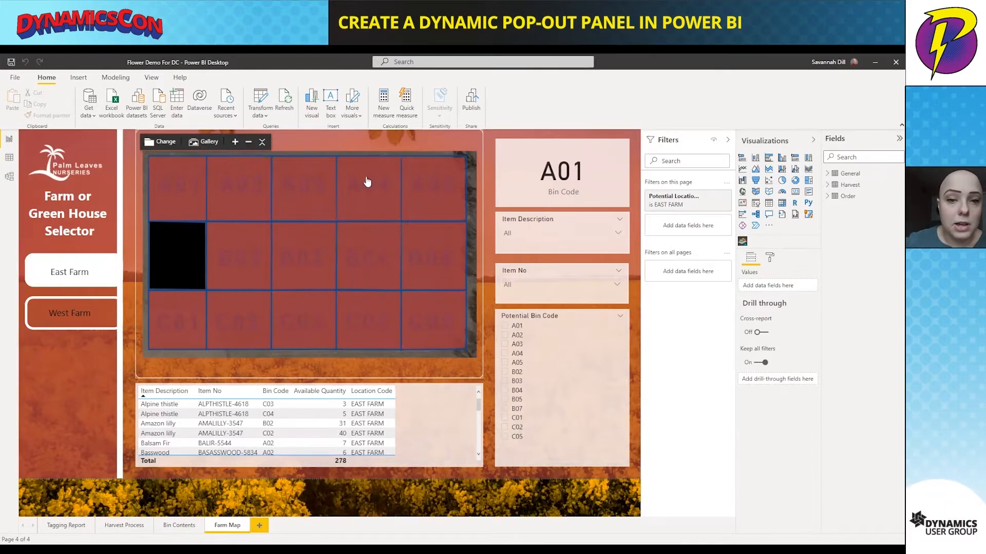
pyautogui.moveTo(254, 287)
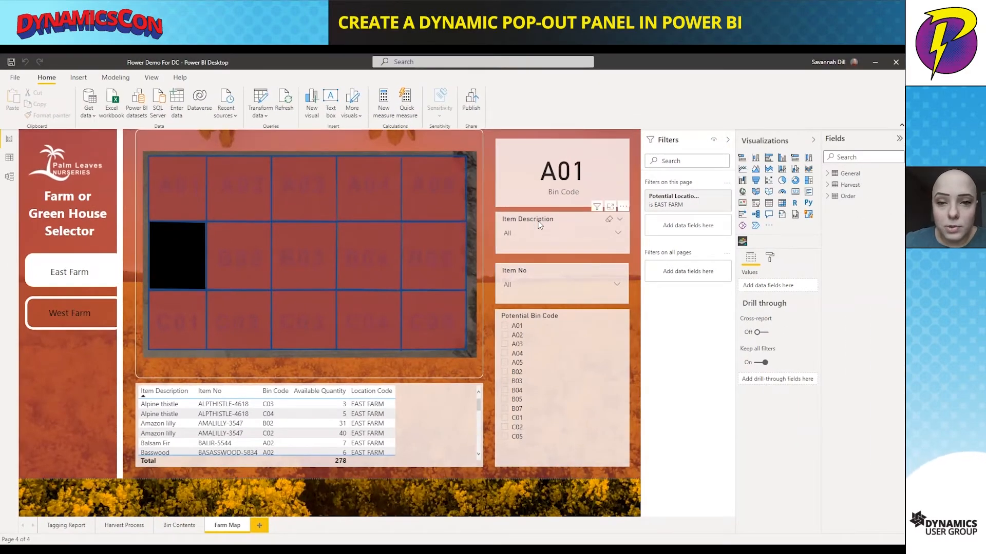
# Narrow the Item Description, Item No and Potential Bin Code slicers to one matching width, freeing space along the page's right edge
pyautogui.click(606, 232)
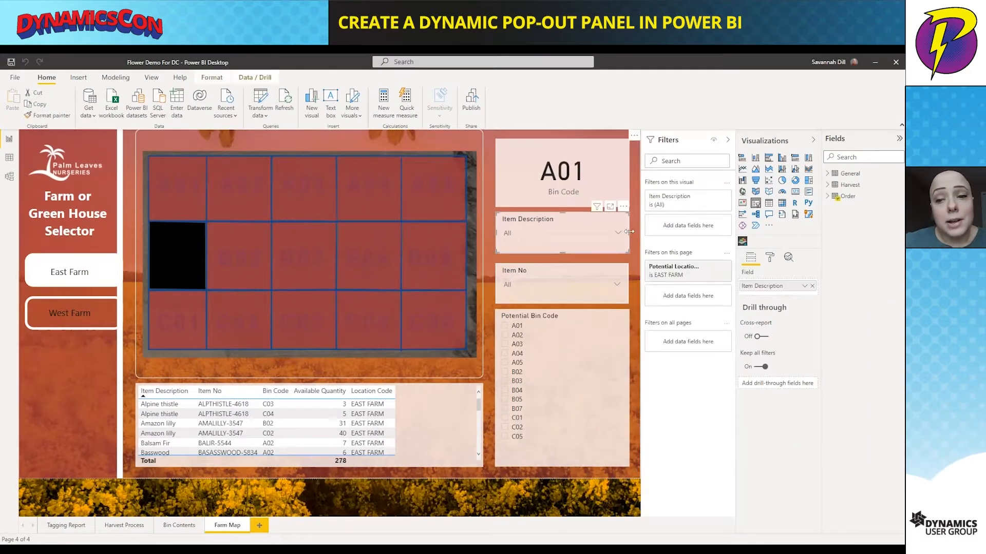
pyautogui.moveTo(619, 236); pyautogui.dragTo(598, 234)
pyautogui.click(586, 270)
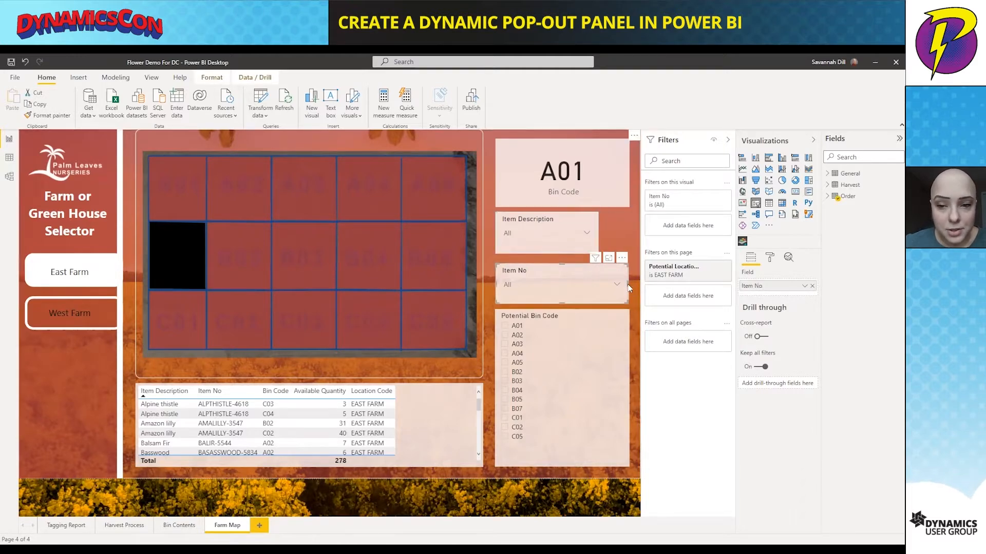
pyautogui.moveTo(626, 283); pyautogui.dragTo(595, 277)
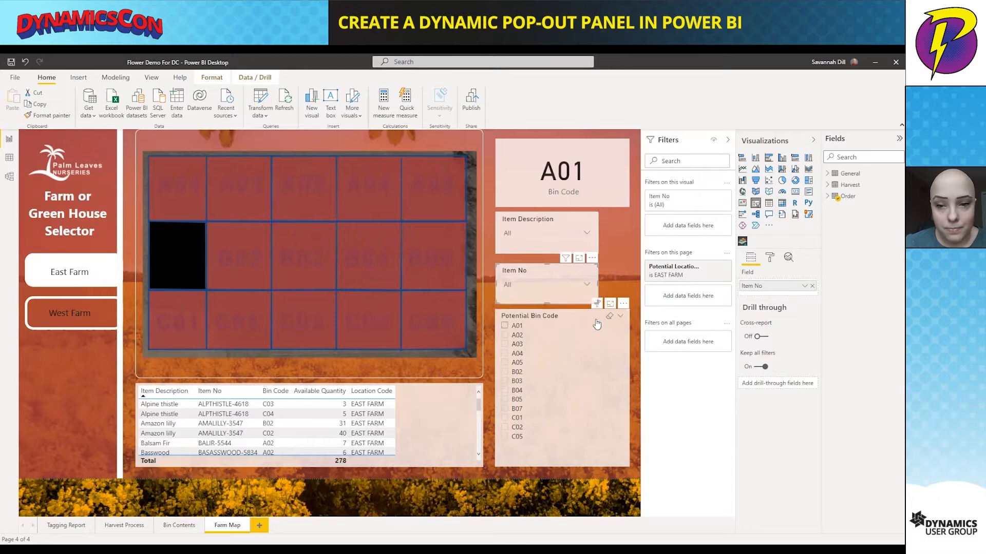
pyautogui.click(569, 316)
pyautogui.moveTo(628, 388); pyautogui.dragTo(597, 377)
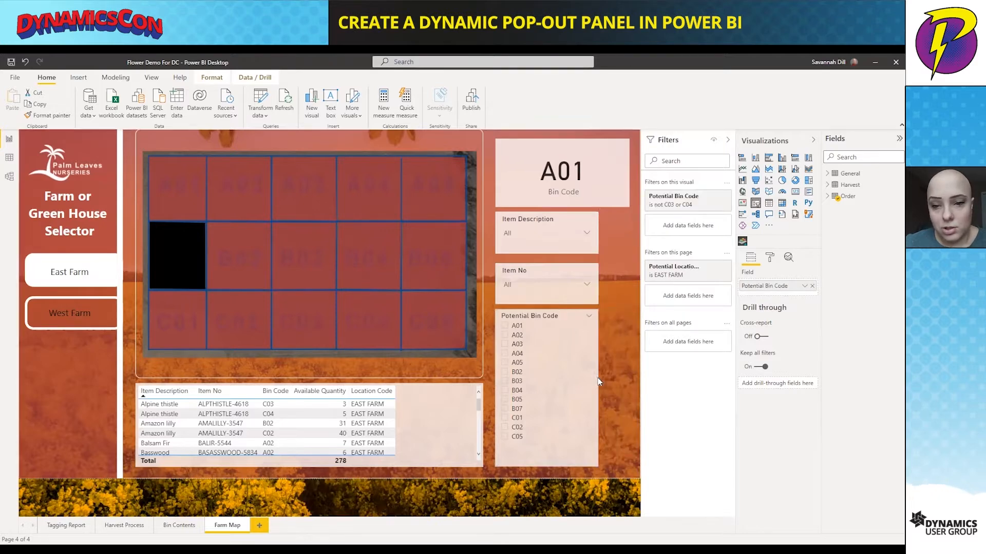
# Narrow the Bin Code card to the same width as the slicers below it
pyautogui.click(624, 178)
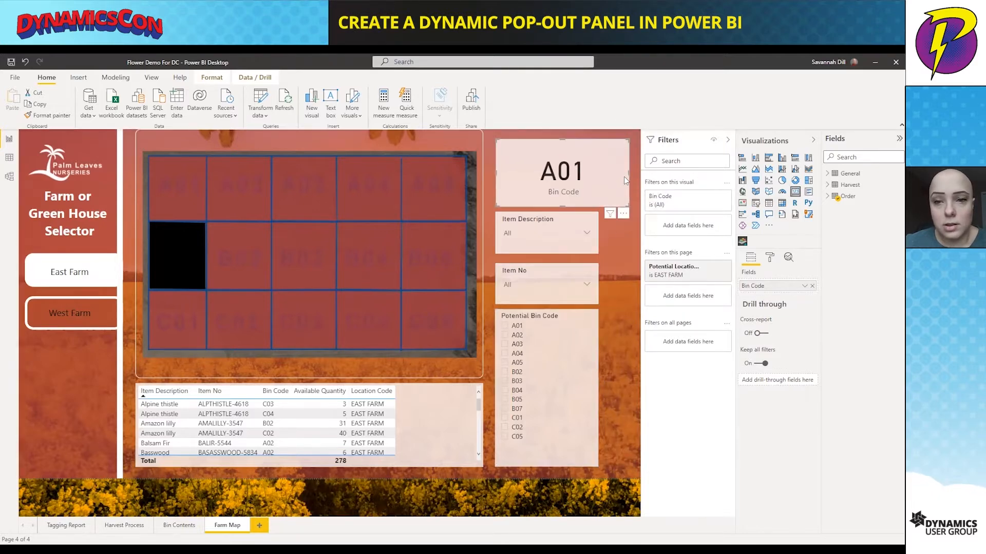
pyautogui.moveTo(627, 174); pyautogui.dragTo(596, 173)
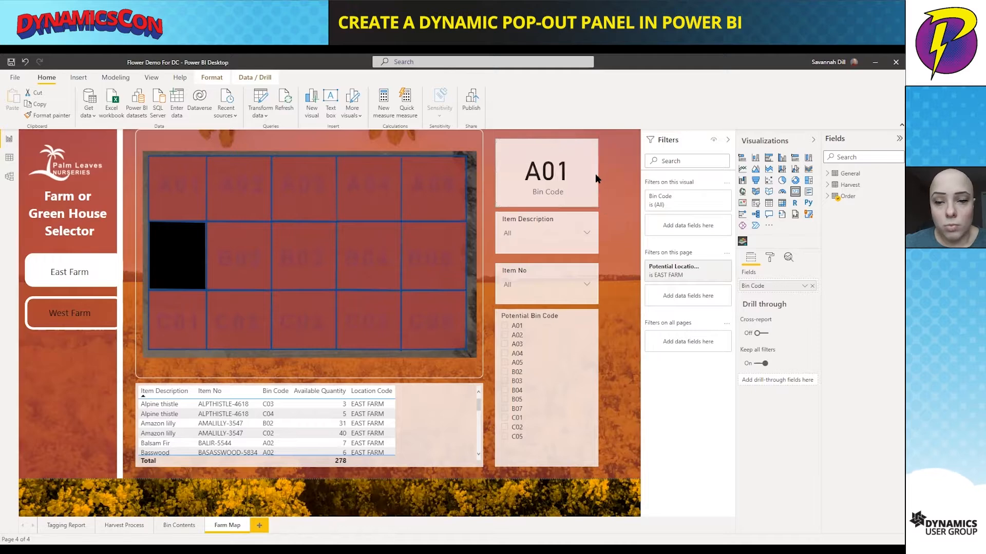
pyautogui.click(627, 228)
pyautogui.click(589, 486)
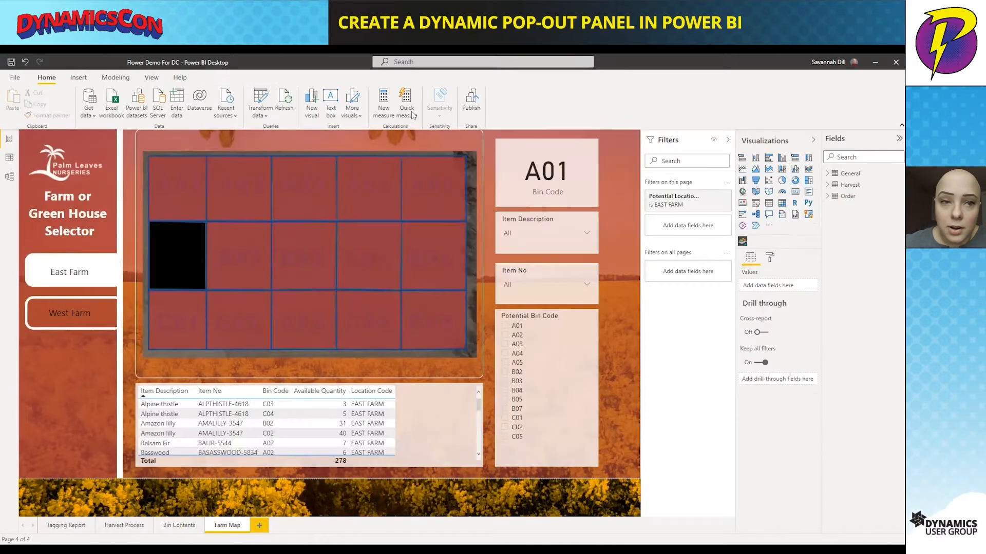
# Insert a blank button and fit it as a narrow full-height strip in the free space beside the slicers
pyautogui.click(78, 77)
pyautogui.click(331, 97)
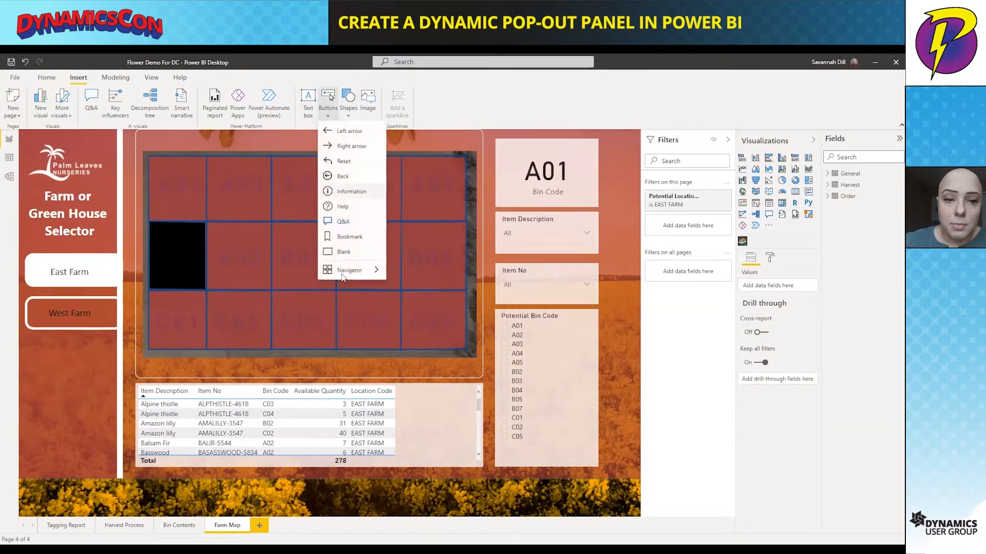
pyautogui.click(348, 252)
pyautogui.moveTo(52, 141); pyautogui.dragTo(641, 479)
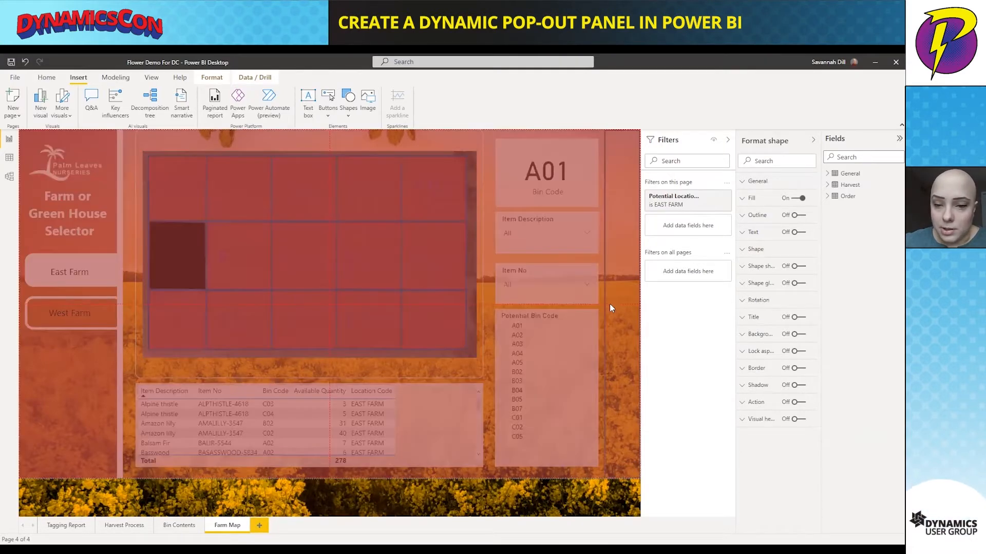
pyautogui.click(602, 319)
pyautogui.click(604, 317)
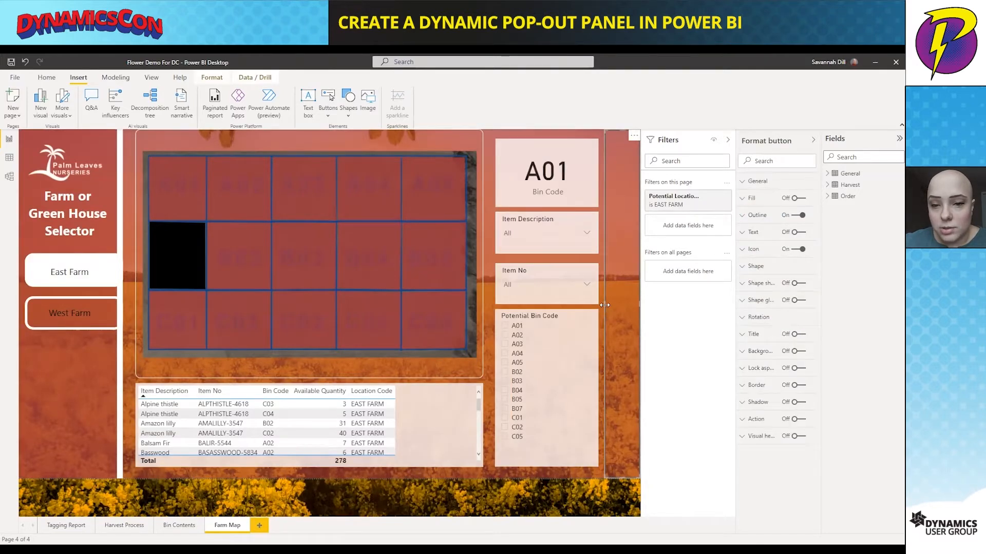
pyautogui.moveTo(607, 305); pyautogui.dragTo(611, 305)
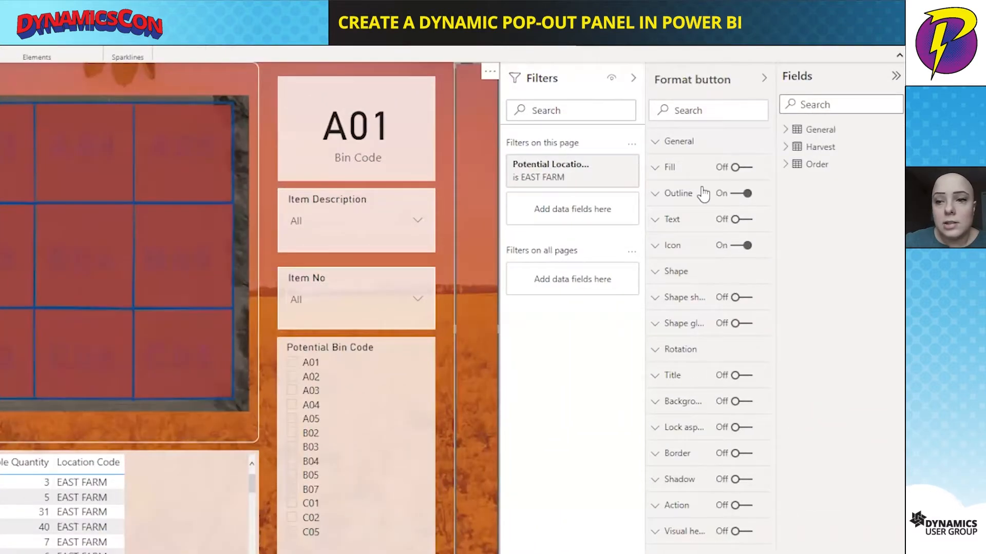
# Turn on the button's fill for the default state, using the darkest theme red with 33% transparency
pyautogui.click(745, 170)
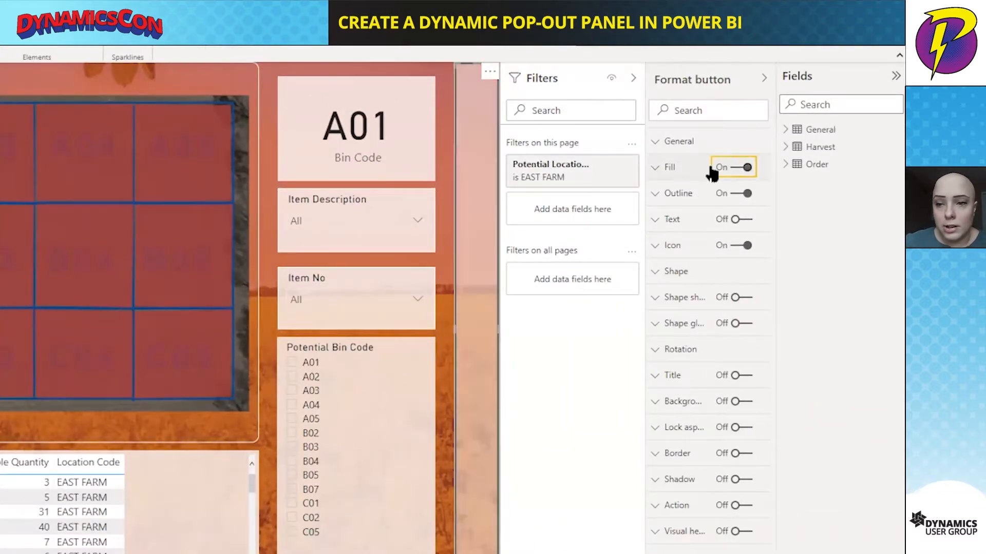
pyautogui.click(685, 168)
pyautogui.click(675, 246)
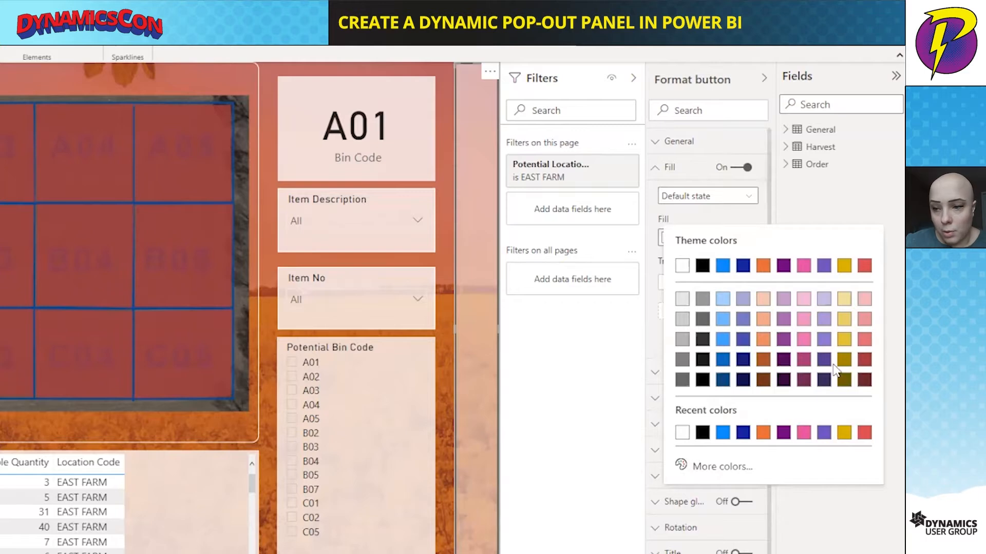
pyautogui.click(866, 363)
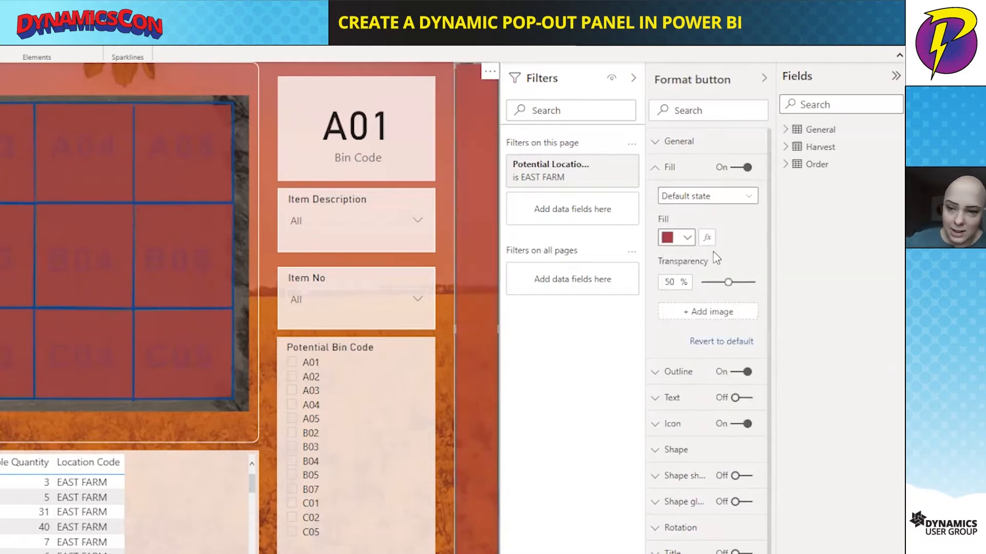
pyautogui.click(687, 238)
pyautogui.click(864, 379)
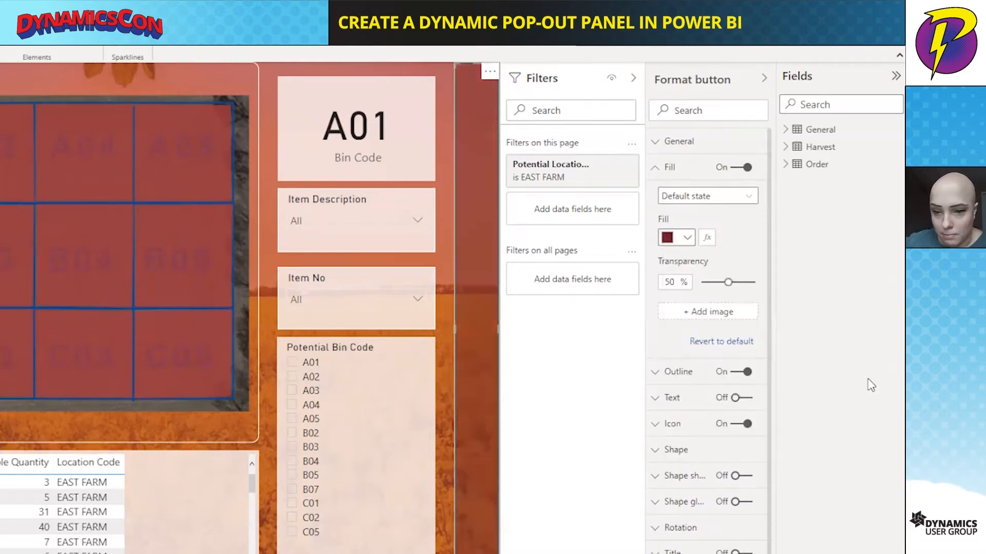
pyautogui.moveTo(728, 282); pyautogui.dragTo(718, 283)
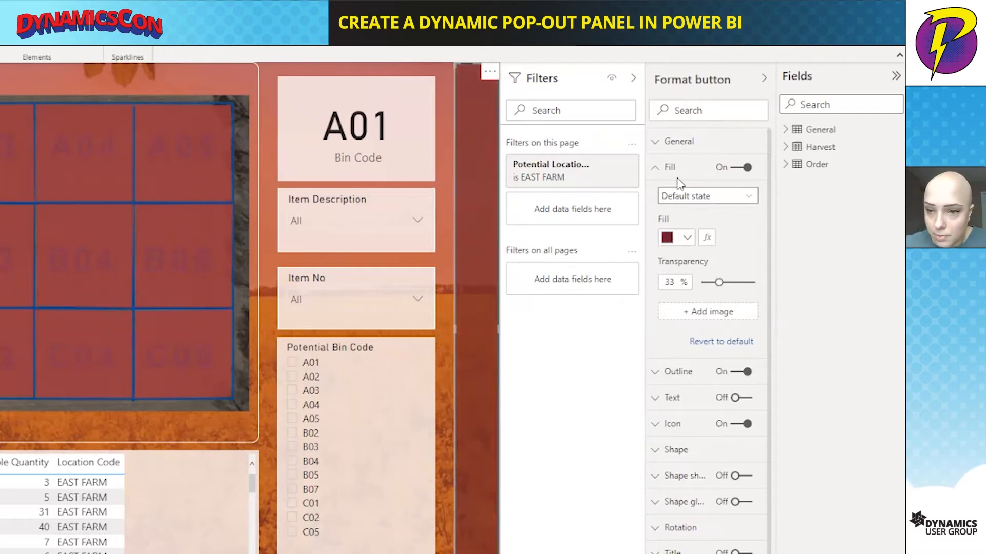
pyautogui.click(691, 168)
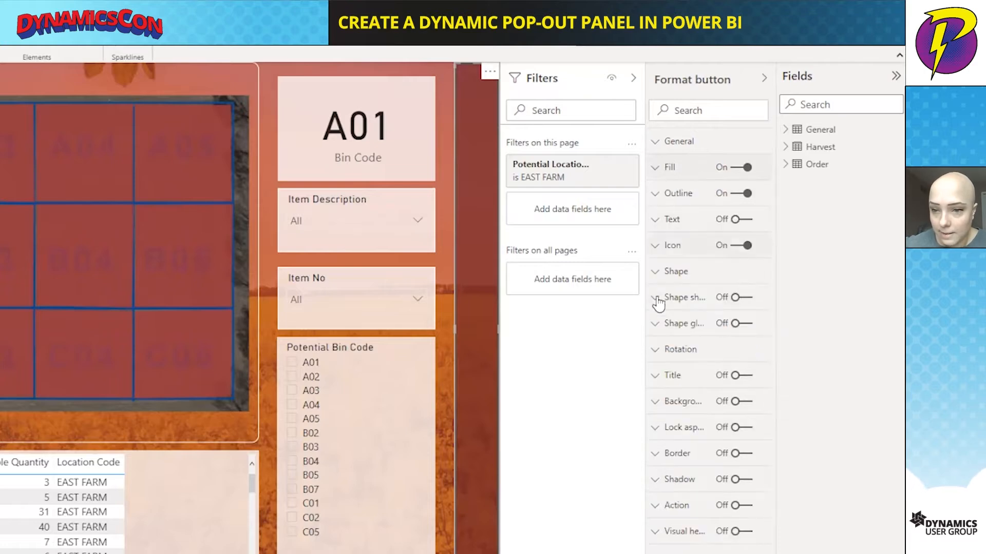
# Give the button a Left arrow icon with a white line color, and turn off its outline
pyautogui.click(681, 247)
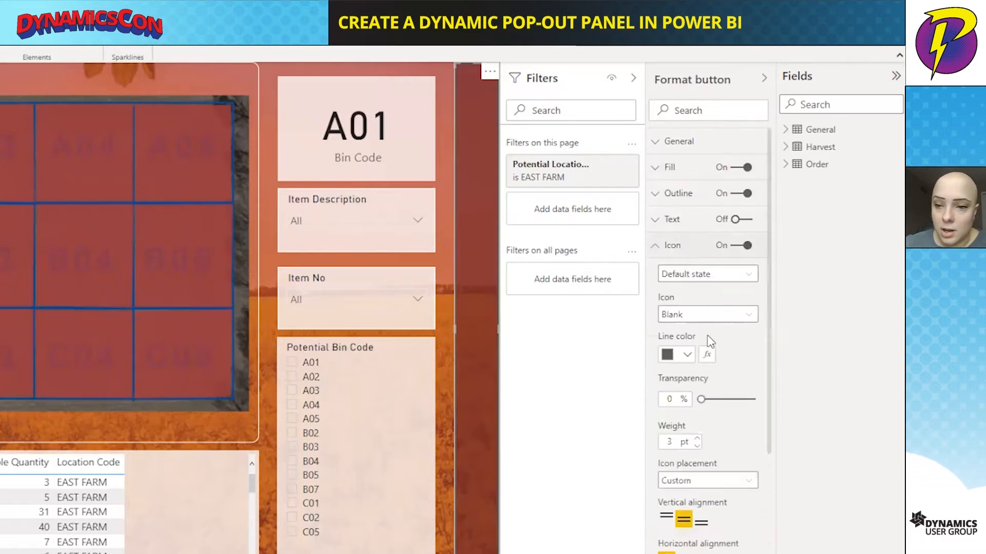
pyautogui.click(715, 321)
pyautogui.click(701, 345)
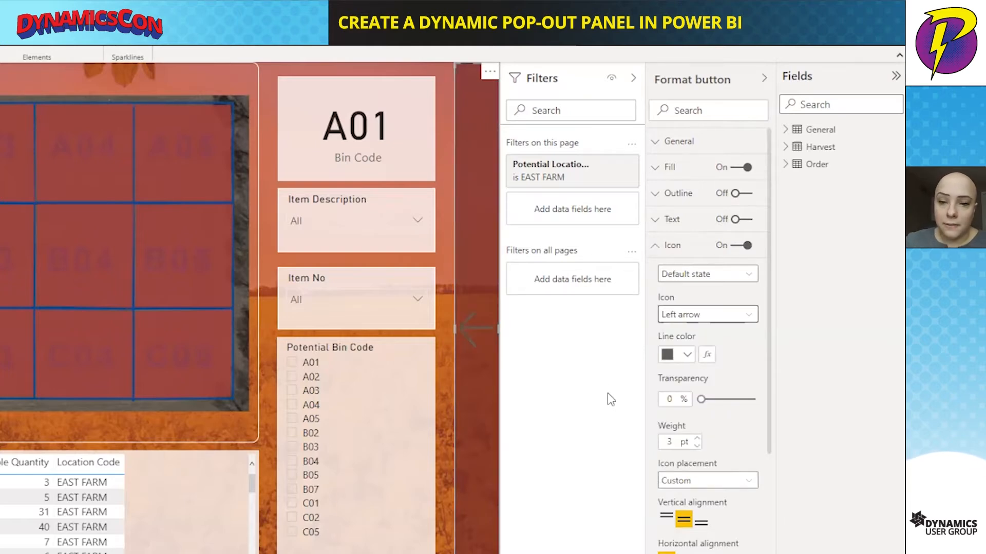
pyautogui.click(685, 355)
pyautogui.click(674, 390)
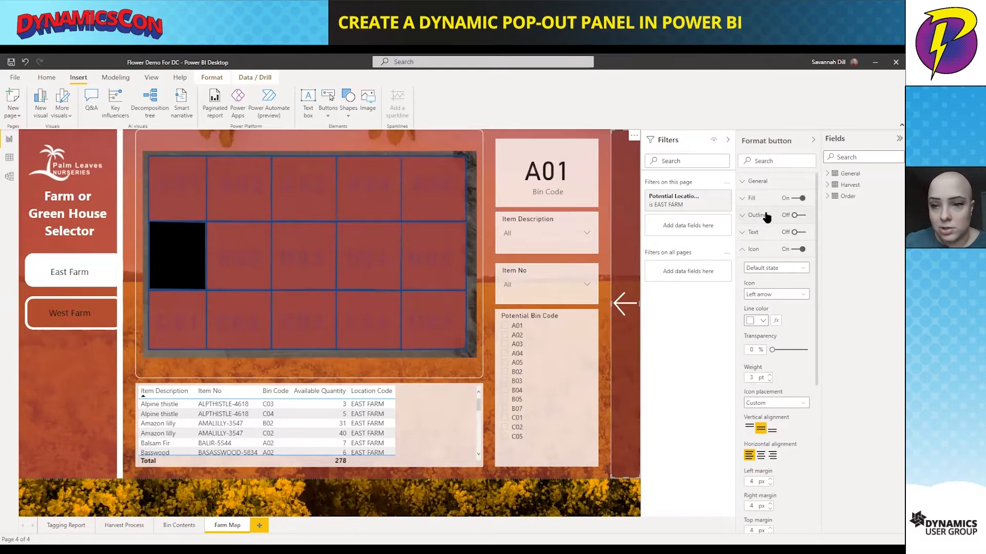
# Set the button's On hover fill to a lighter theme red and deselect the button
pyautogui.click(755, 199)
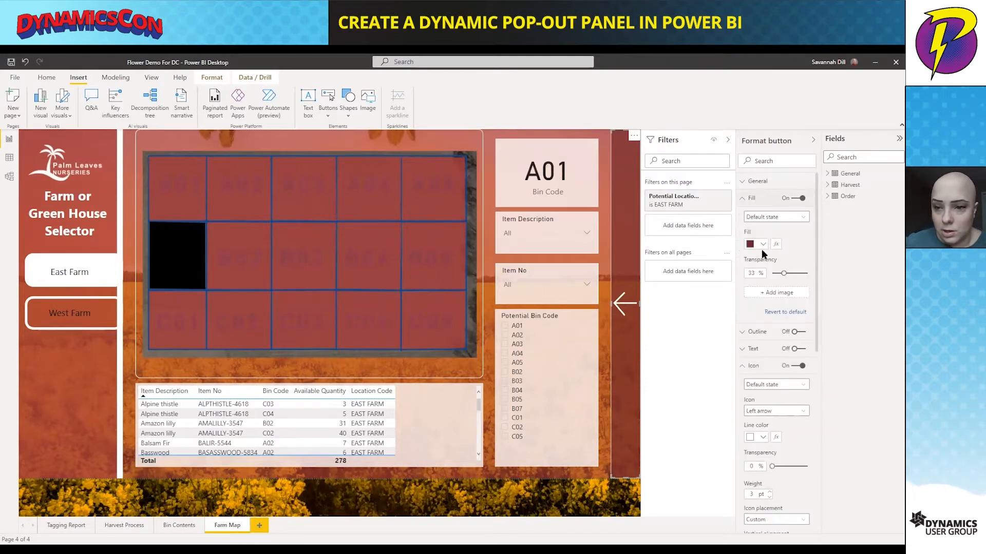
pyautogui.click(768, 220)
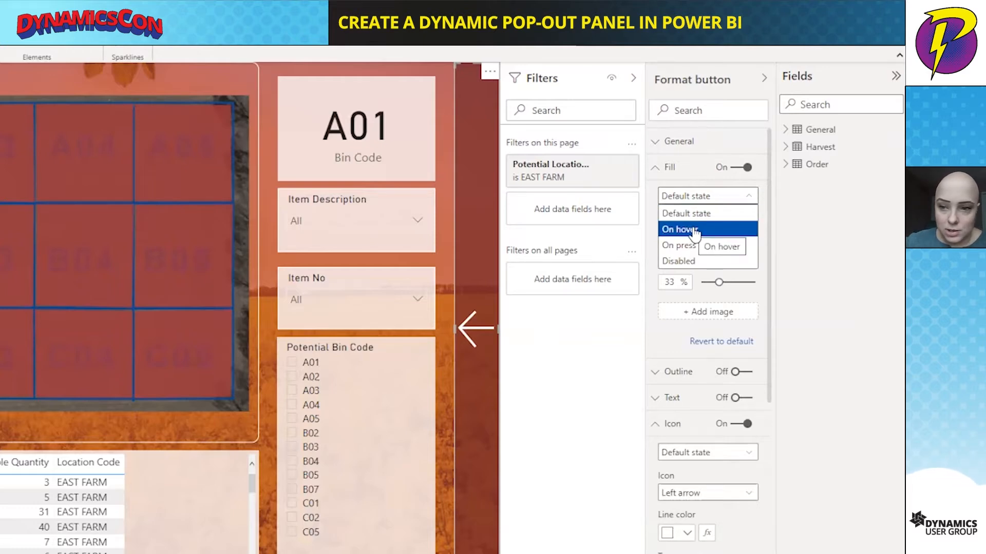
pyautogui.click(687, 232)
pyautogui.click(684, 241)
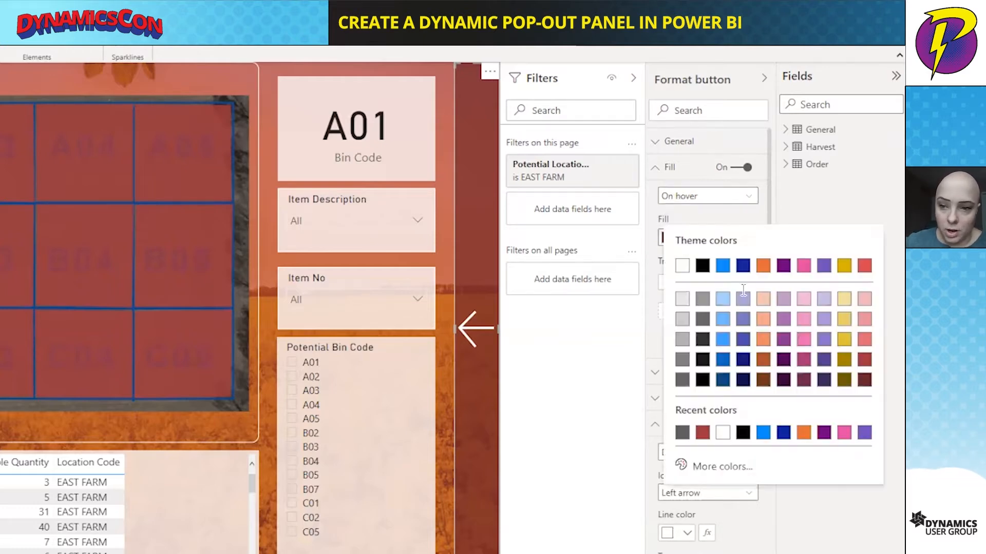
pyautogui.click(863, 345)
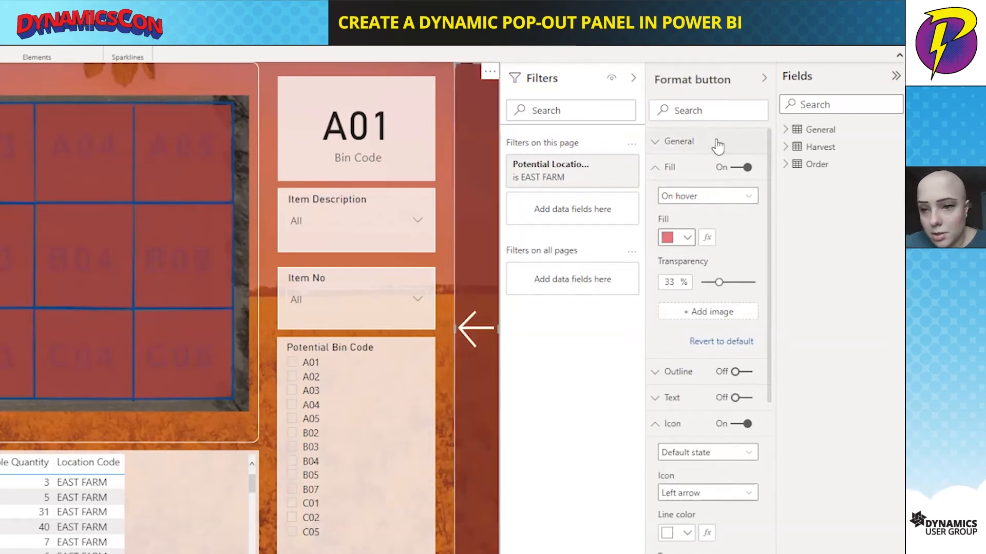
pyautogui.click(687, 168)
pyautogui.click(671, 247)
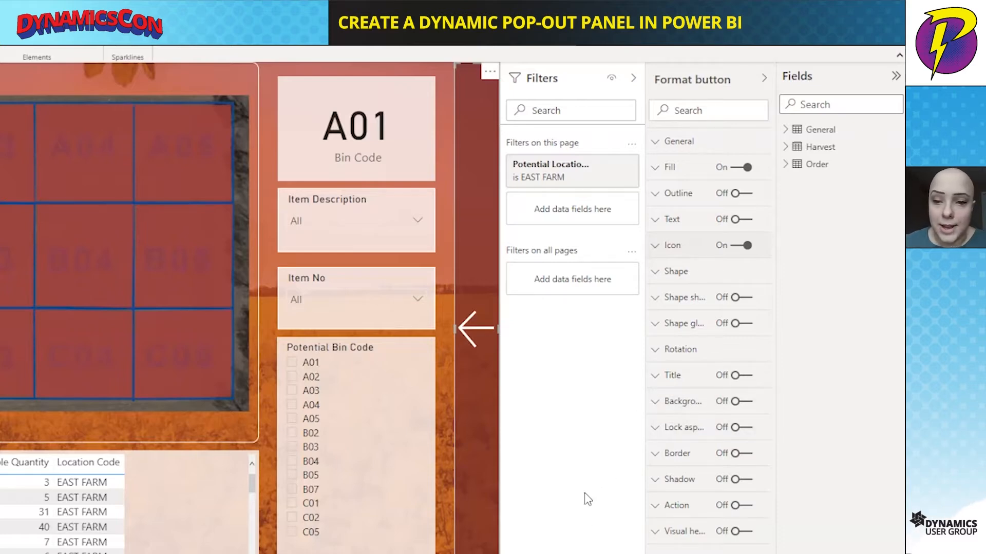
pyautogui.click(359, 553)
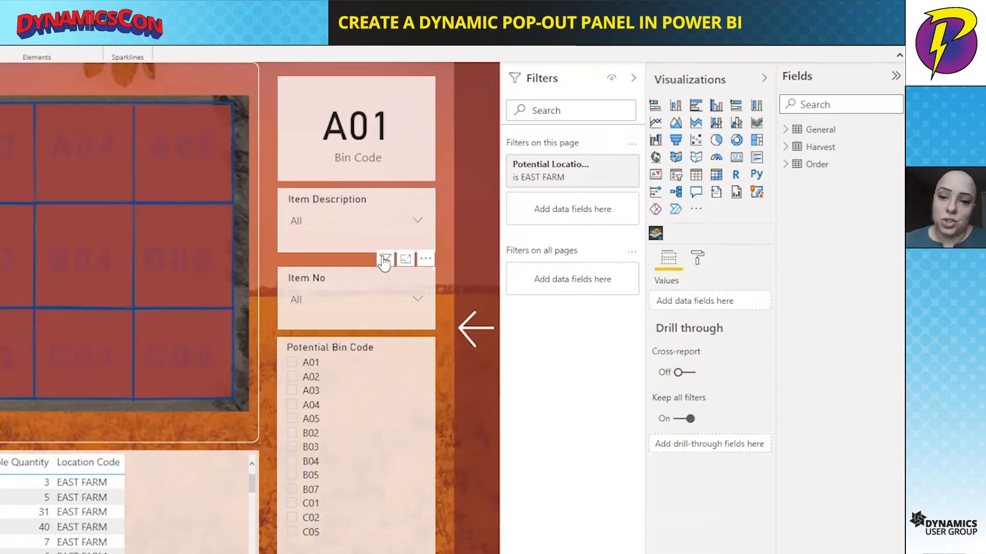
# Insert a rectangle shape and stretch it into a tall panel covering the slicer column up to the page's outer edge
pyautogui.moveTo(389, 271)
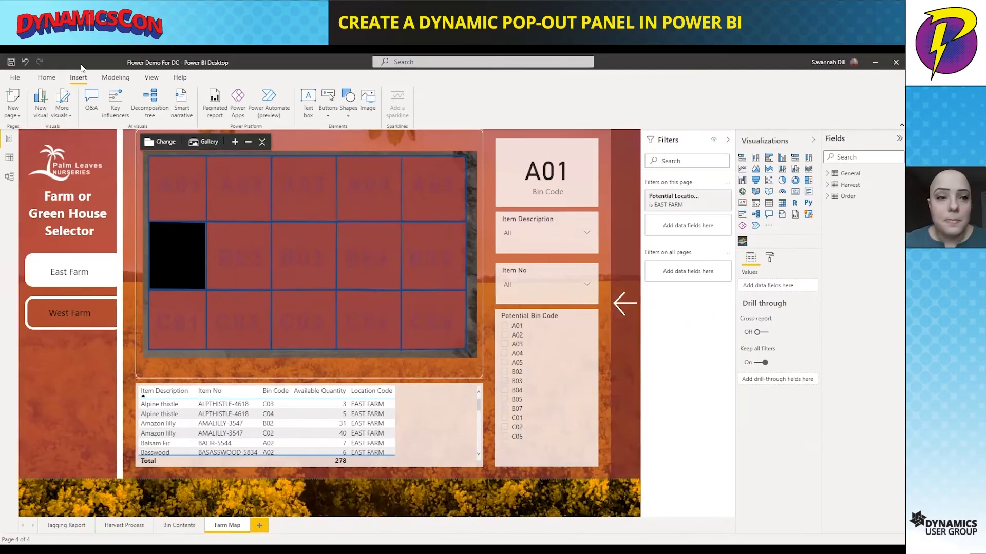
pyautogui.click(152, 78)
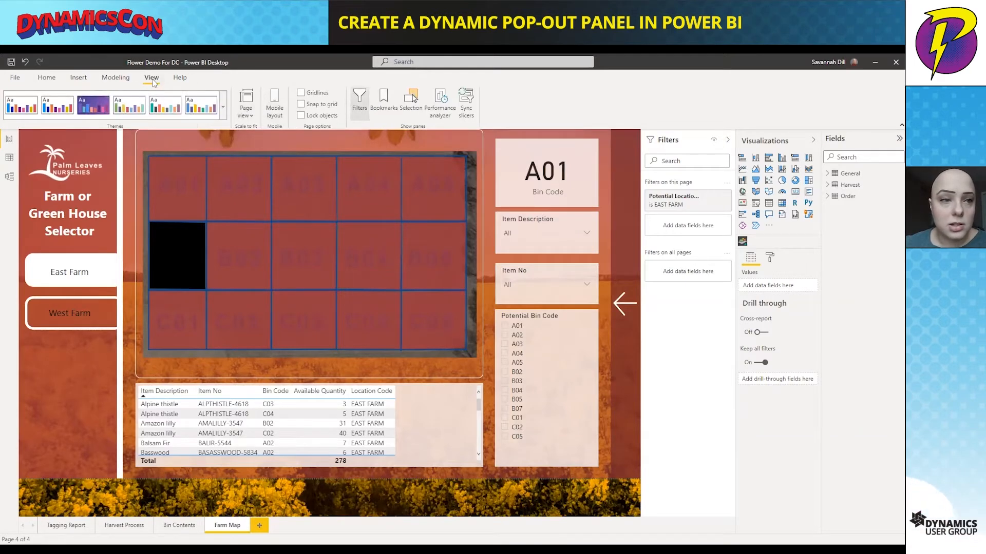
pyautogui.click(78, 78)
pyautogui.click(348, 105)
pyautogui.click(348, 149)
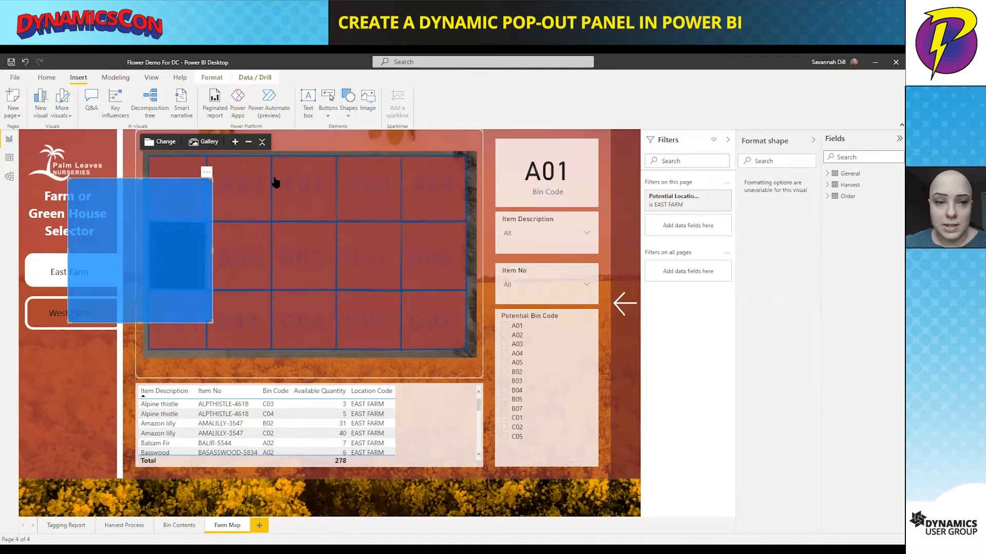
pyautogui.moveTo(169, 221); pyautogui.dragTo(594, 171)
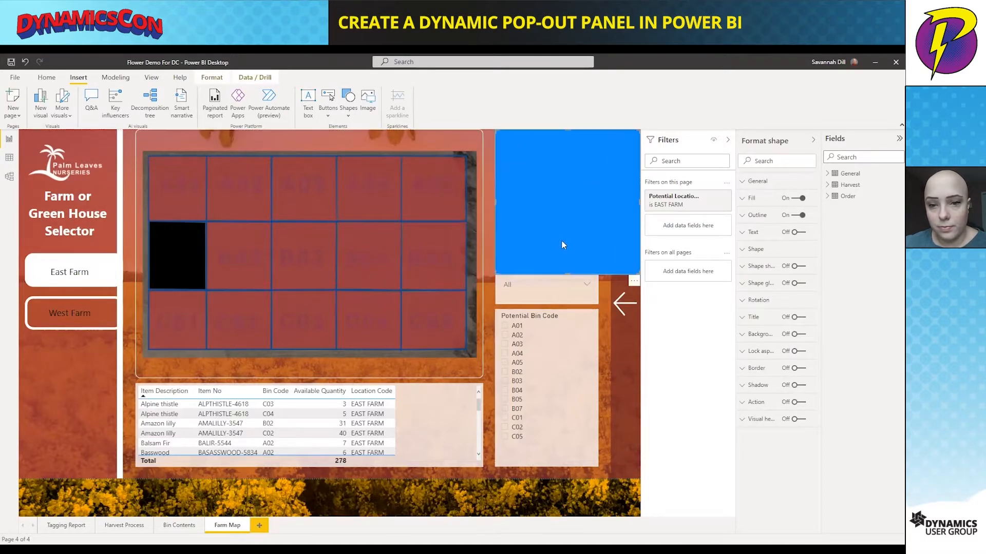
pyautogui.moveTo(562, 275); pyautogui.dragTo(571, 314)
pyautogui.moveTo(579, 349); pyautogui.dragTo(600, 455)
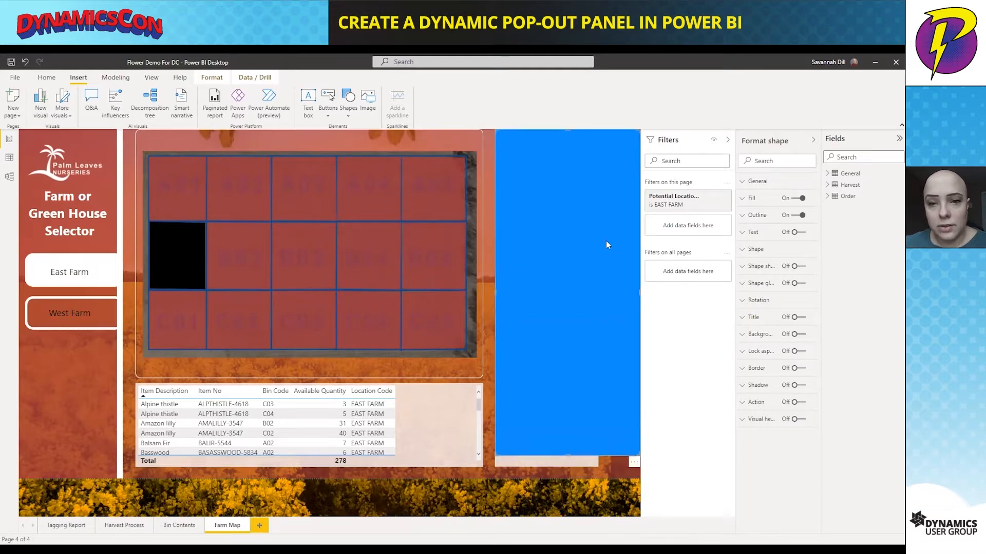
pyautogui.moveTo(564, 131); pyautogui.dragTo(574, 141)
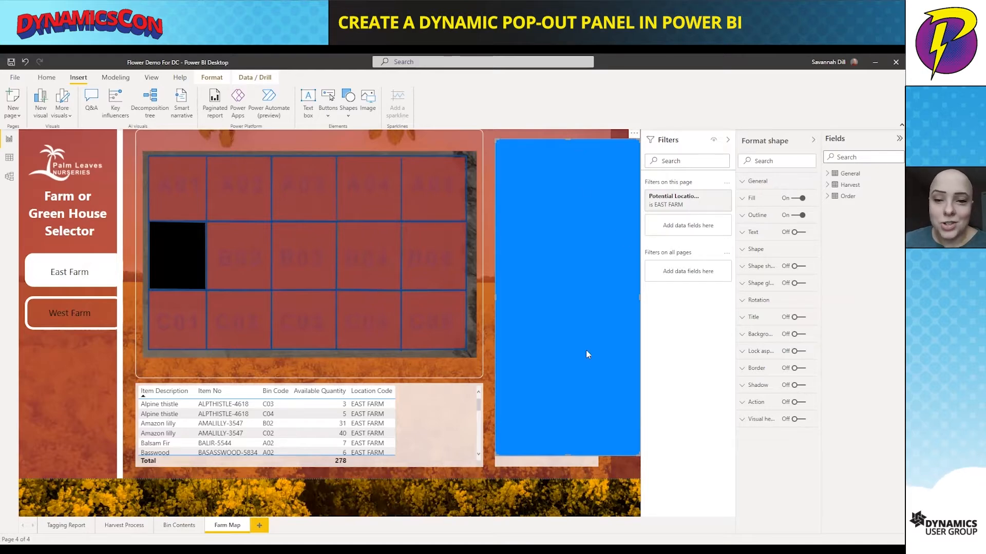
# Fill the new rectangle with white and turn on its shadow
pyautogui.click(751, 199)
pyautogui.click(761, 227)
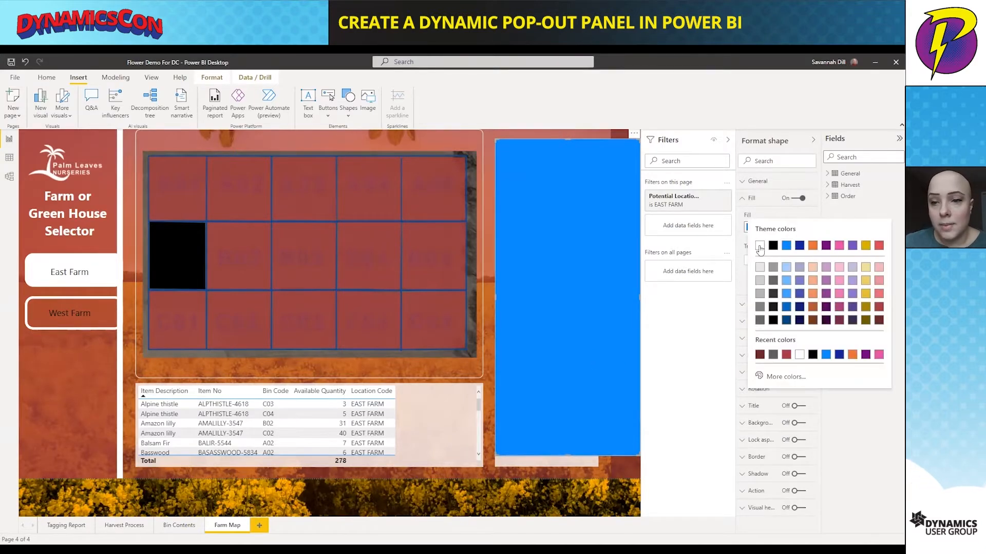
pyautogui.click(756, 242)
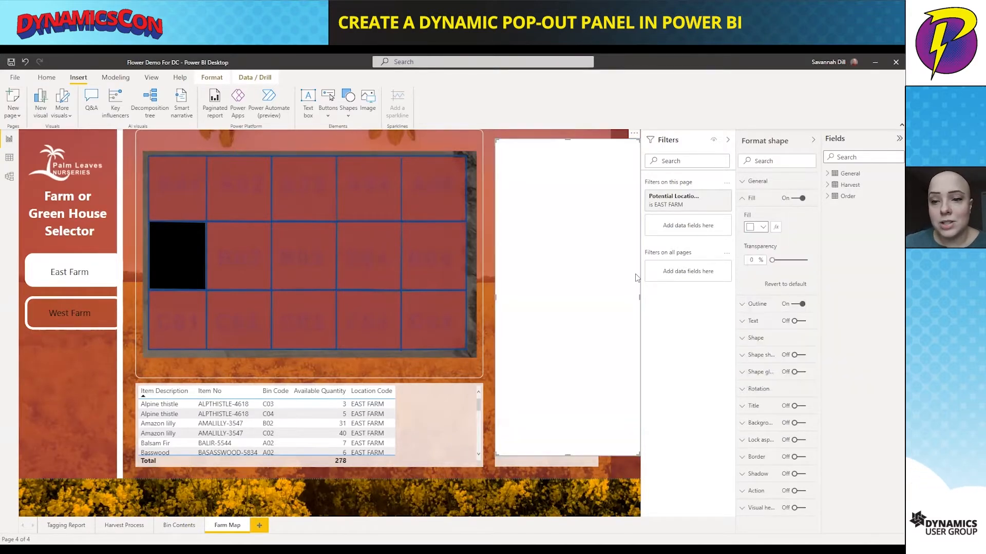
pyautogui.click(758, 200)
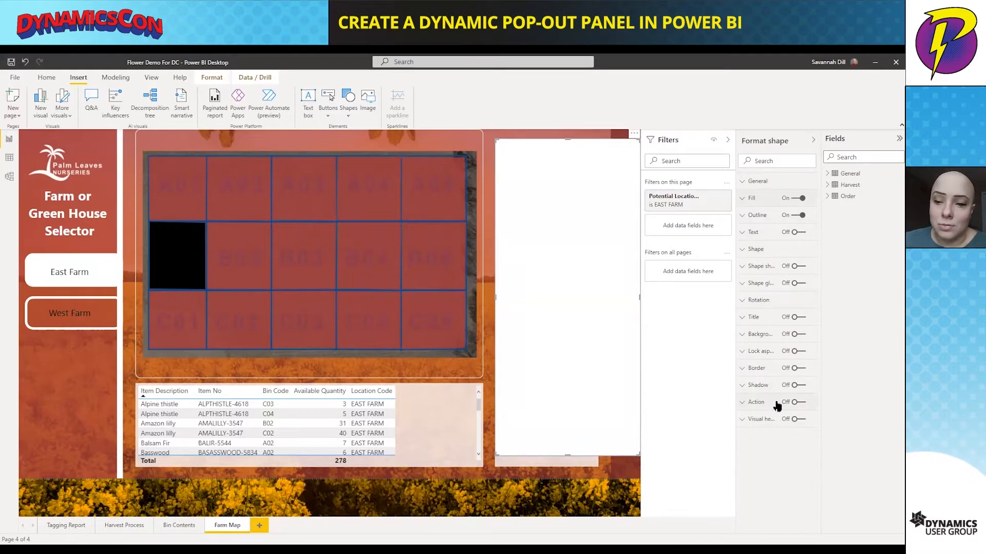
pyautogui.click(797, 385)
pyautogui.click(752, 389)
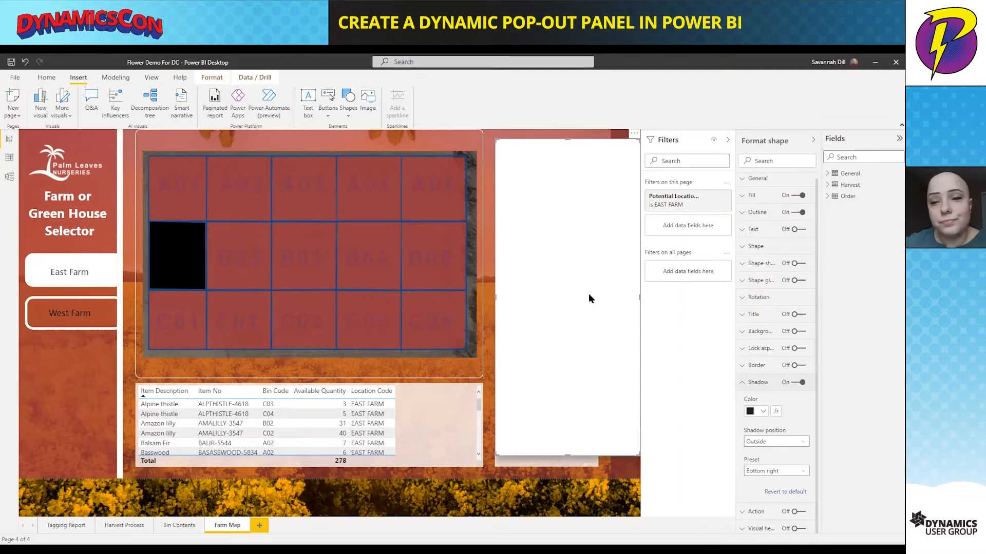
# Collapse the Filters and Format shape panes and show the Bookmarks and Selection panes
pyautogui.click(728, 140)
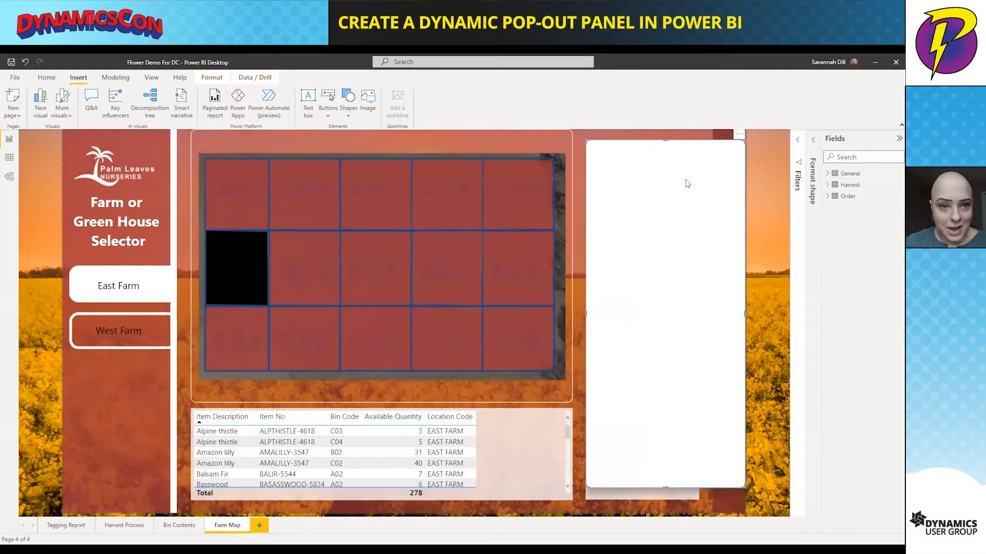
pyautogui.click(210, 80)
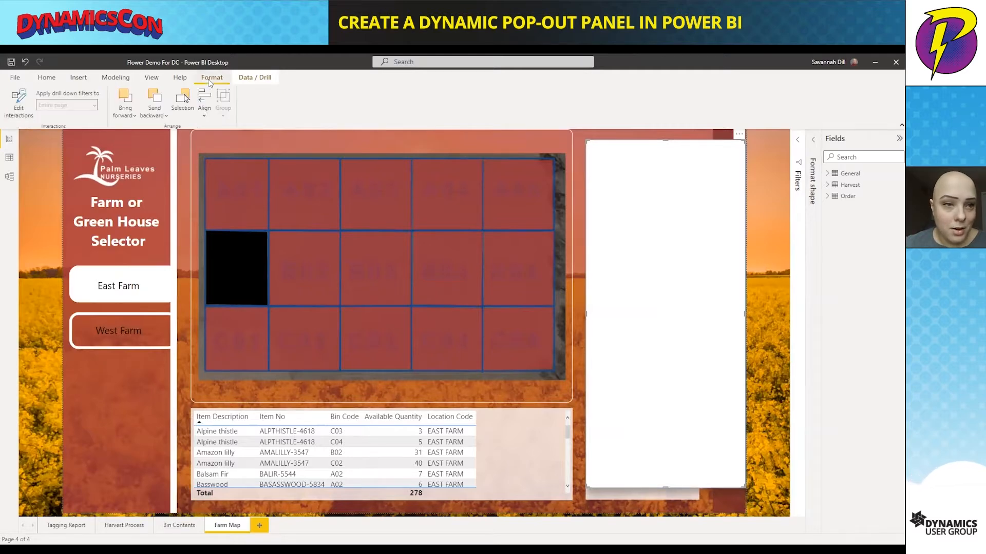
pyautogui.click(151, 79)
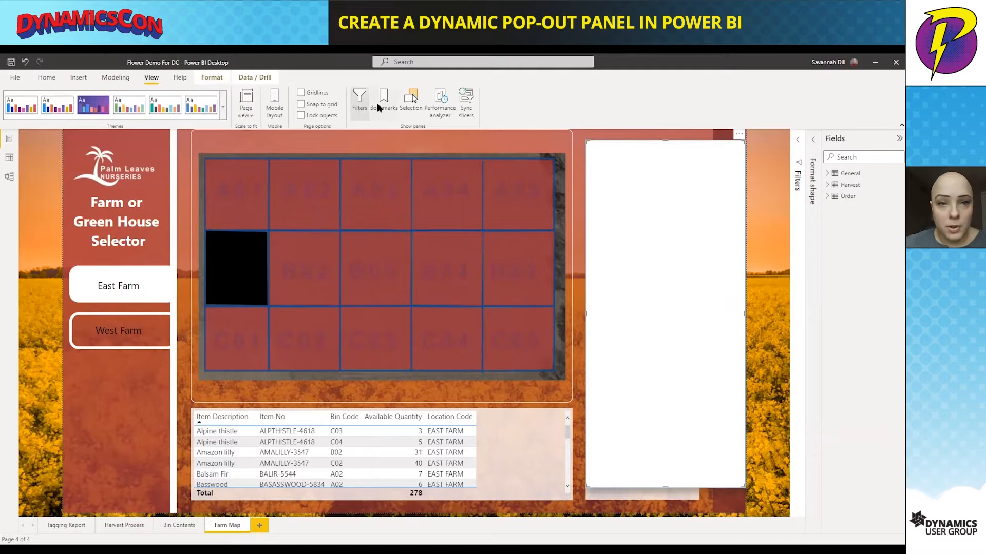
pyautogui.click(384, 100)
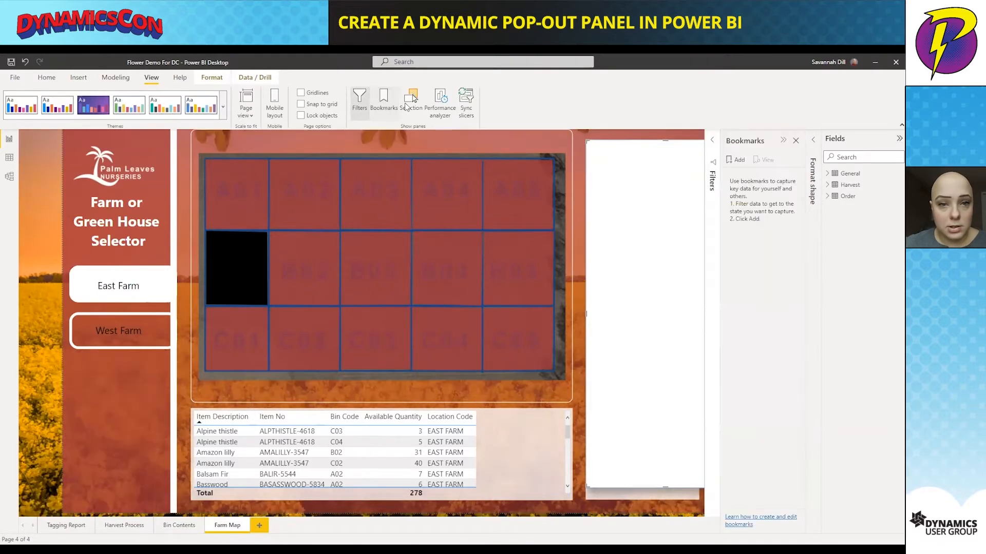
pyautogui.click(411, 101)
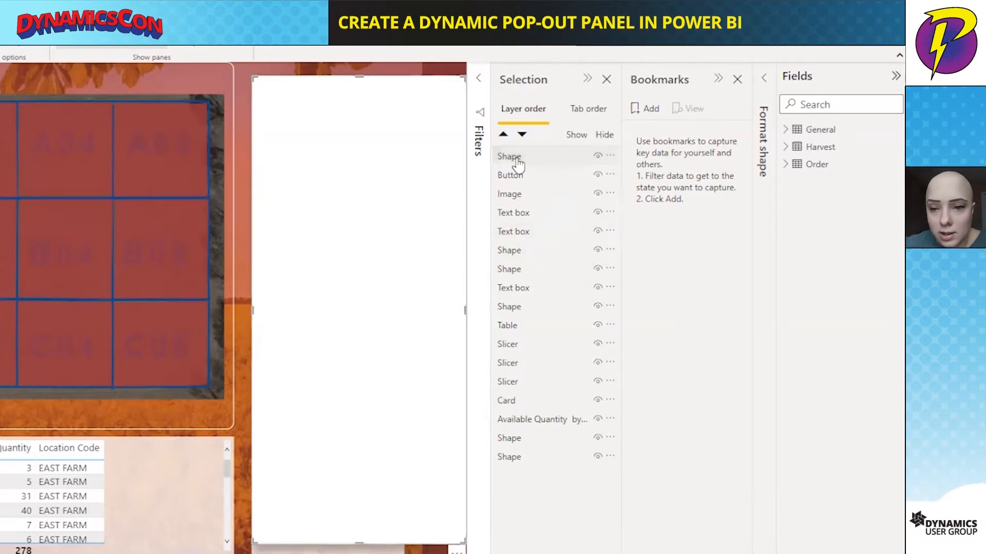
# Rename the white background shape as Slicer Panel in the layer order
pyautogui.click(501, 163)
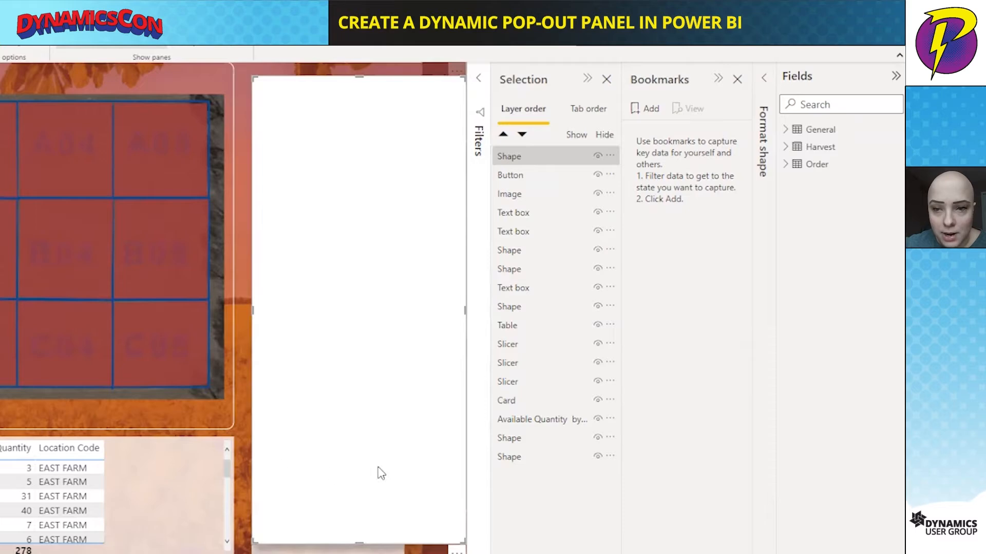
pyautogui.rightClick(513, 166)
pyautogui.press('Escape')
pyautogui.doubleClick(513, 159)
pyautogui.write('S')
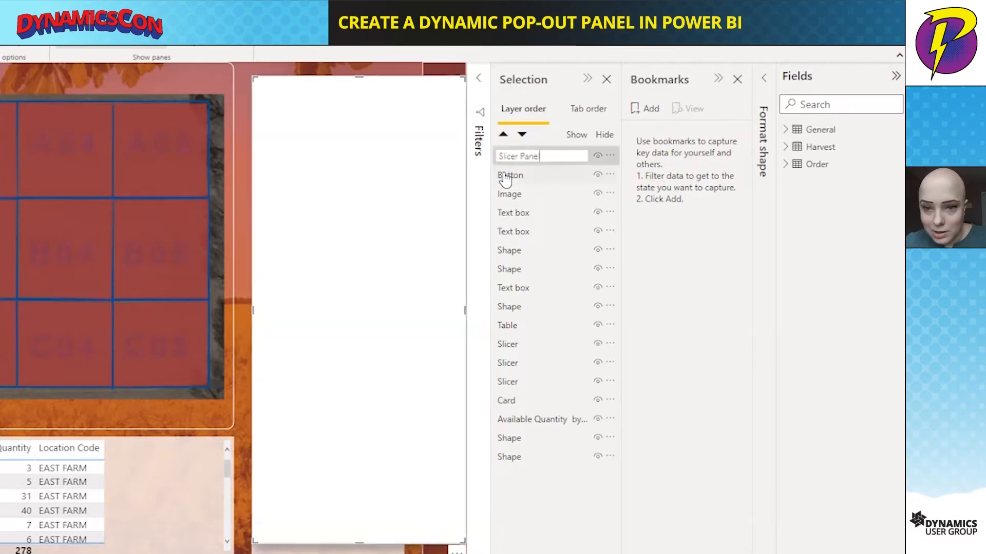
pyautogui.press('Return')
# Rename the arrow button as Show Slicer Biutton in the layer order
pyautogui.click(529, 177)
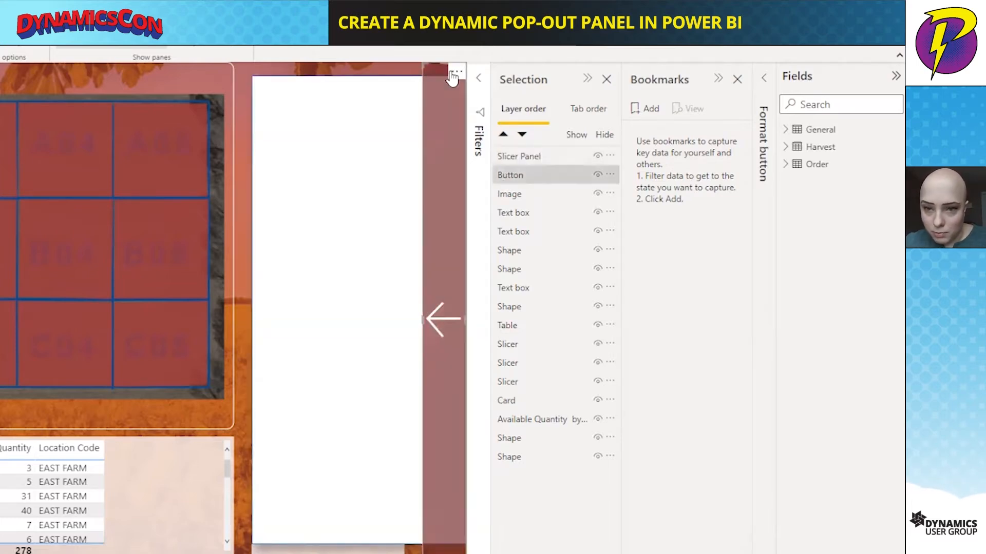
pyautogui.doubleClick(514, 175)
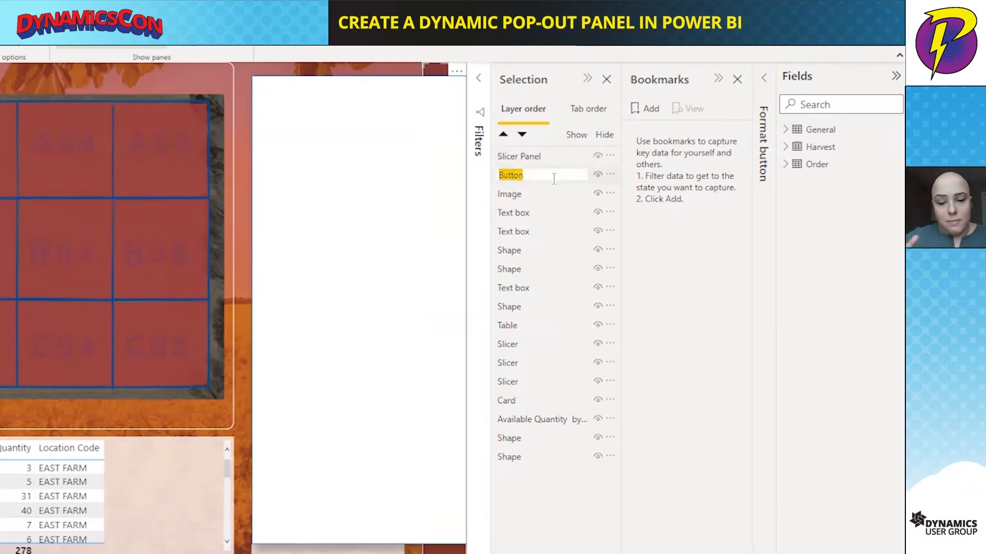
pyautogui.write('Show Slicer')
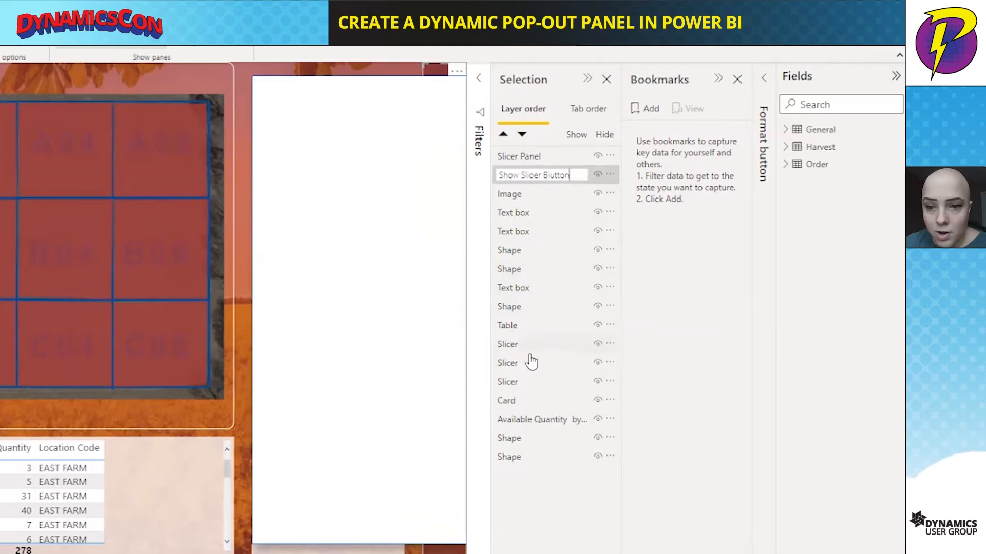
# Move the Item No, Item Description and Potential Bin Code slicers above Slicer Panel in the layer order
pyautogui.moveTo(535, 354); pyautogui.dragTo(547, 152)
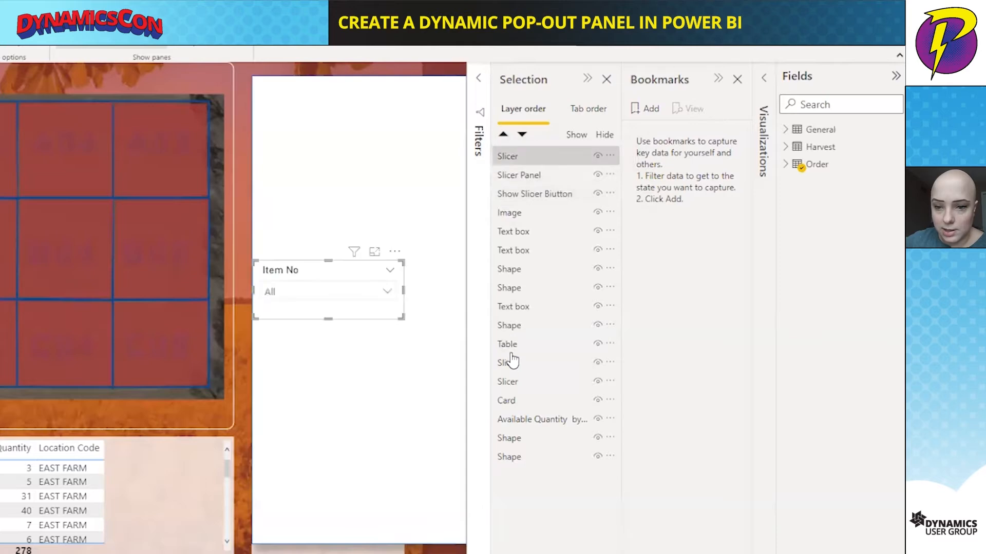
pyautogui.moveTo(524, 352); pyautogui.dragTo(533, 176)
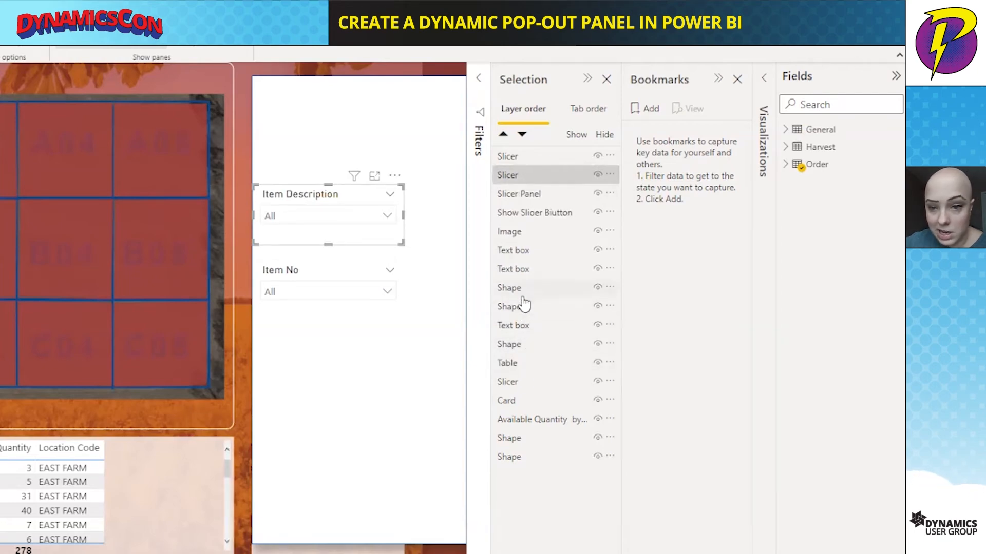
pyautogui.moveTo(518, 380); pyautogui.dragTo(532, 177)
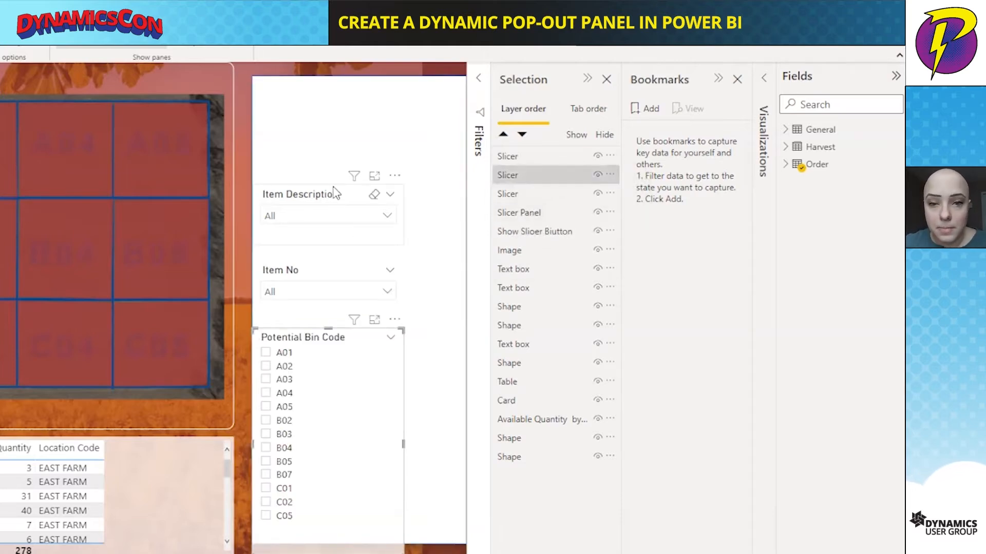
# Stack the Item Description and Item No slicers at the top of the white panel and widen both to its outer edge
pyautogui.moveTo(338, 199); pyautogui.dragTo(330, 103)
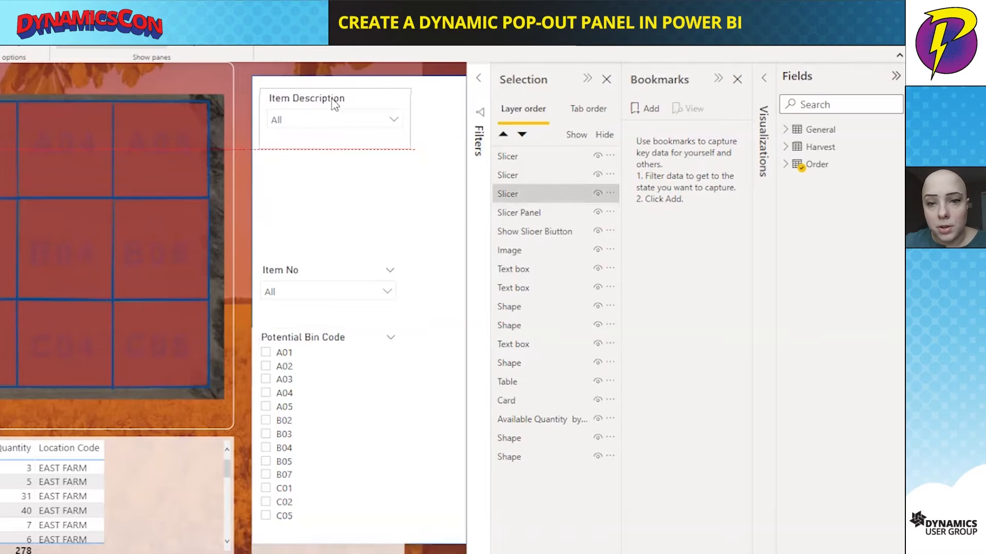
pyautogui.moveTo(408, 123); pyautogui.dragTo(465, 122)
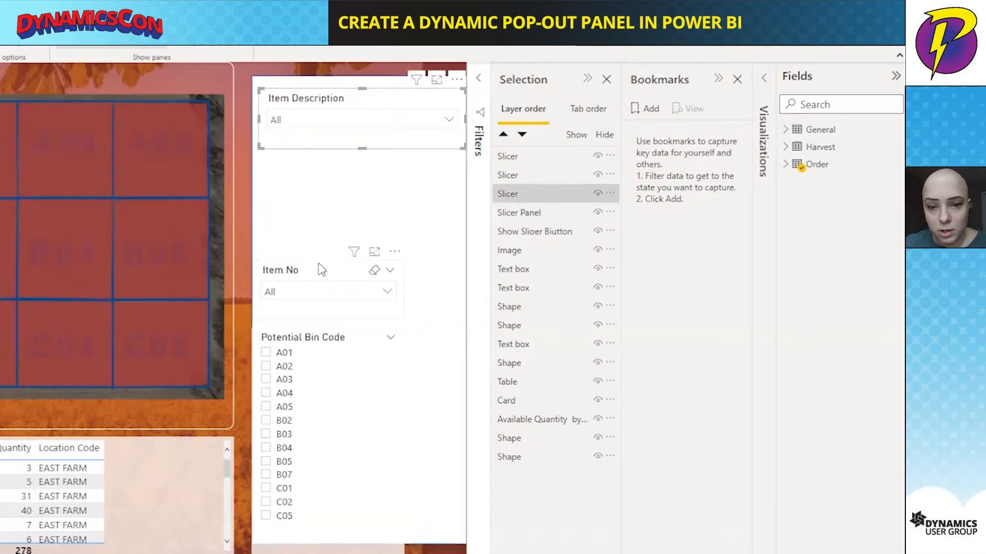
pyautogui.moveTo(323, 264); pyautogui.dragTo(328, 172)
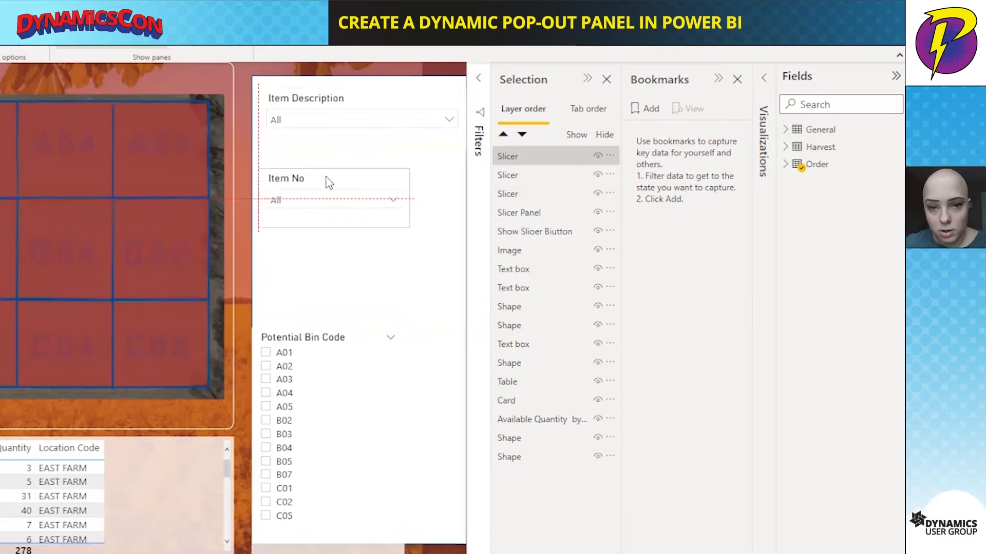
pyautogui.moveTo(405, 204); pyautogui.dragTo(465, 201)
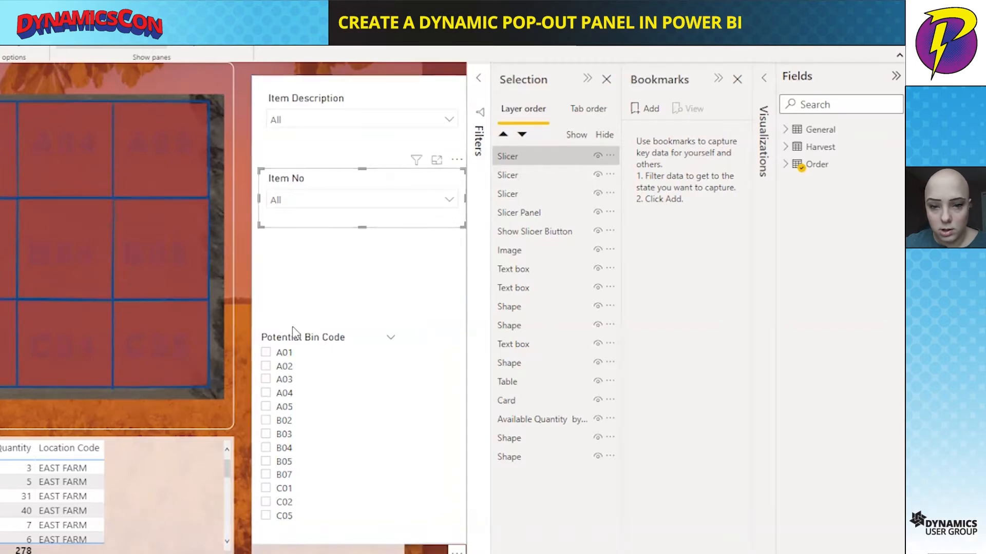
# Place the Potential Bin Code slicer just below Item No, widen it to the panel's edge, and adjust its height to fit all the bin codes
pyautogui.moveTo(296, 338); pyautogui.dragTo(302, 263)
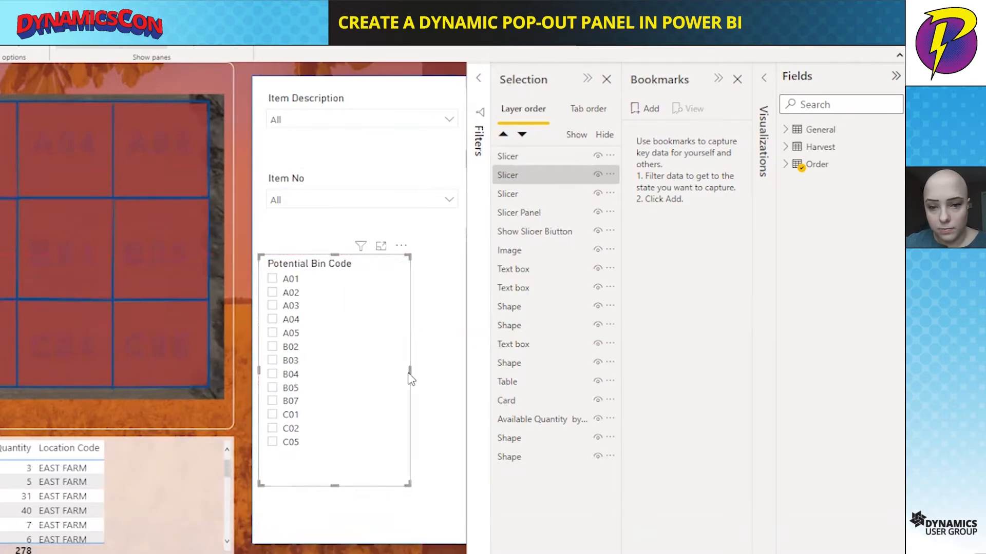
pyautogui.moveTo(409, 372); pyautogui.dragTo(465, 365)
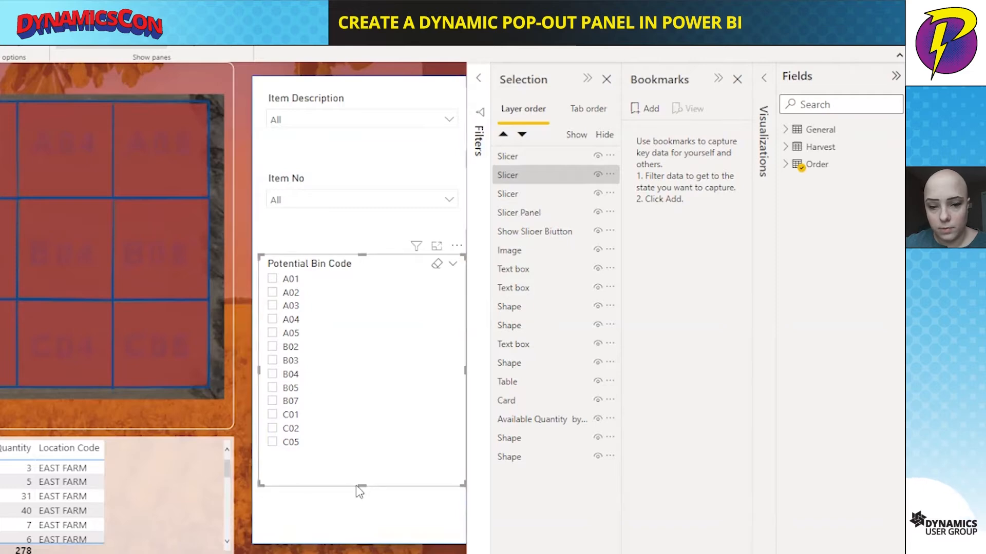
pyautogui.moveTo(363, 485); pyautogui.dragTo(373, 437)
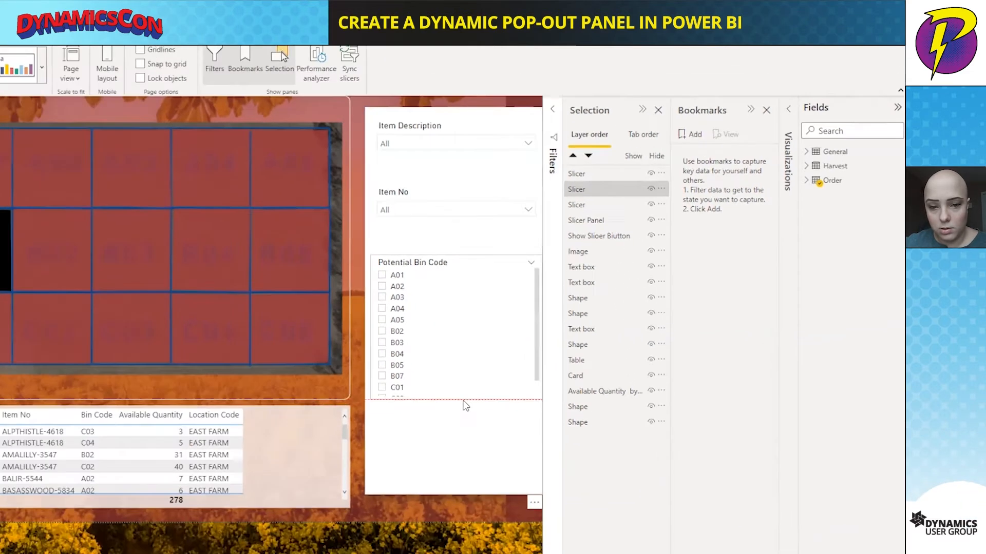
pyautogui.moveTo(465, 406); pyautogui.dragTo(464, 403)
pyautogui.scroll(-1, 469, 355)
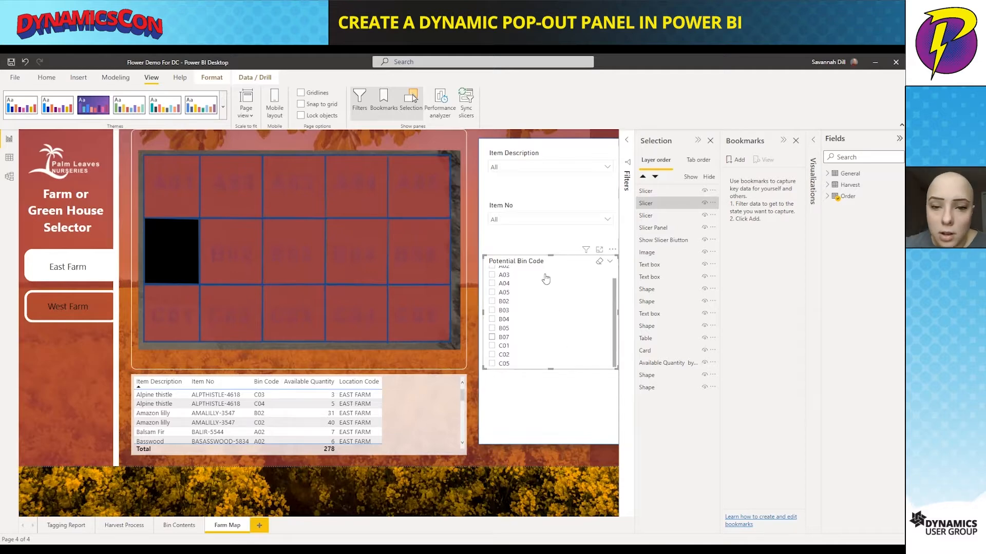
pyautogui.moveTo(534, 272); pyautogui.dragTo(533, 259)
pyautogui.moveTo(549, 354); pyautogui.dragTo(549, 378)
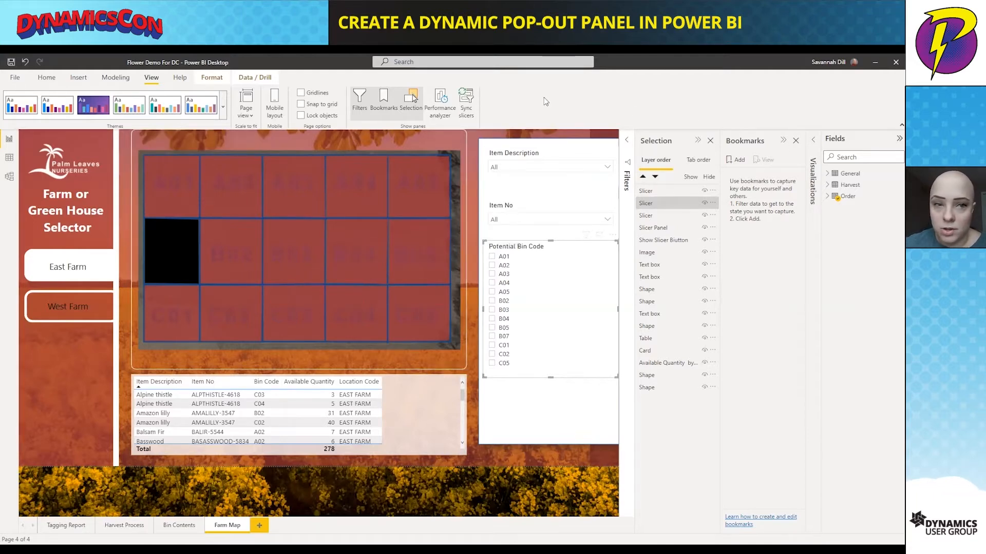
pyautogui.click(53, 81)
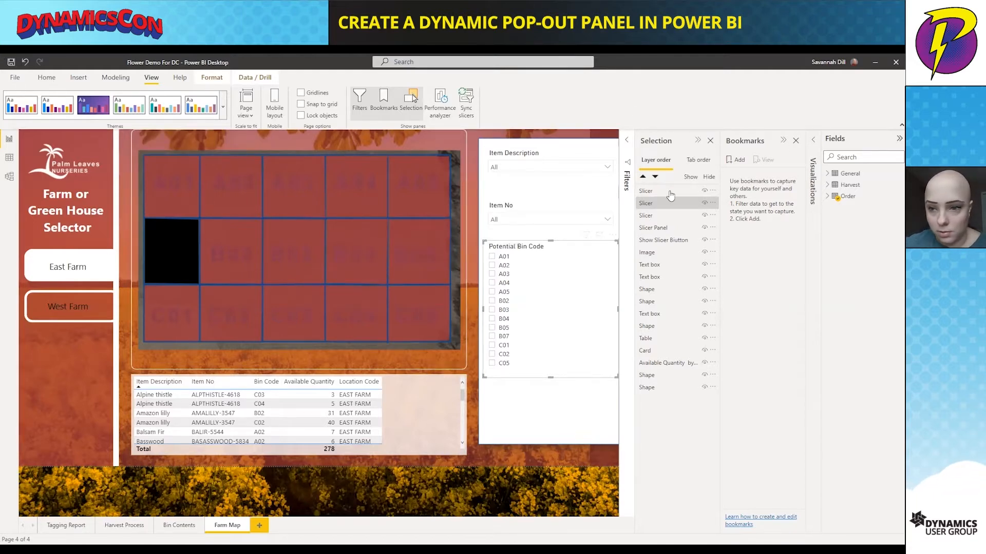
pyautogui.click(895, 140)
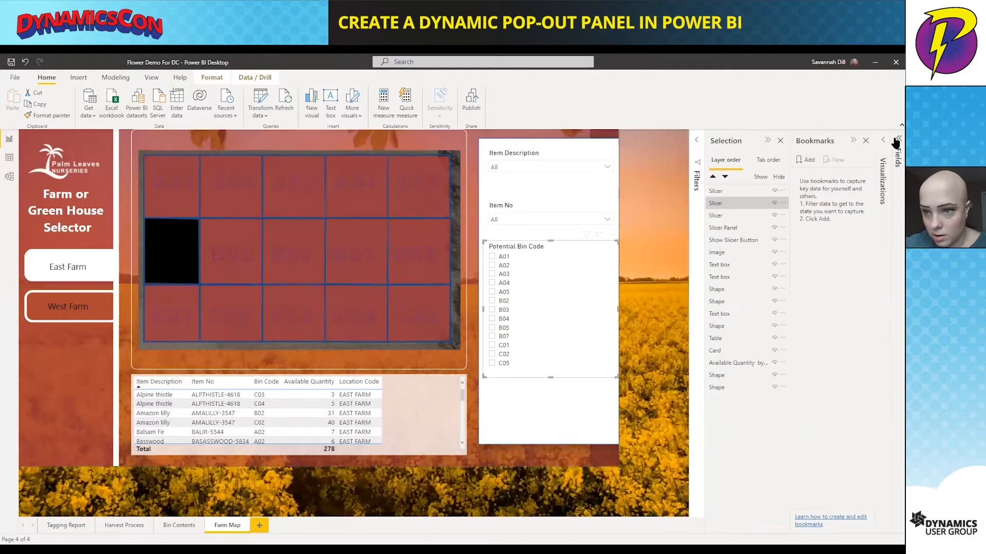
pyautogui.click(895, 140)
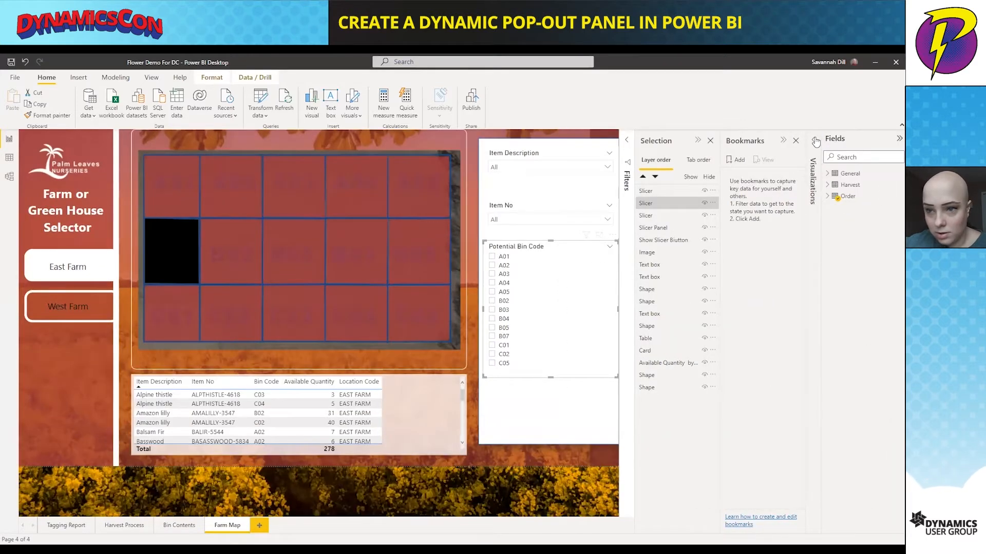
pyautogui.click(816, 142)
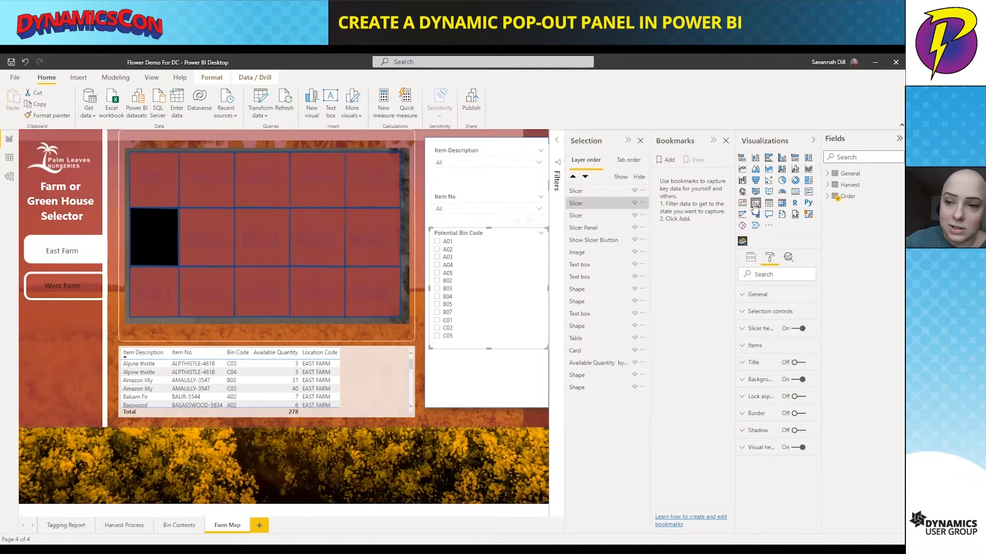
pyautogui.moveTo(270, 236)
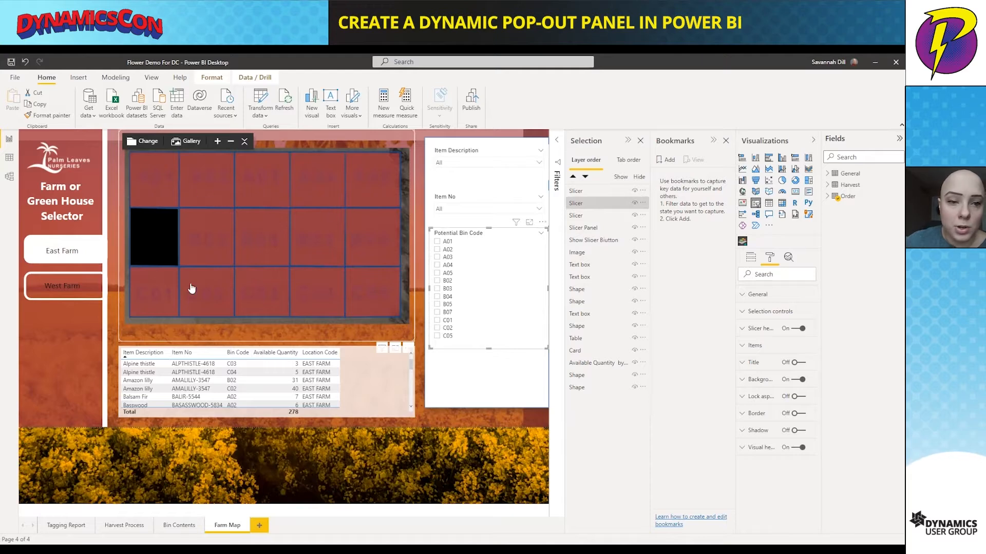
pyautogui.moveTo(256, 273)
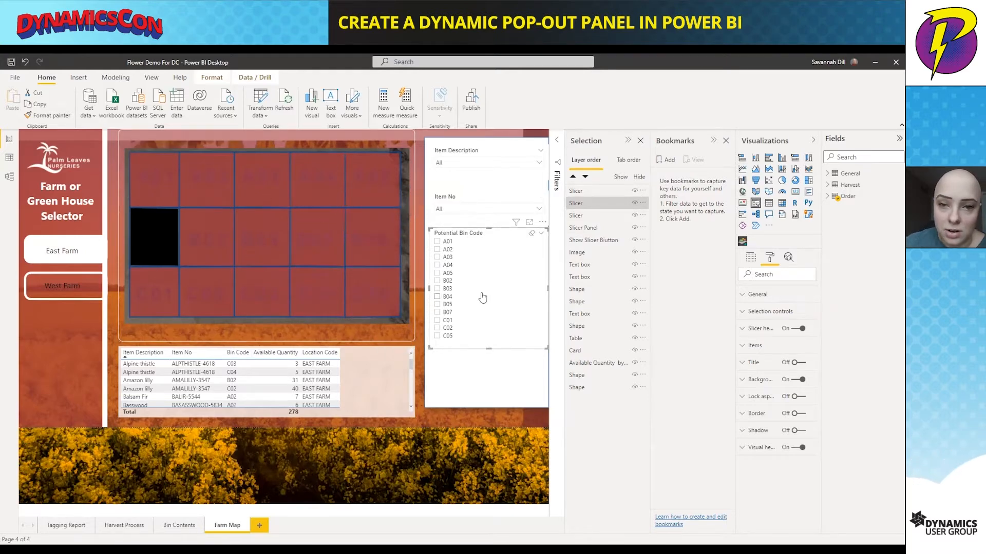
pyautogui.click(815, 141)
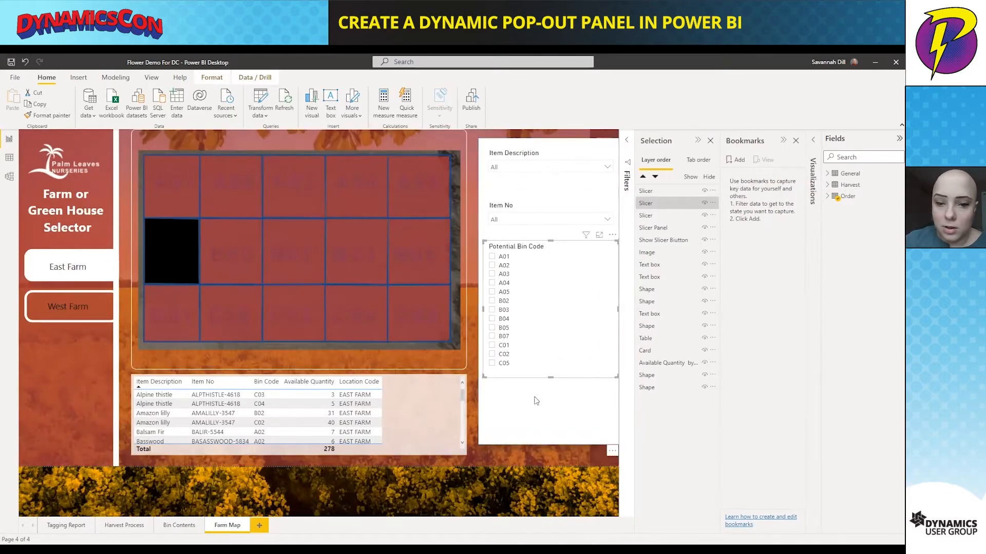
pyautogui.click(457, 493)
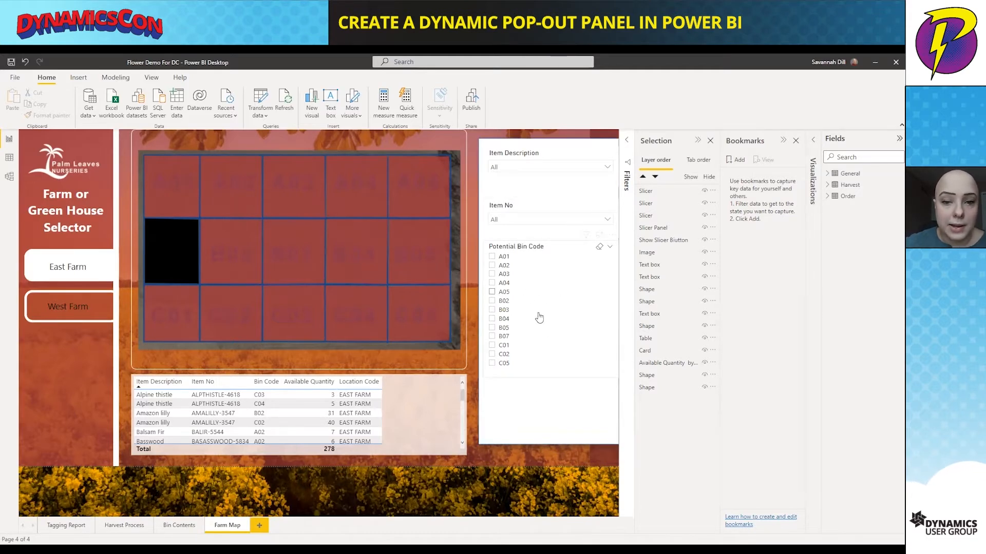
# Insert a blank button and place it in the white panel below the Potential Bin Code slicer
pyautogui.click(78, 77)
pyautogui.click(327, 103)
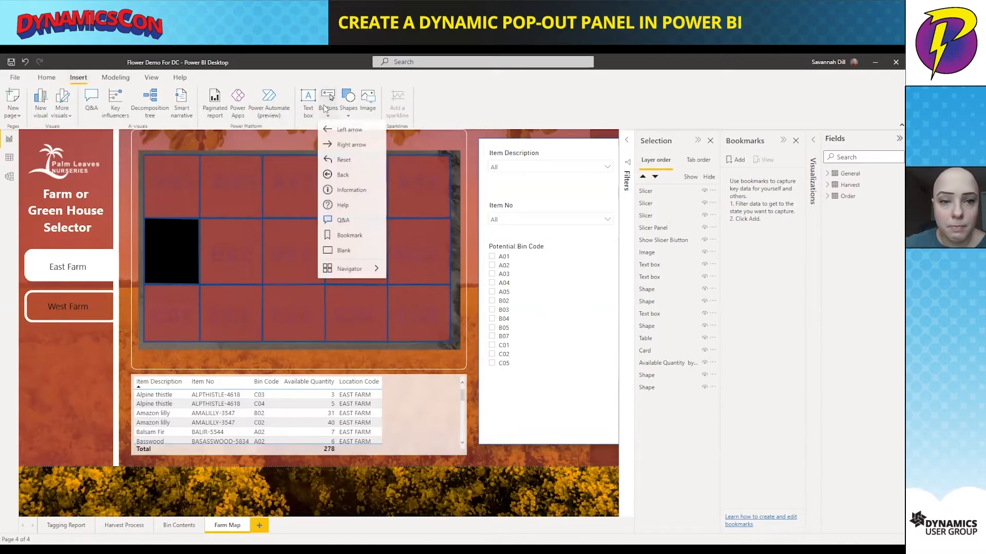
pyautogui.click(343, 252)
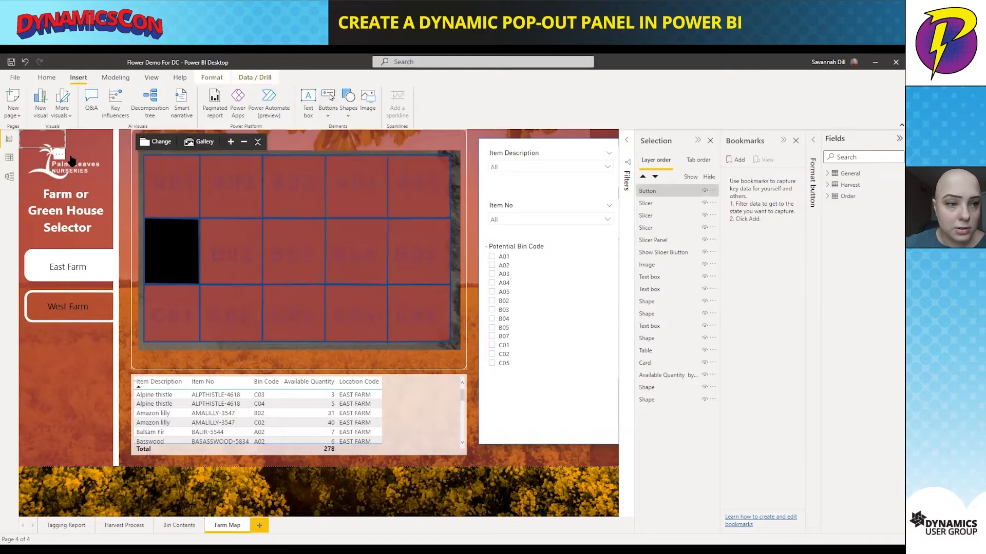
pyautogui.moveTo(154, 184); pyautogui.dragTo(549, 404)
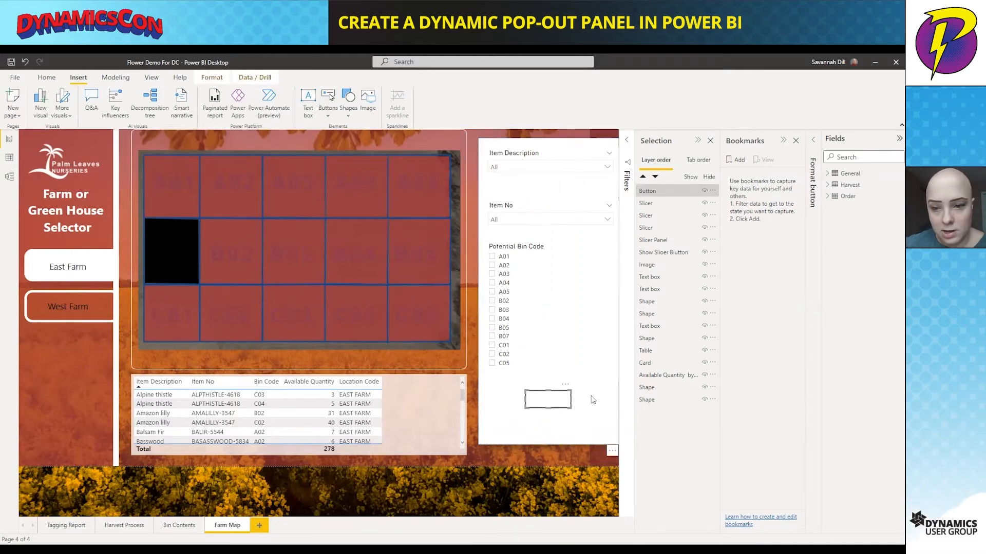
# Turn on the blank button's text, set it to Clear Filters and raise its text size to 13 pt
pyautogui.click(815, 146)
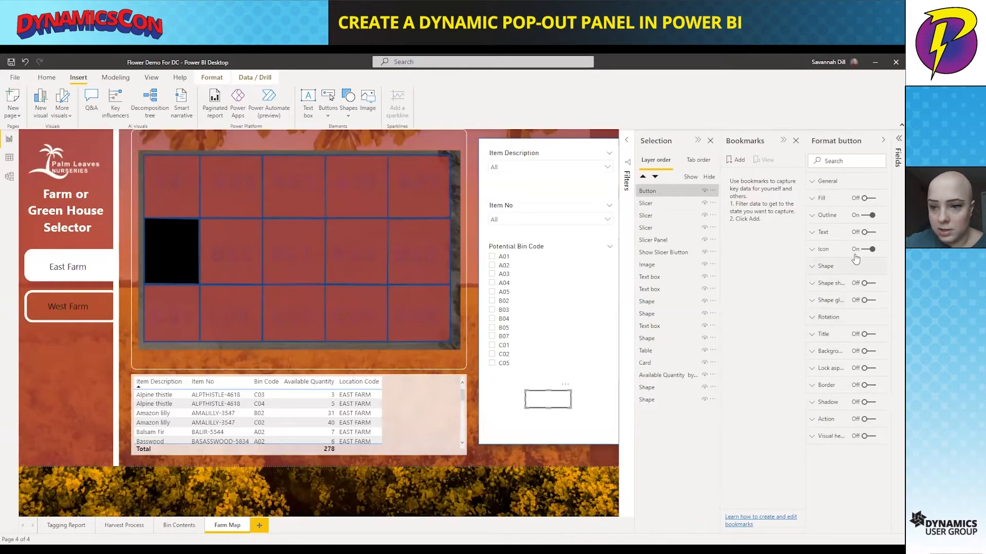
pyautogui.click(872, 233)
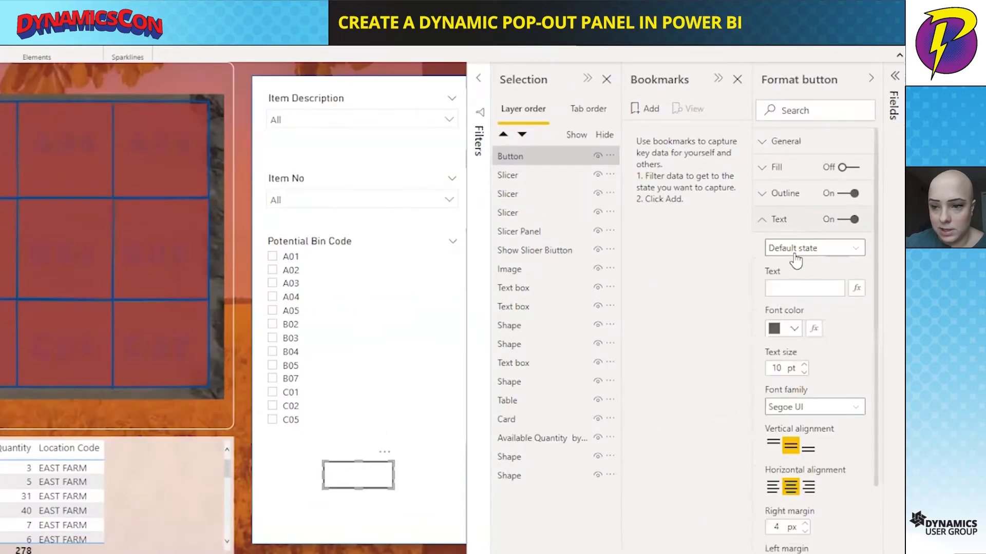
pyautogui.click(833, 277)
pyautogui.write('Clear')
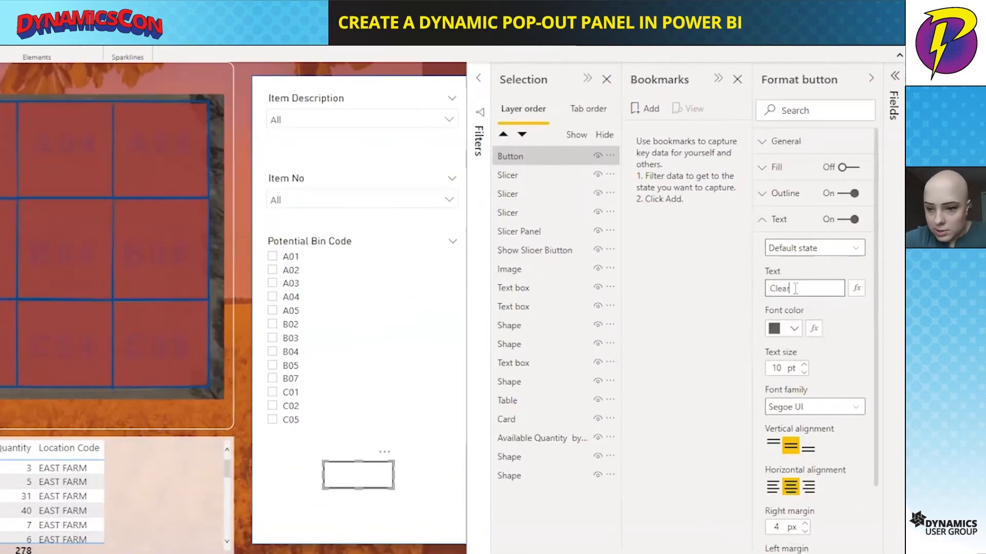
pyautogui.write(' F')
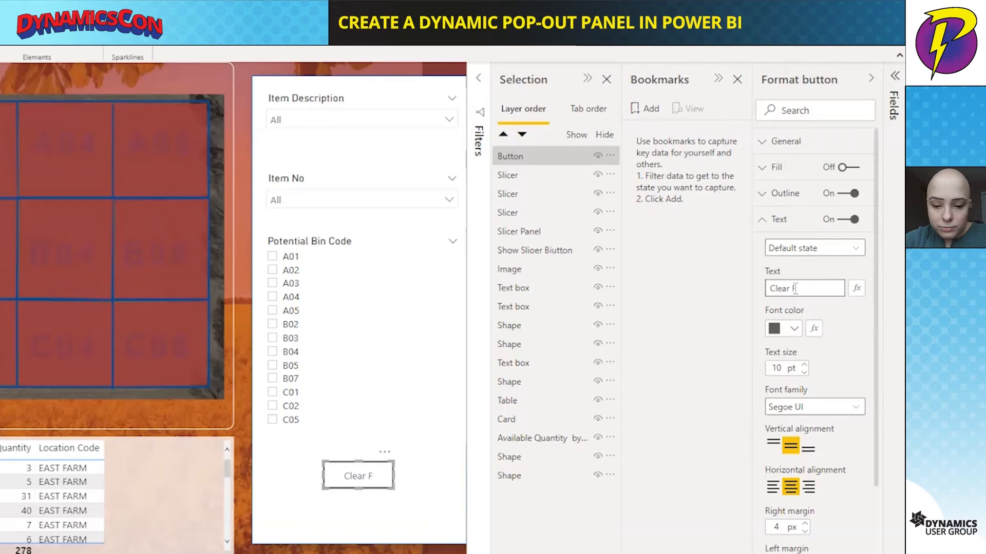
pyautogui.write('ilters')
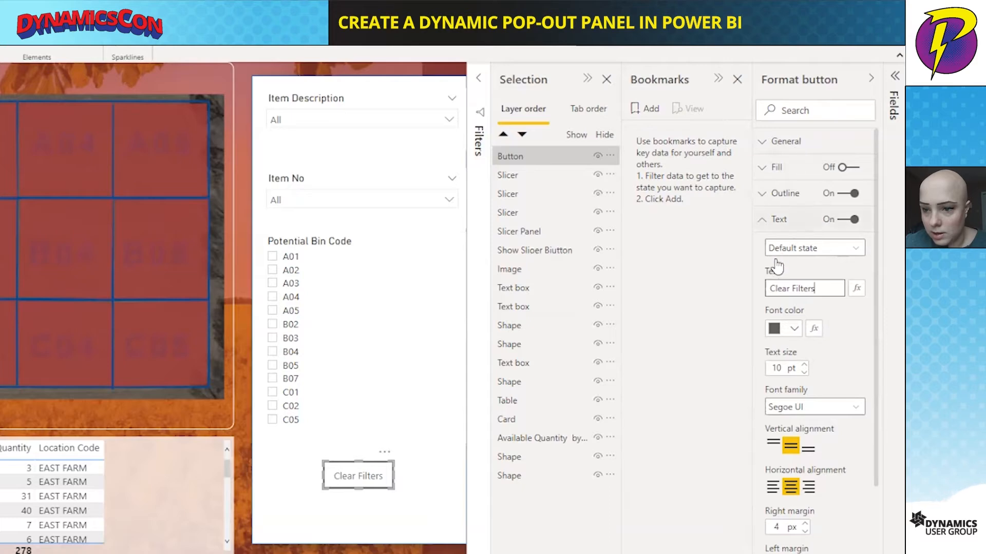
pyautogui.scroll(-3, 776, 293)
pyautogui.click(803, 282)
pyautogui.click(803, 282)
pyautogui.click(803, 282)
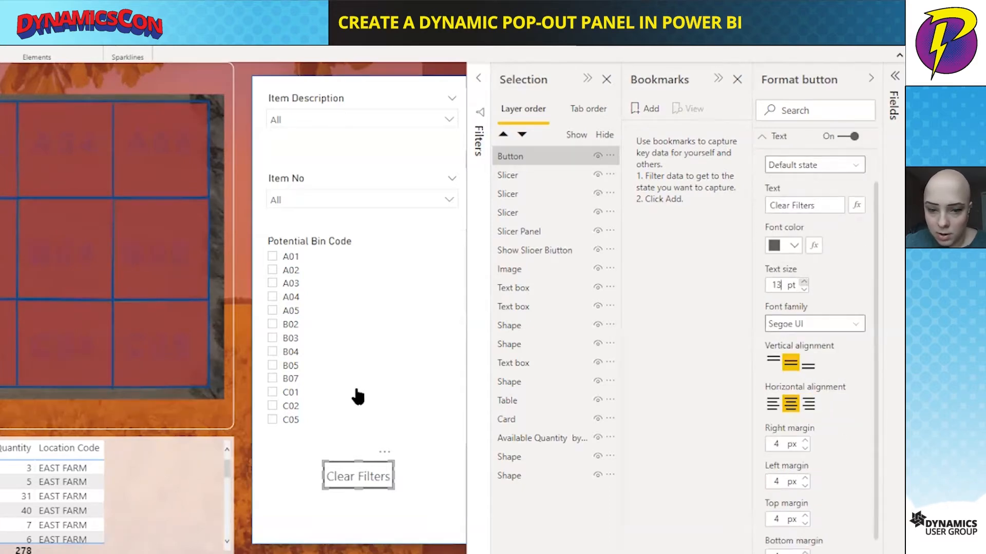
# Enlarge the Clear Filters button and centre it horizontally beneath the slicers on the white panel
pyautogui.click(365, 450)
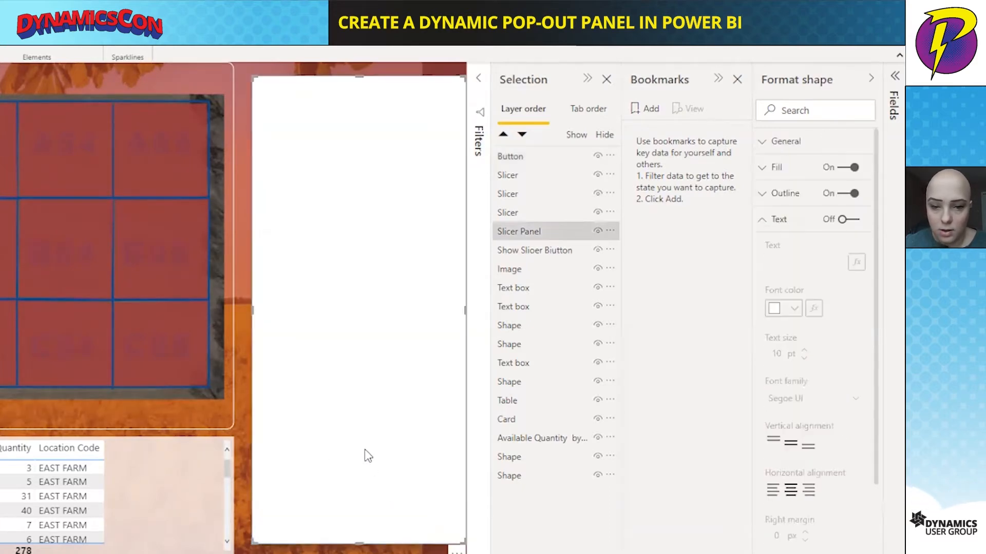
pyautogui.click(359, 551)
pyautogui.click(358, 485)
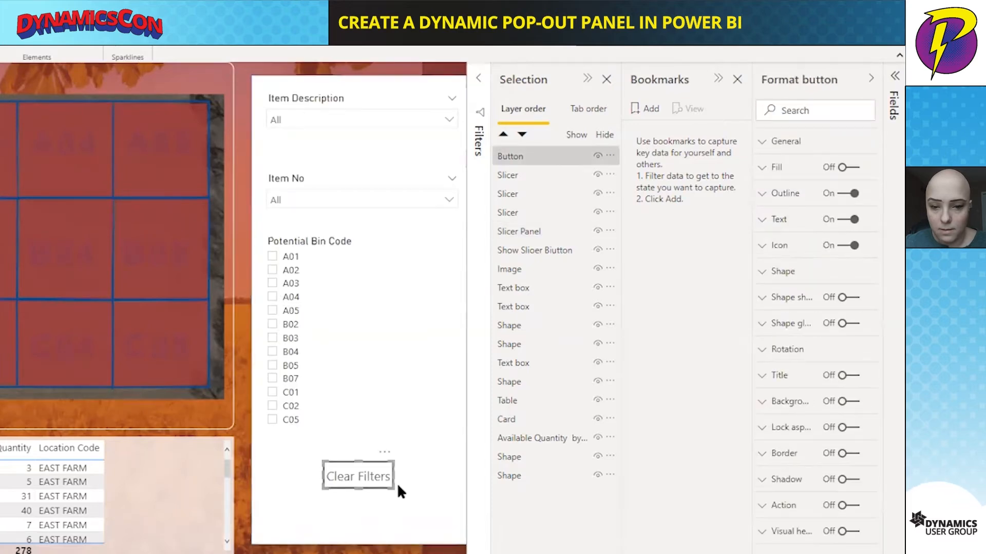
pyautogui.moveTo(394, 489); pyautogui.dragTo(427, 498)
pyautogui.moveTo(358, 486); pyautogui.dragTo(344, 481)
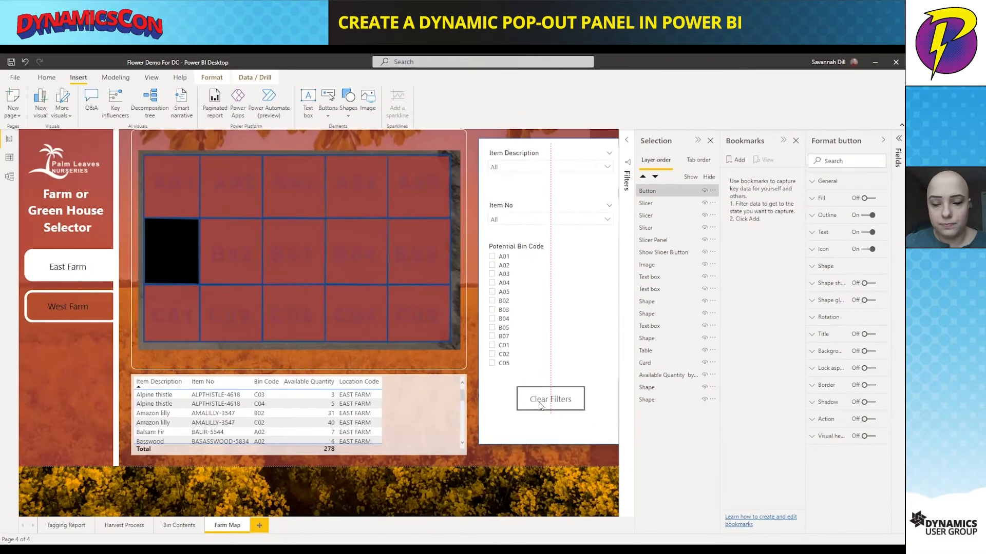
pyautogui.moveTo(540, 406); pyautogui.dragTo(540, 406)
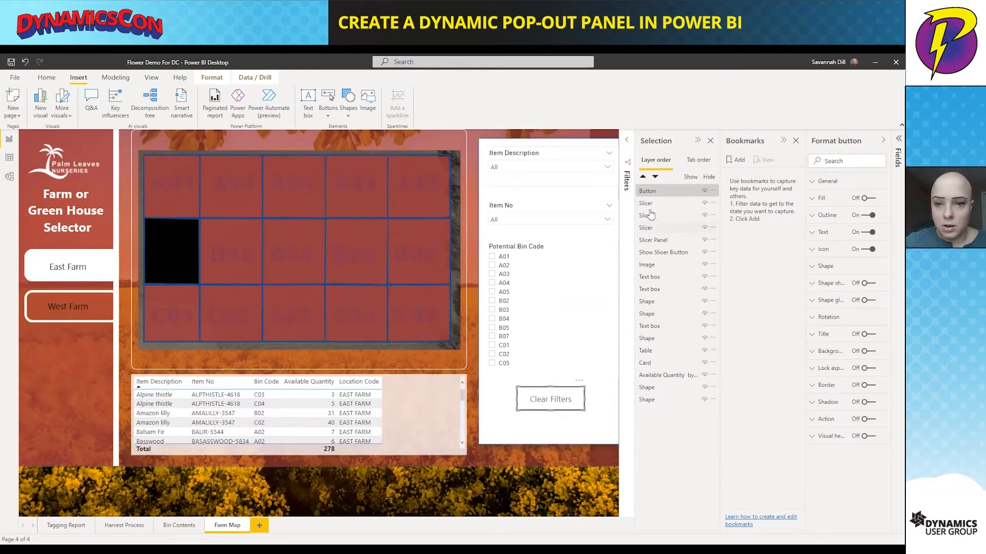
pyautogui.click(648, 192)
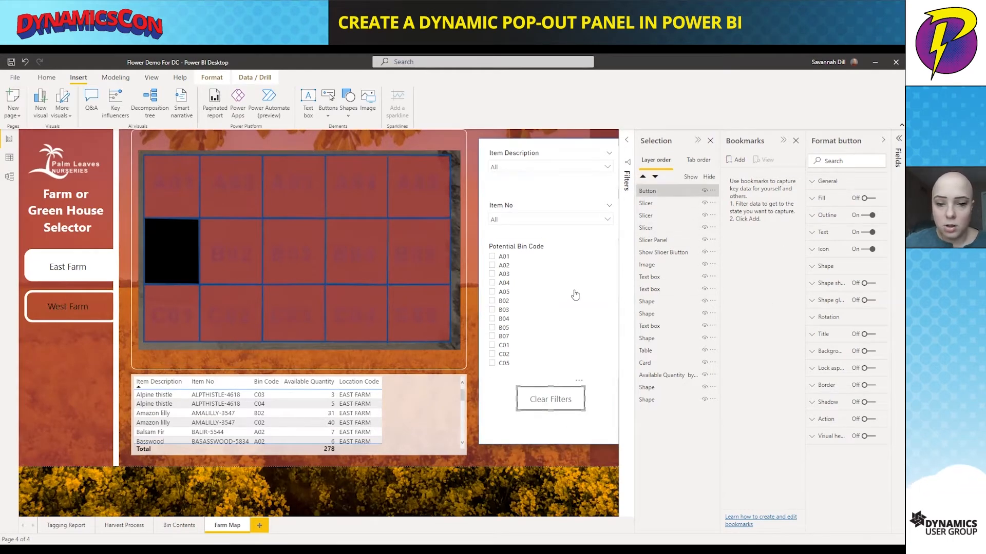
# Insert a right arrow button below Clear Filters and widen it to span the white panel
pyautogui.click(328, 112)
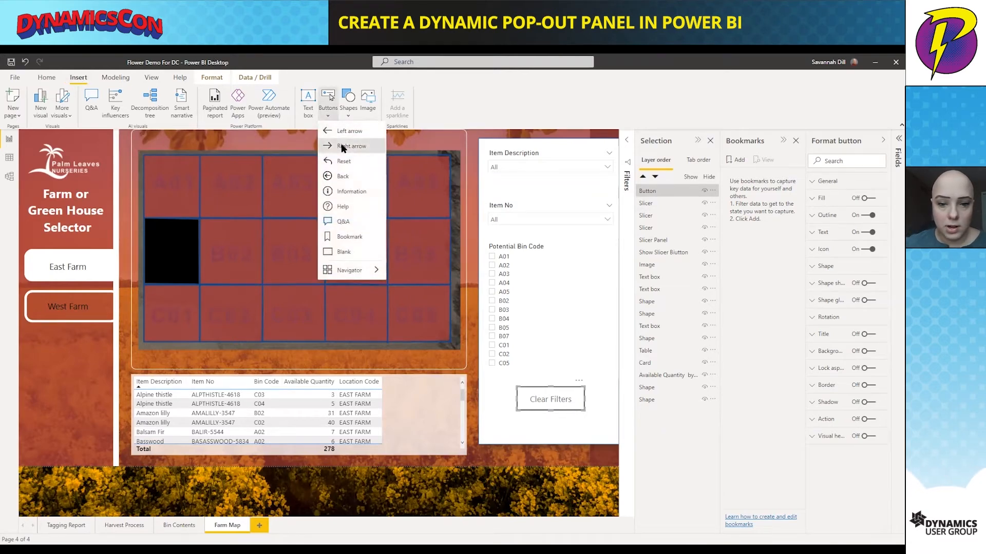
pyautogui.click(340, 147)
pyautogui.moveTo(24, 141); pyautogui.dragTo(494, 430)
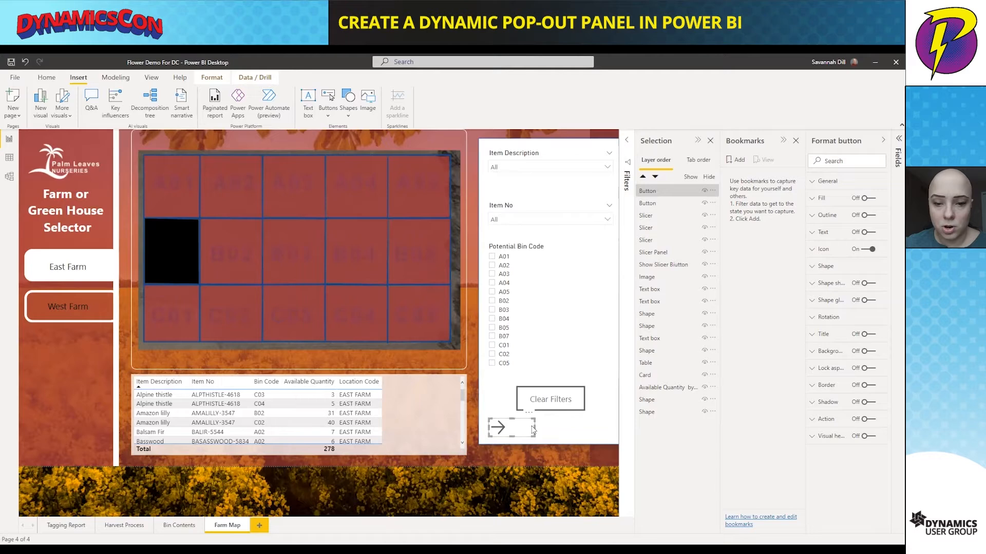
pyautogui.moveTo(533, 427); pyautogui.dragTo(612, 432)
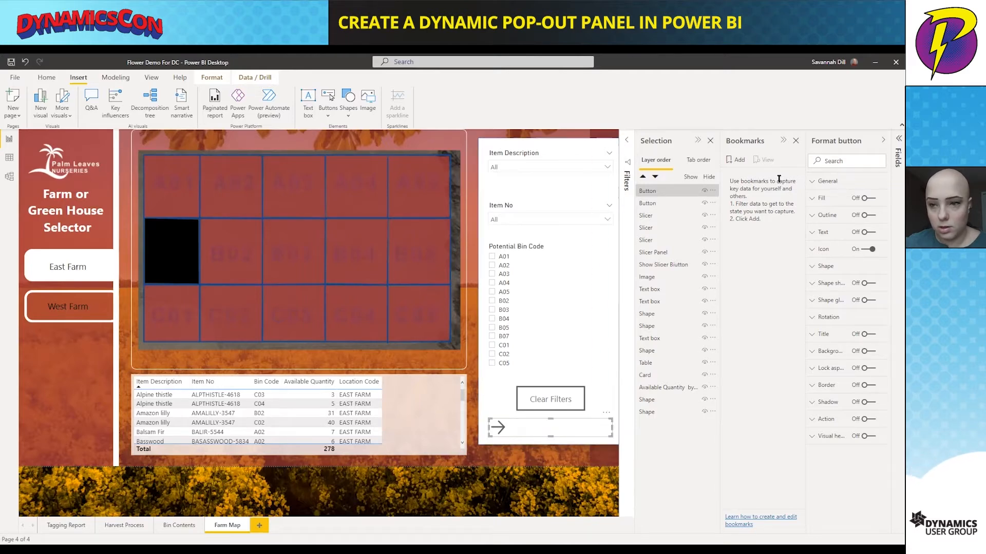
# Turn on the right arrow button's text and set it to Hide Slicer Panel
pyautogui.click(865, 232)
pyautogui.click(820, 233)
pyautogui.click(832, 276)
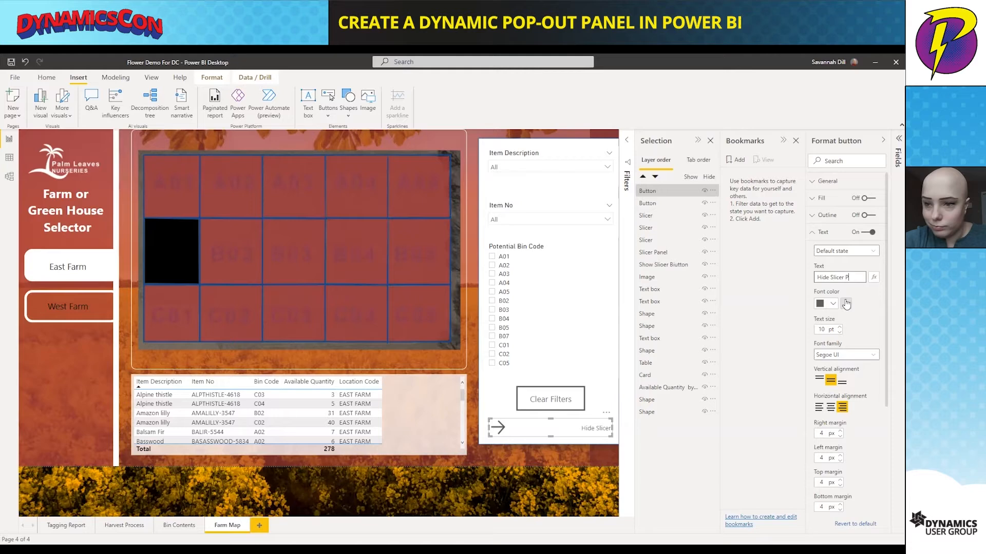
pyautogui.write('nel')
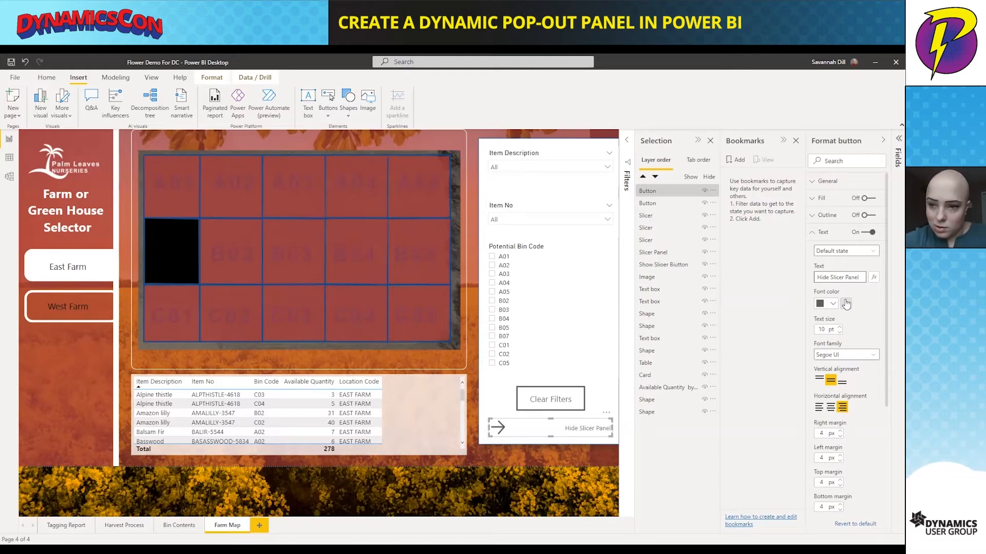
pyautogui.press('BackSpace')
pyautogui.press('BackSpace')
pyautogui.press('BackSpace')
pyautogui.press('BackSpace')
pyautogui.press('BackSpace')
pyautogui.press('BackSpace')
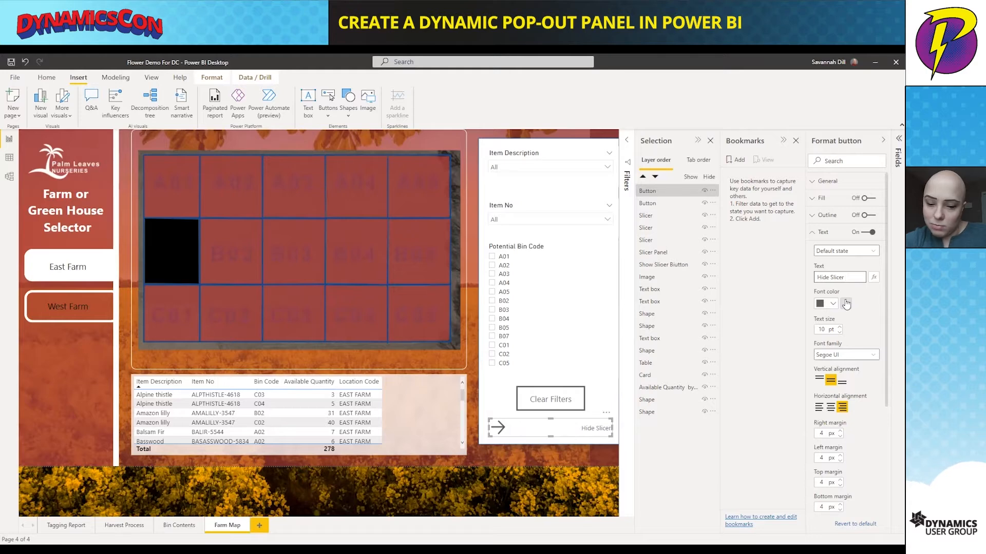
pyautogui.write('Penel')
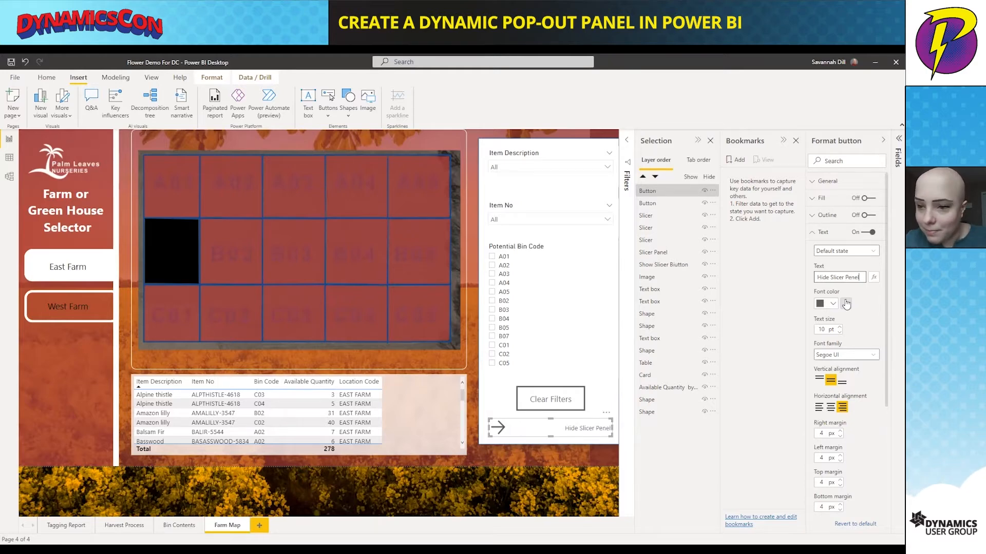
pyautogui.press('BackSpace')
pyautogui.press('BackSpace')
pyautogui.press('BackSpace')
pyautogui.press('BackSpace')
pyautogui.write('anel')
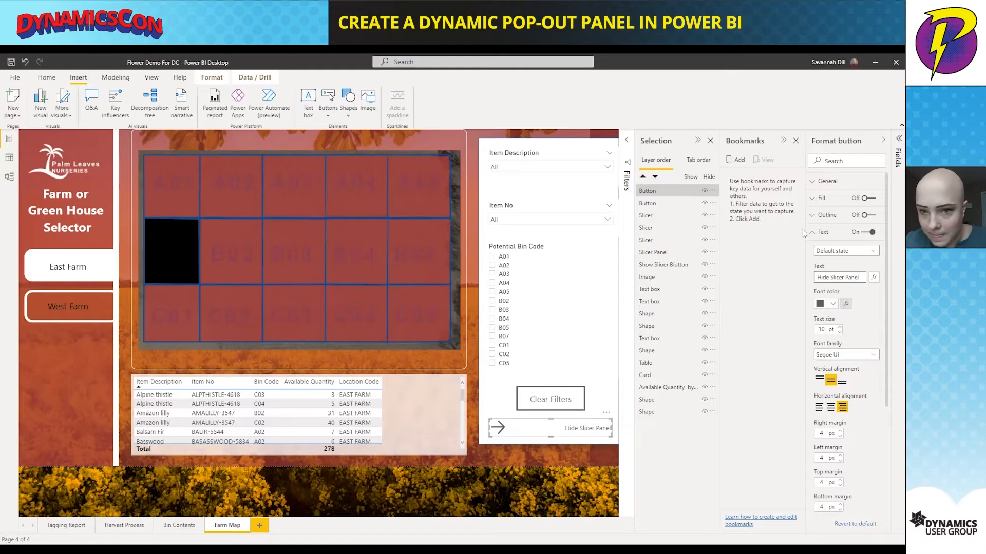
# Rename the Clear Filters button as Clear Filter Button in the layer order
pyautogui.click(652, 195)
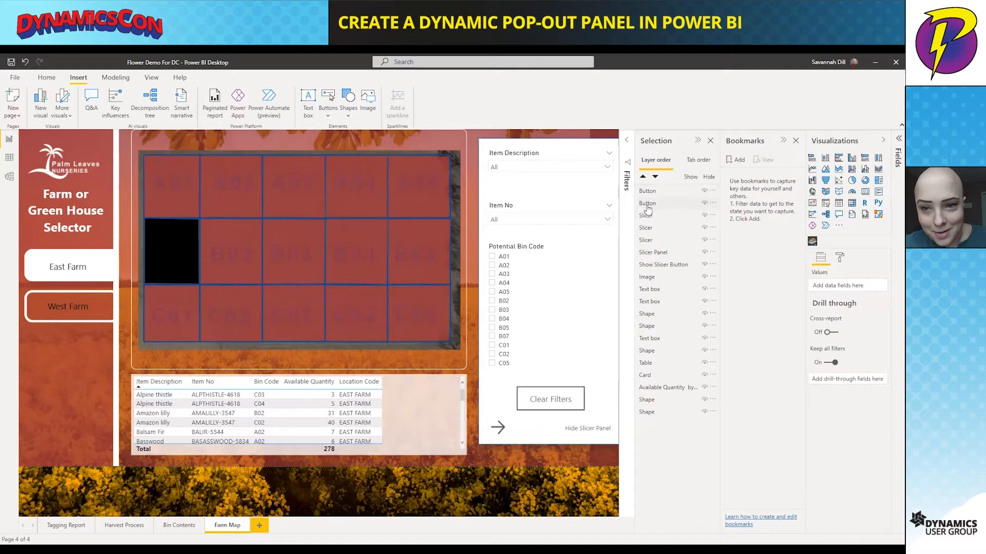
pyautogui.click(648, 204)
pyautogui.doubleClick(647, 204)
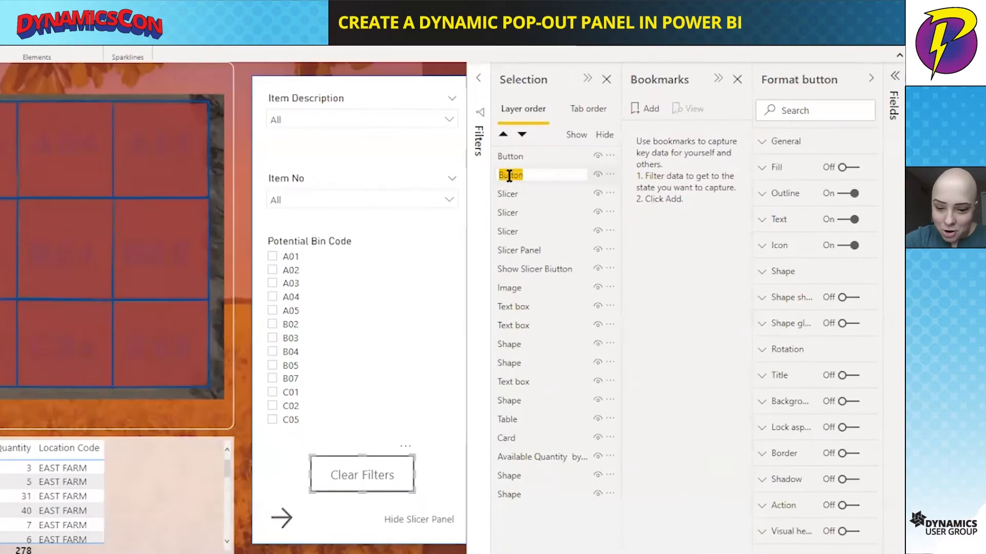
pyautogui.write('Clear Filter')
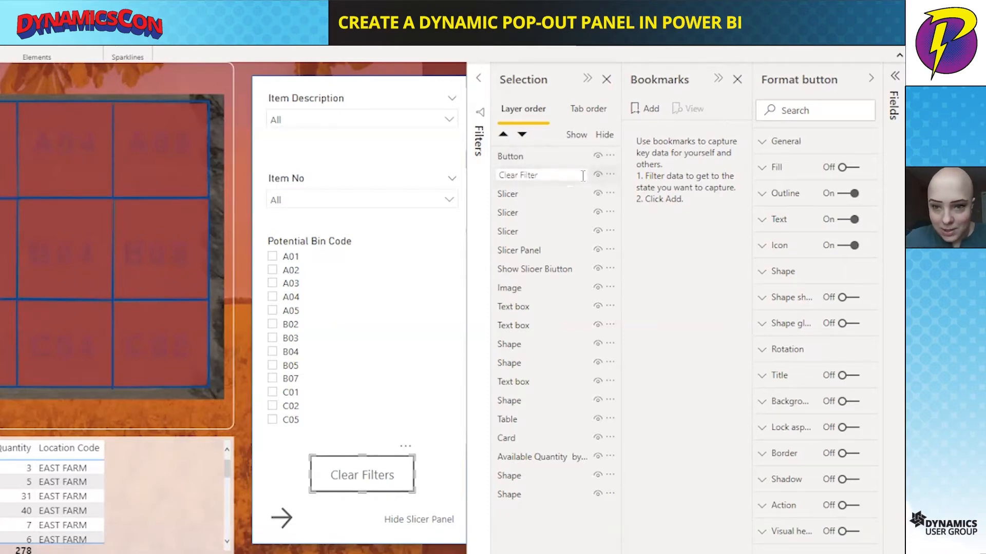
pyautogui.write('Button')
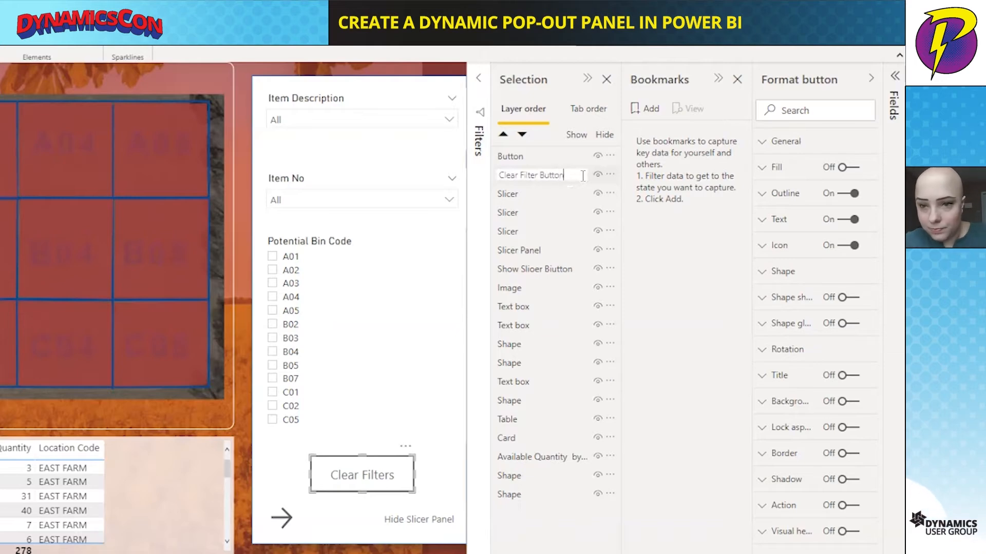
pyautogui.press('Return')
# Rename the right arrow button as Hide Slicer in the layer order
pyautogui.doubleClick(537, 155)
pyautogui.click(536, 155)
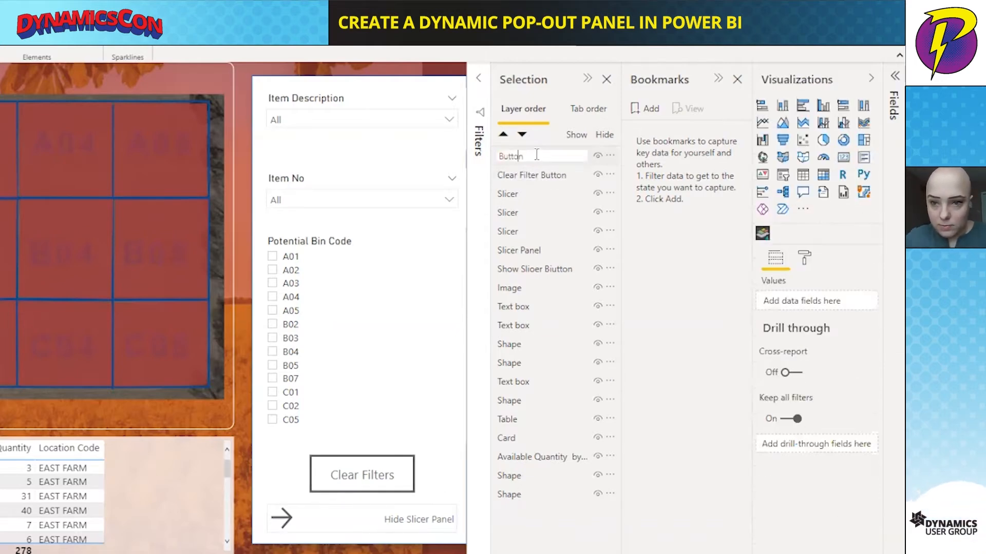
pyautogui.doubleClick(521, 156)
pyautogui.press('BackSpace')
pyautogui.write('Hide Slice')
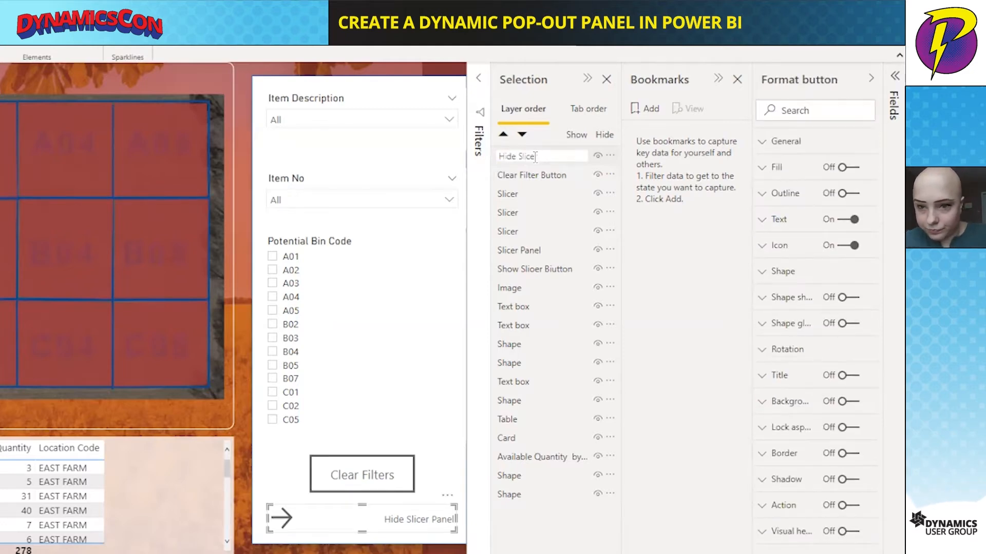
pyautogui.write('r')
pyautogui.press('Return')
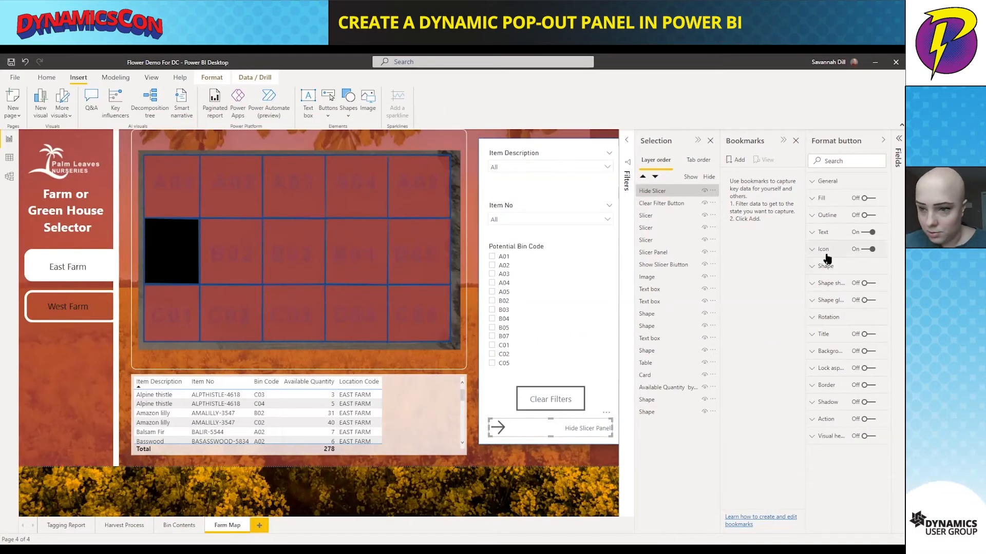
# Center the Hide Slicer Panel button's text horizontally
pyautogui.click(824, 234)
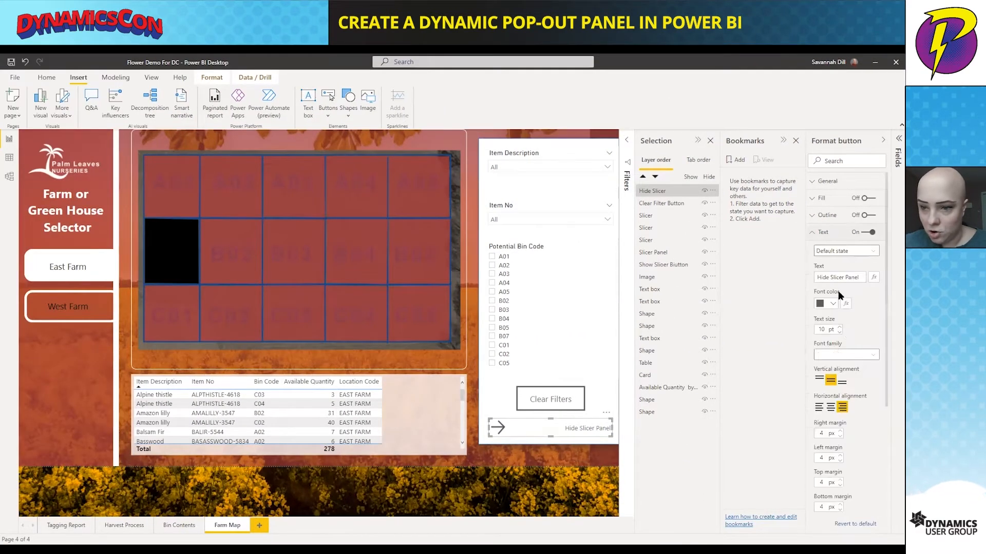
pyautogui.click(831, 408)
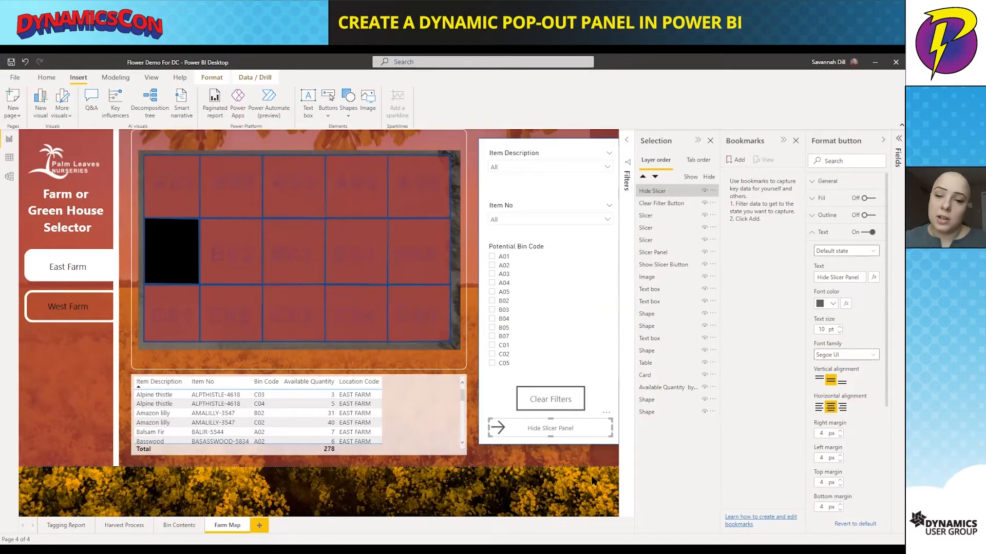
# Nudge the Clear Filters button and the Item No slicer slightly upward on the white panel
pyautogui.moveTo(547, 395); pyautogui.dragTo(544, 387)
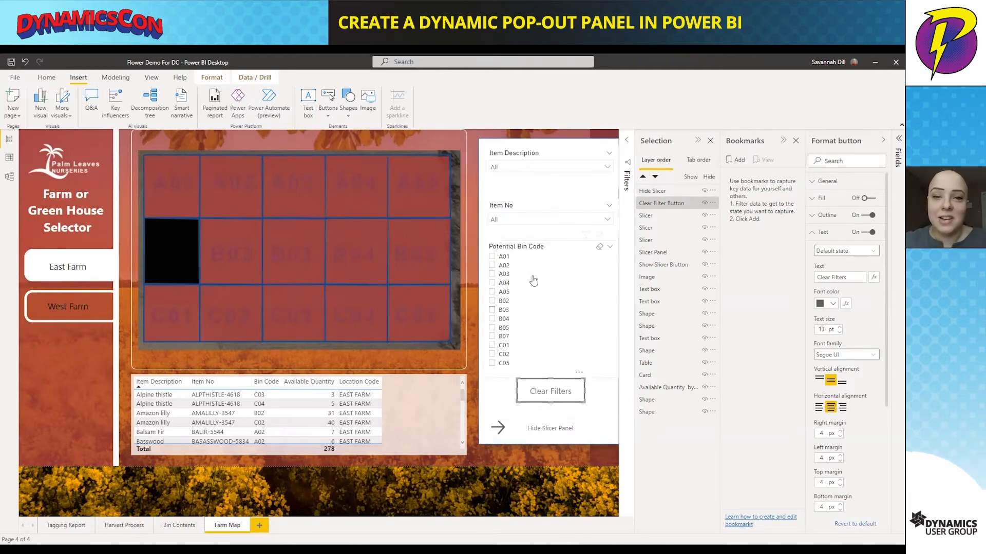
pyautogui.moveTo(538, 200); pyautogui.dragTo(537, 194)
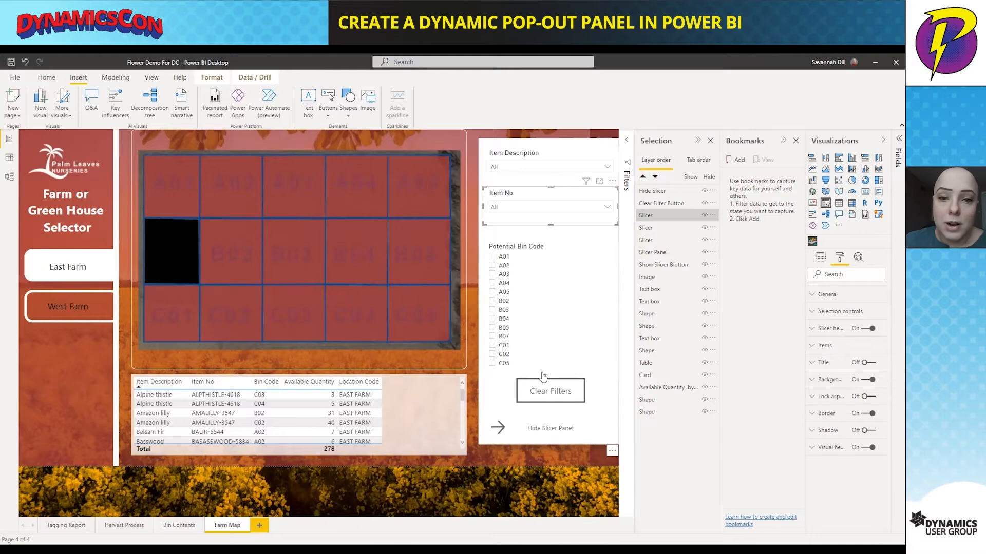
pyautogui.click(496, 403)
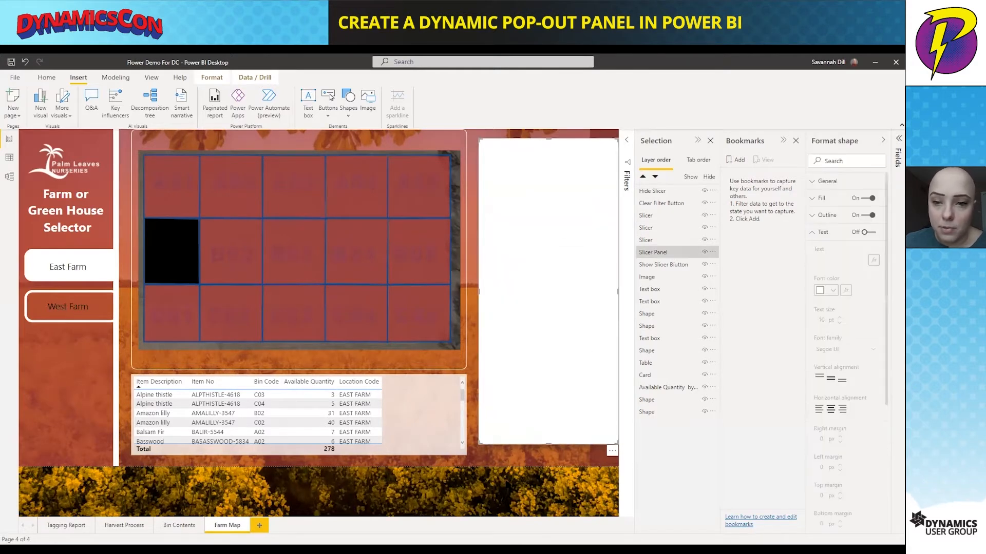
pyautogui.click(516, 467)
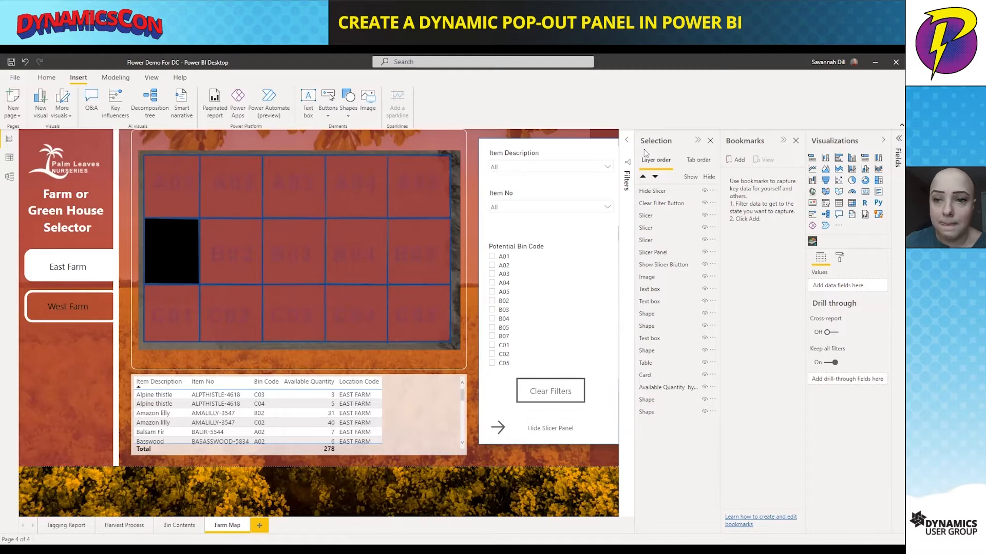
# Add a bookmark of the current page state and name it Show Slicer
pyautogui.click(736, 160)
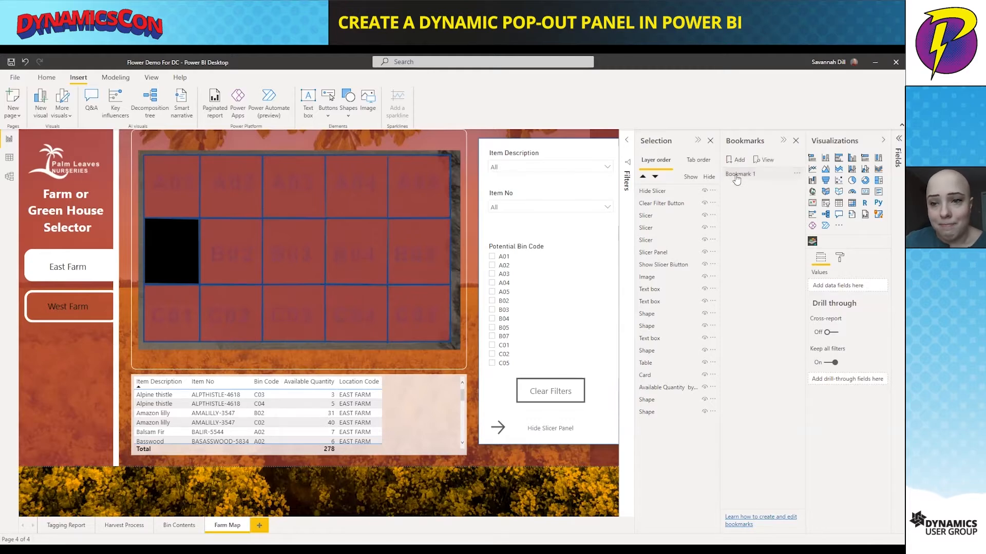
pyautogui.doubleClick(736, 176)
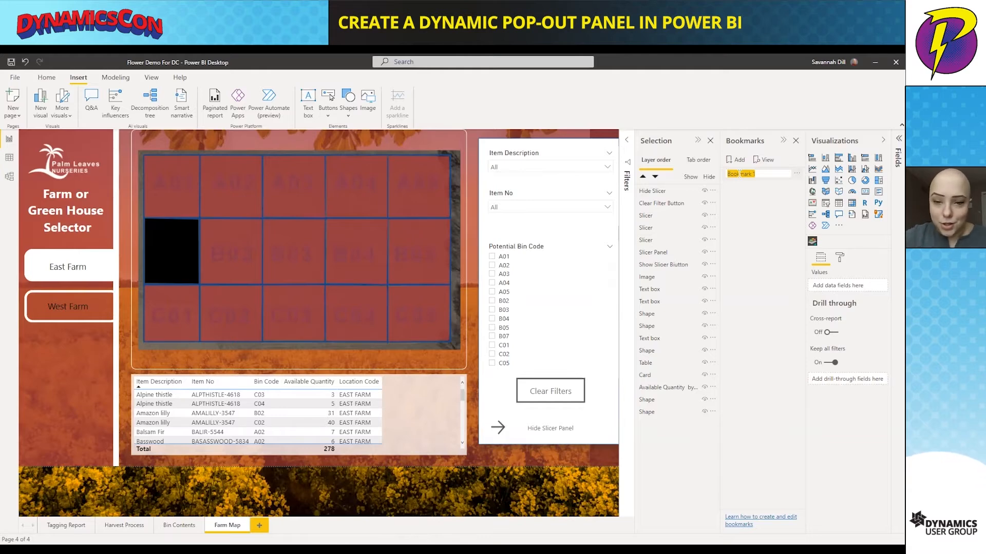
pyautogui.write('Show')
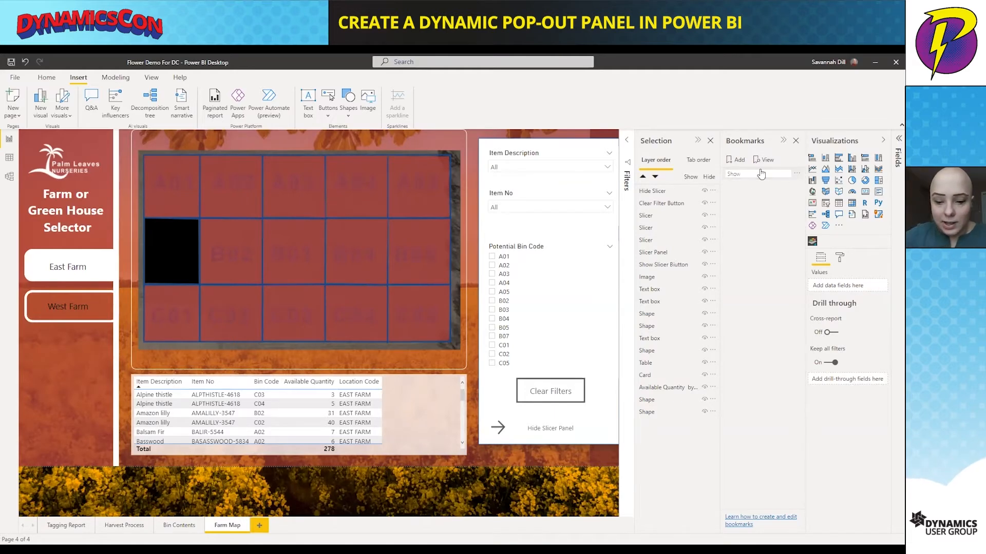
pyautogui.write('Slicer')
pyautogui.press('Return')
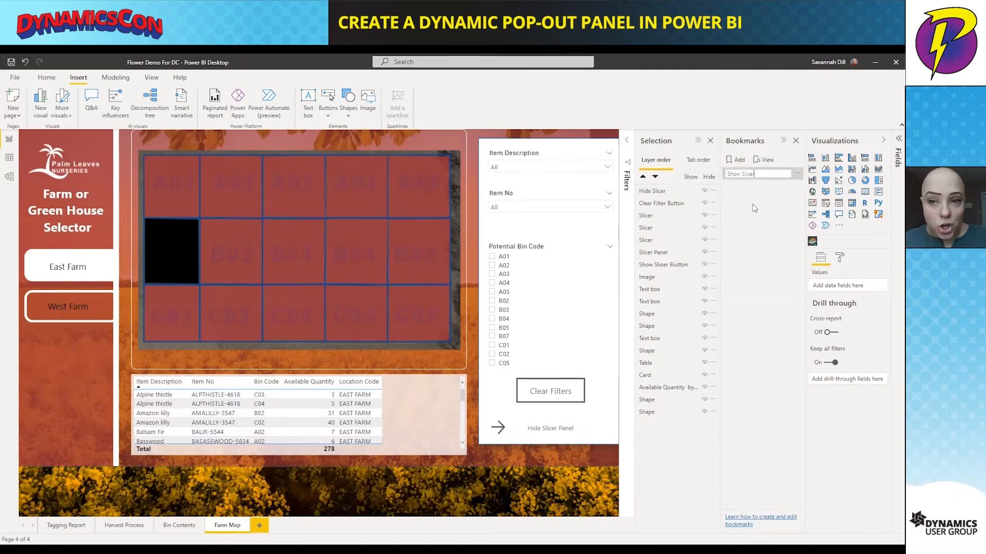
# Add a second bookmark and name it Hide Slicer
pyautogui.click(736, 160)
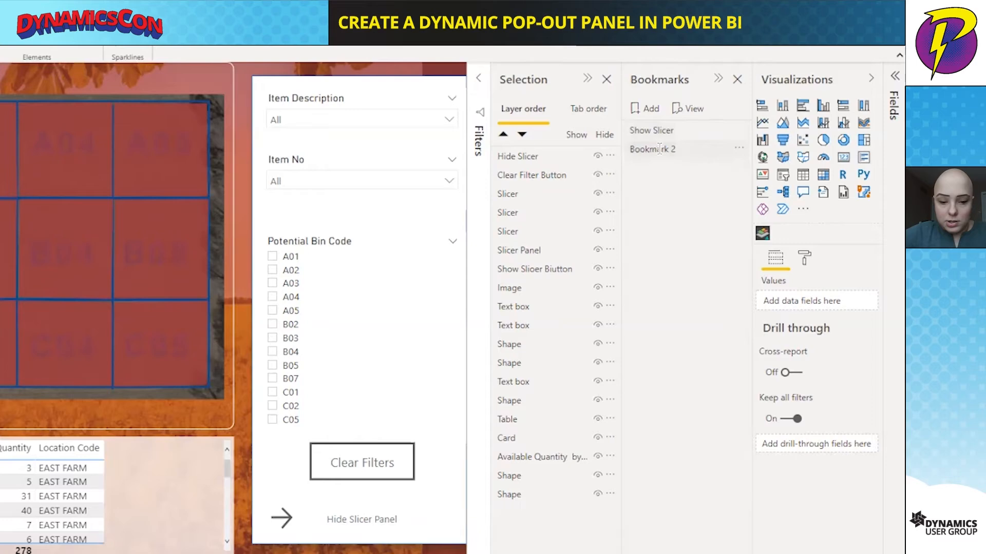
pyautogui.doubleClick(659, 148)
pyautogui.write('H')
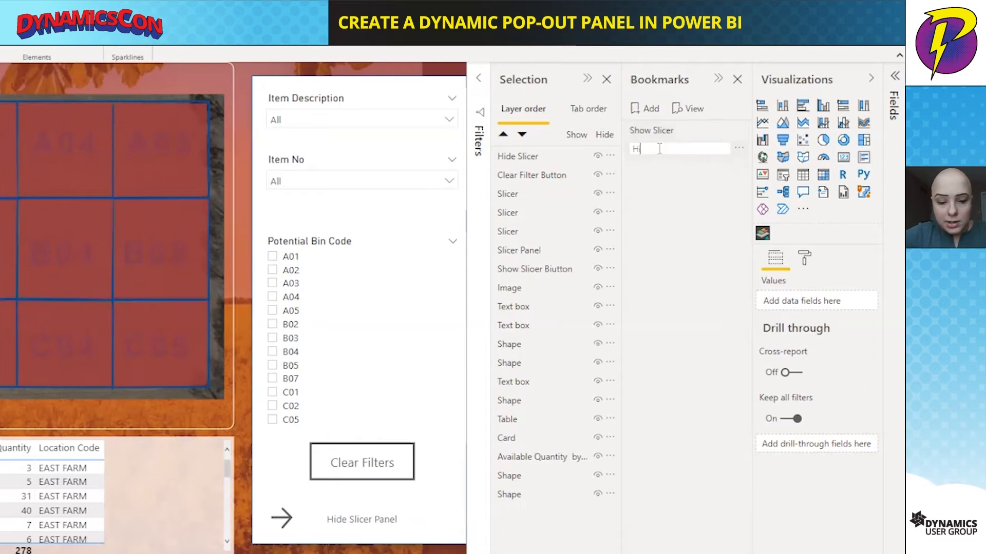
pyautogui.write('ide Slicer')
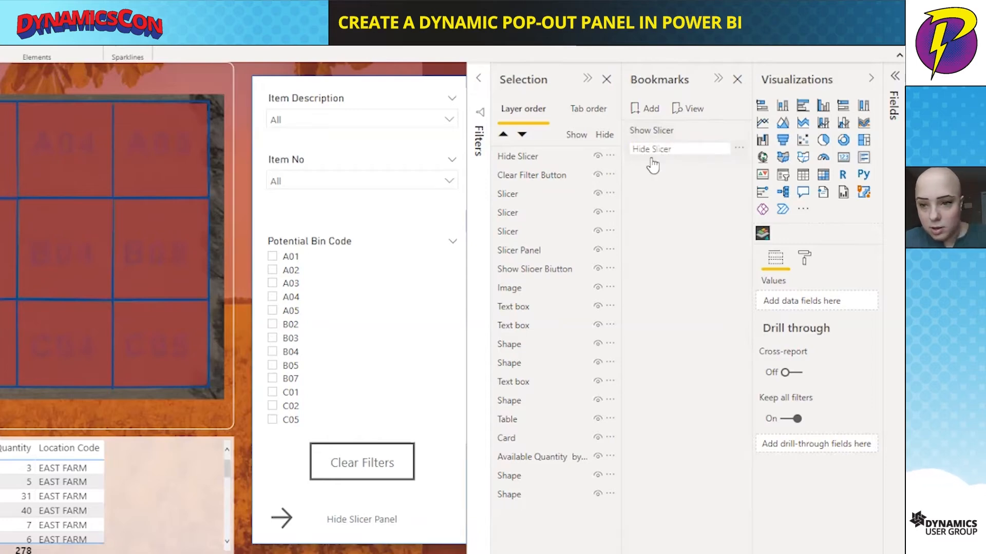
pyautogui.press('Return')
# Add a third bookmark and name it Clear Filters
pyautogui.click(645, 109)
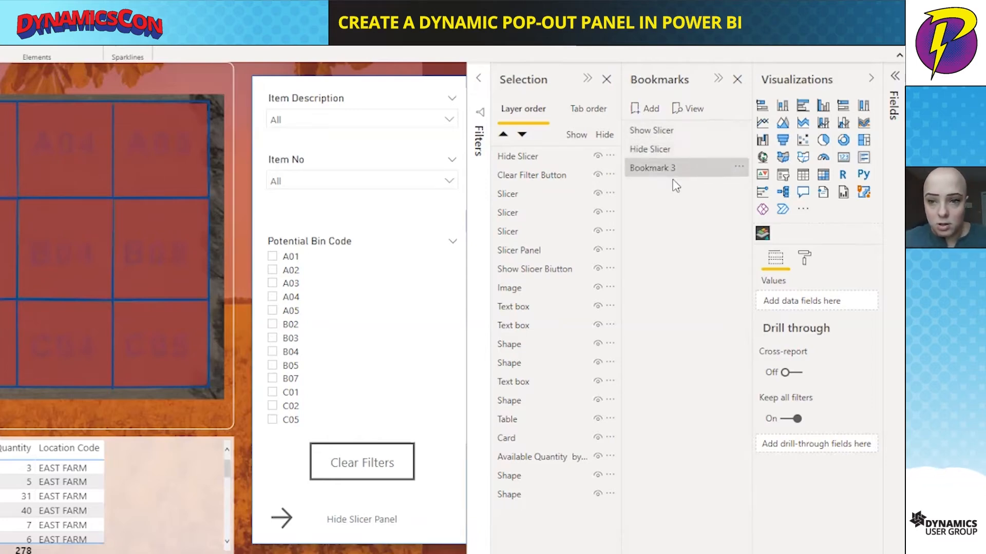
pyautogui.doubleClick(647, 173)
pyautogui.write('C')
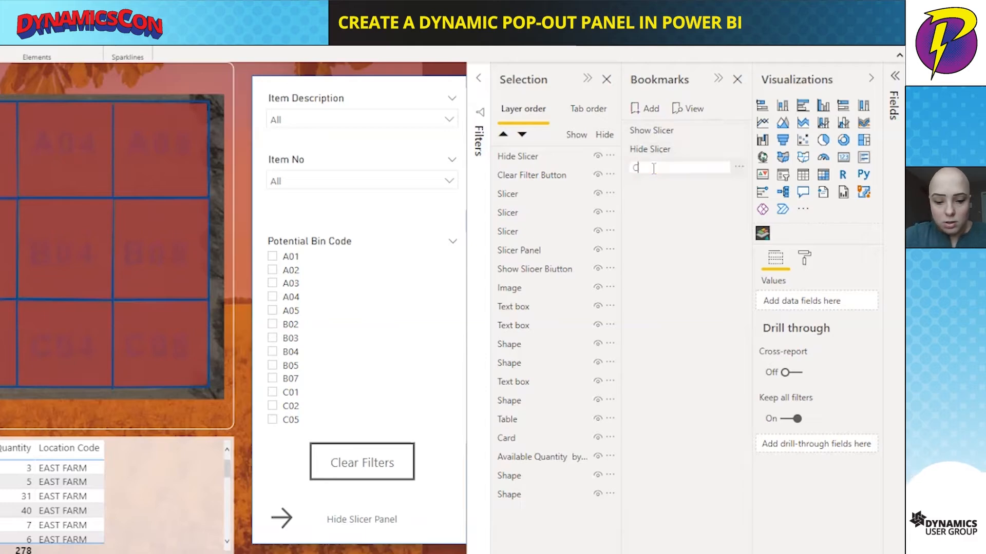
pyautogui.write('lear Filters')
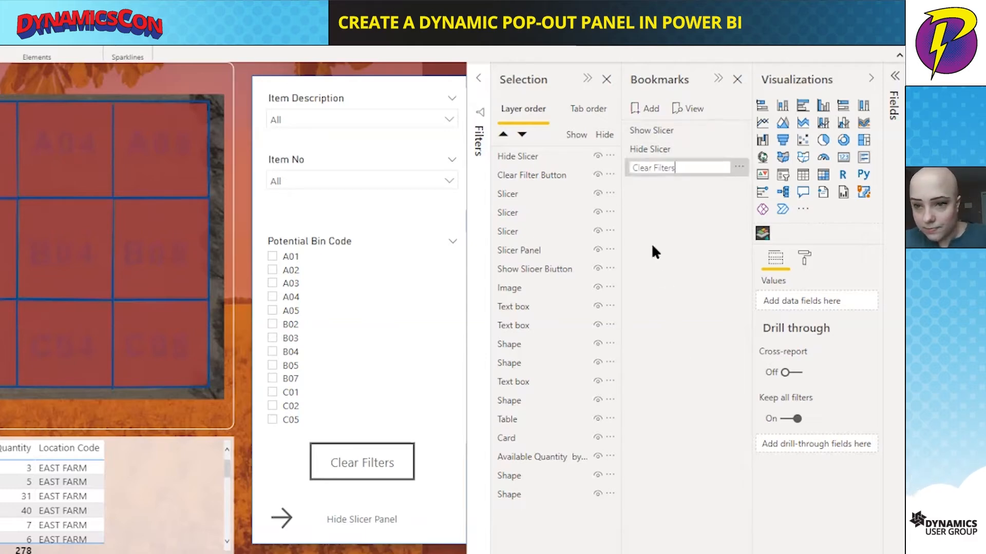
pyautogui.press('Return')
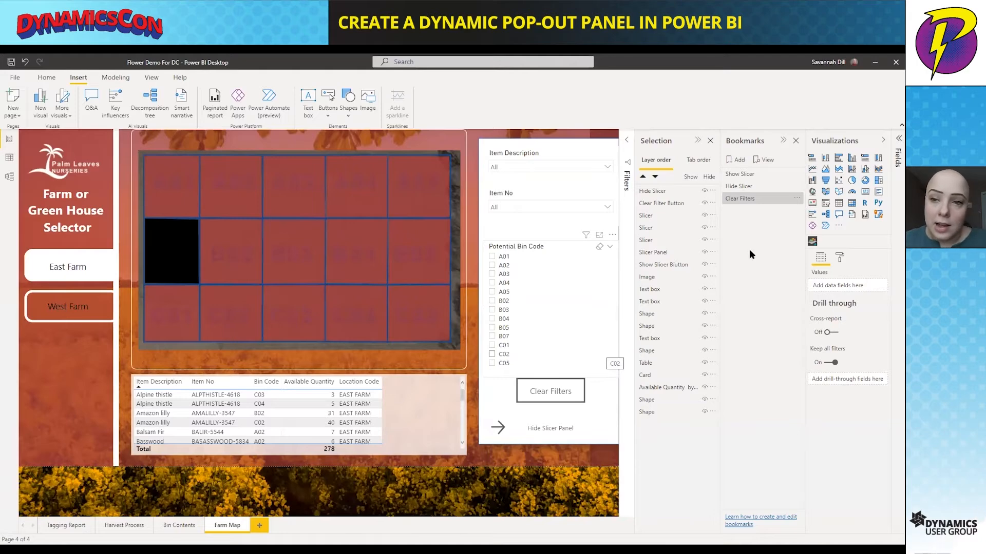
# Update the Show Slicer bookmark with every object in the layer order selected, from Hide Slicer to the last Shape
pyautogui.click(750, 176)
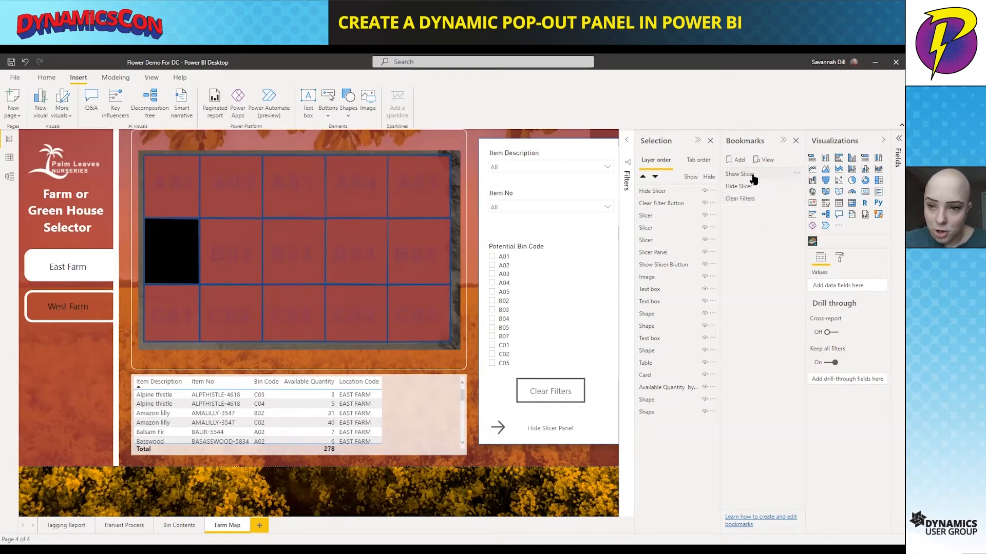
pyautogui.click(649, 191)
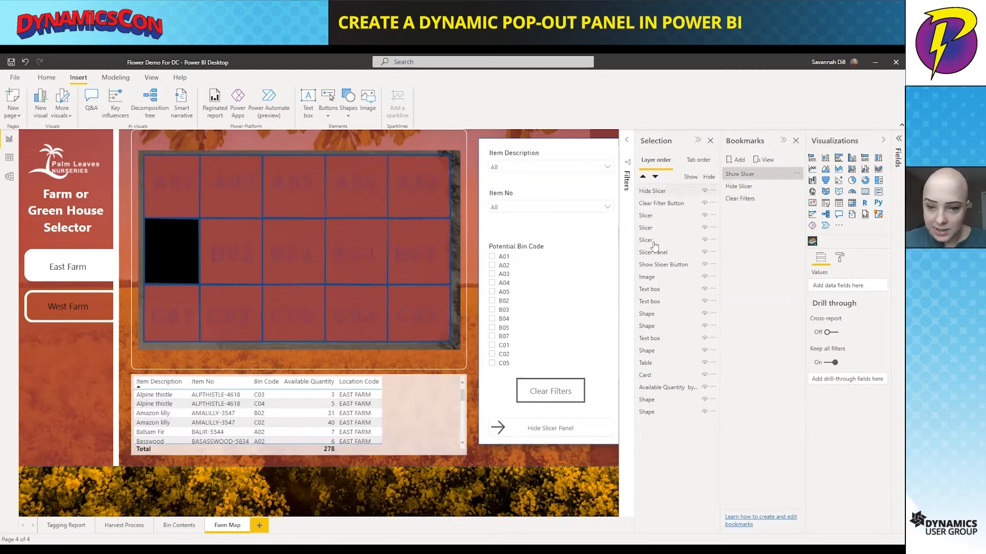
pyautogui.keyDown('shift'); pyautogui.click(686, 413); pyautogui.keyUp('shift')
pyautogui.keyDown('ctrl'); pyautogui.click(666, 202); pyautogui.keyUp('ctrl')
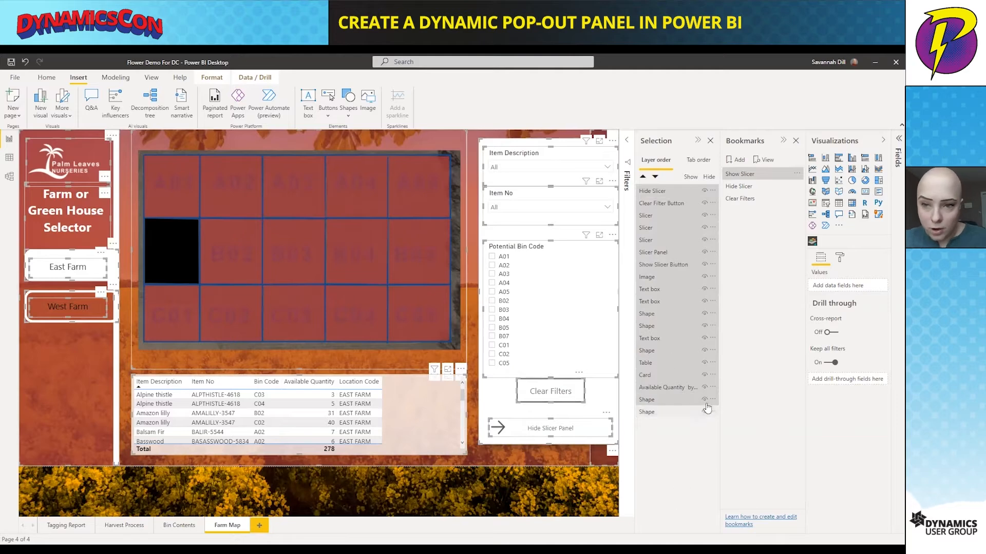
pyautogui.keyDown('ctrl'); pyautogui.click(676, 412); pyautogui.keyUp('ctrl')
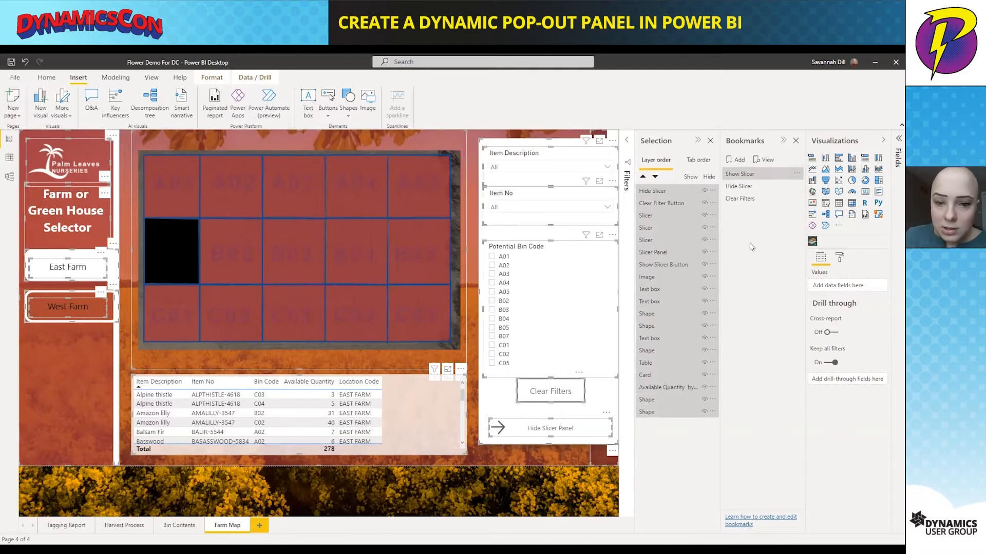
pyautogui.click(317, 280)
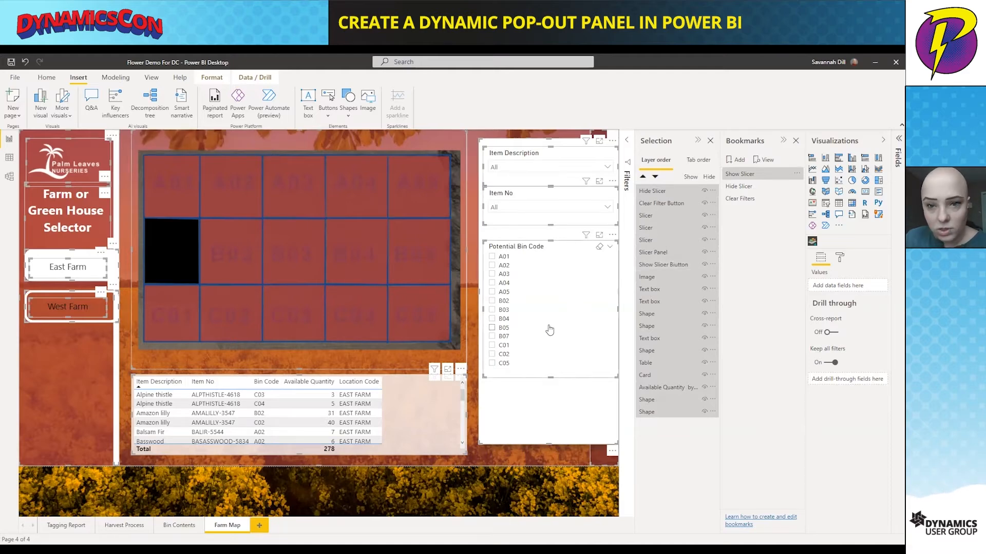
pyautogui.click(798, 174)
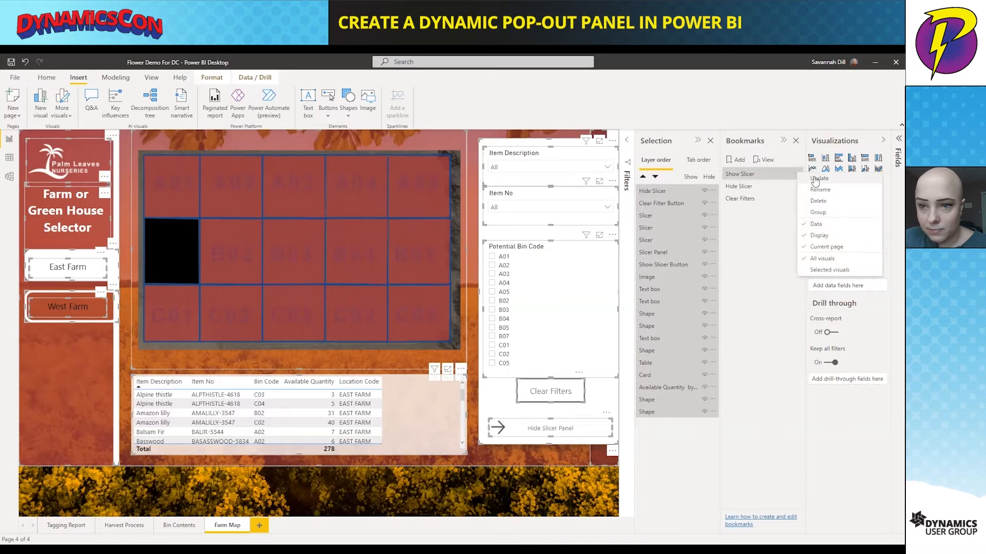
pyautogui.click(816, 179)
# Turn off Data for the Show Slicer bookmark and limit it to Selected visuals
pyautogui.click(797, 172)
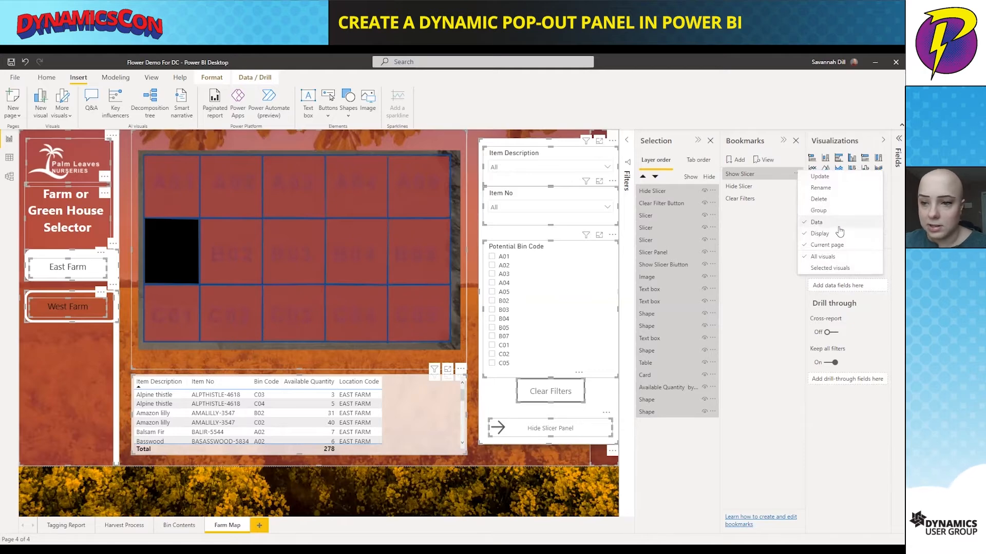
pyautogui.click(801, 176)
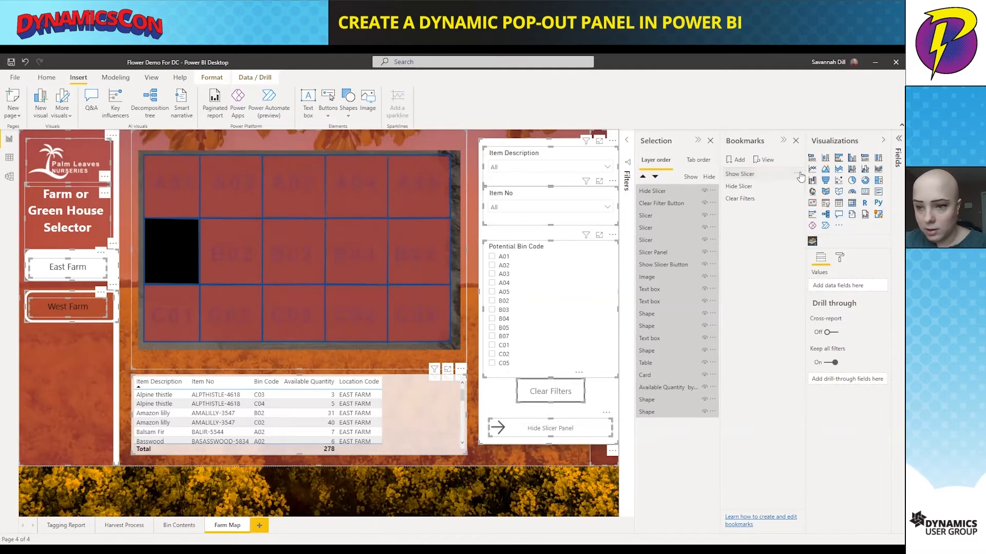
pyautogui.click(798, 175)
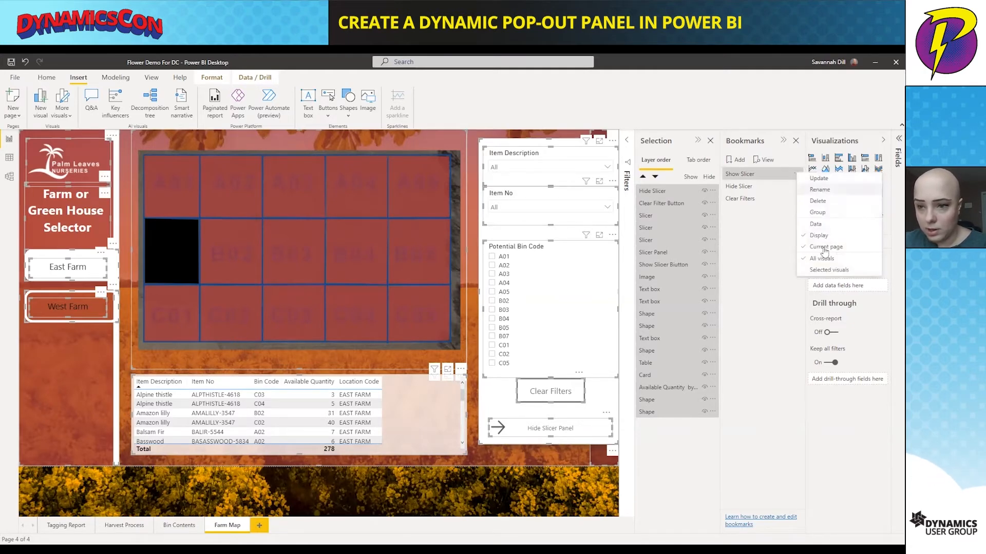
pyautogui.click(815, 272)
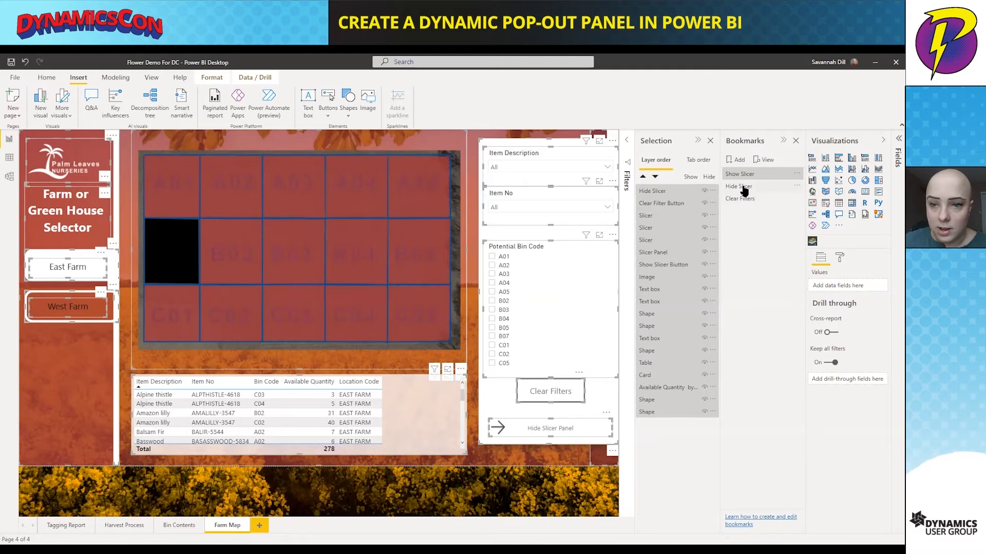
pyautogui.click(661, 195)
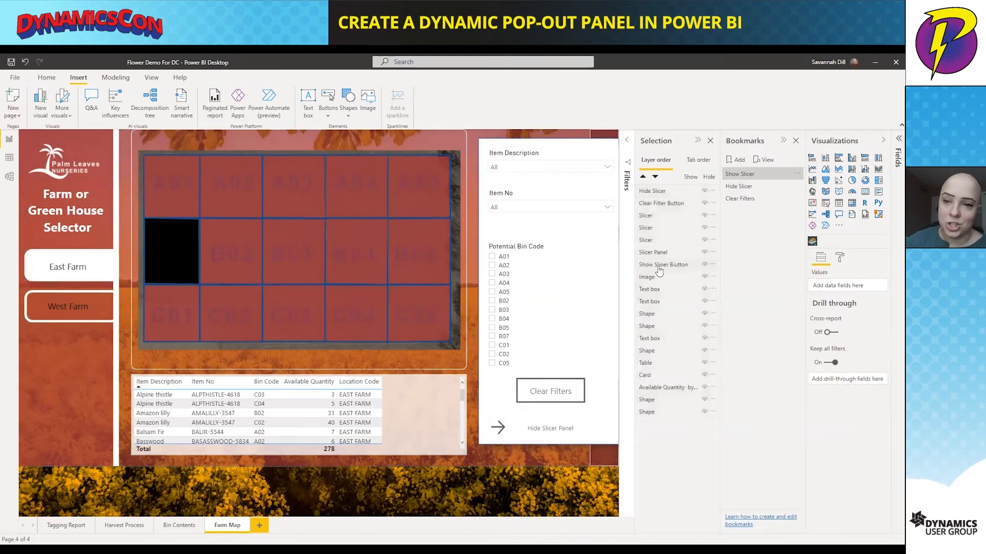
# With the Hide Slicer bookmark active, hide the Hide Slicer and Clear Filter buttons, all three slicers and the Slicer Panel shape
pyautogui.click(740, 188)
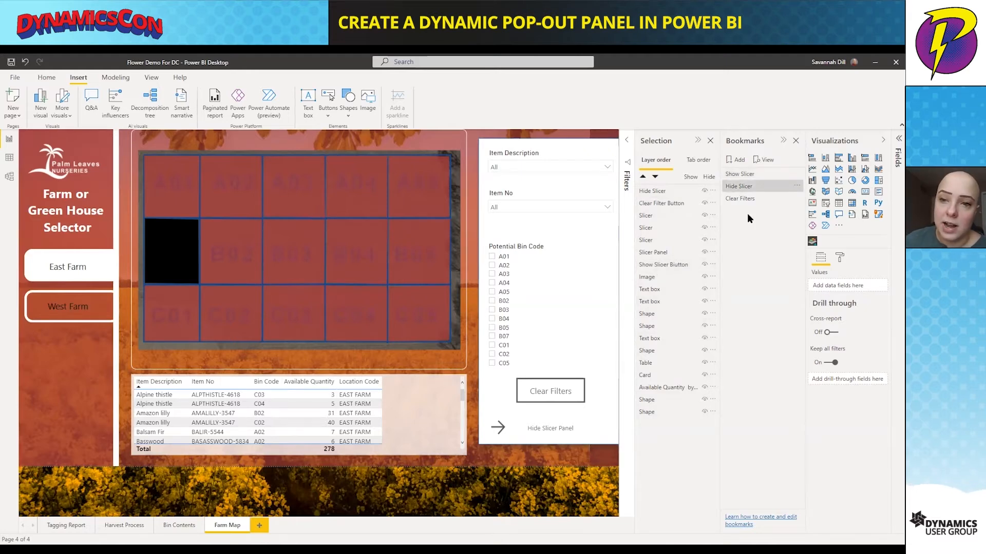
pyautogui.click(705, 193)
pyautogui.click(704, 204)
pyautogui.click(705, 216)
pyautogui.click(705, 227)
pyautogui.click(704, 239)
pyautogui.click(705, 252)
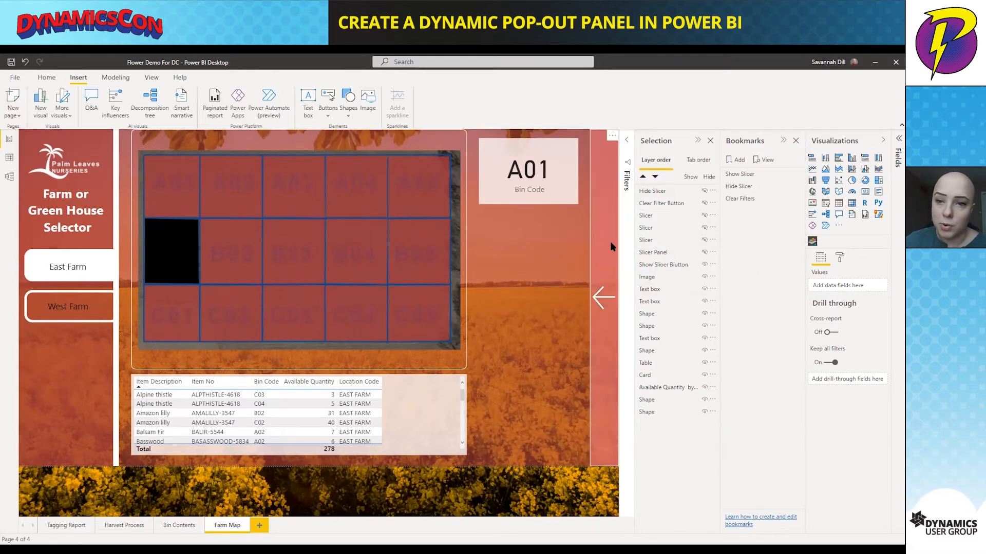
# Select all objects in the layer order and update the Hide Slicer bookmark with the panel hidden
pyautogui.click(659, 194)
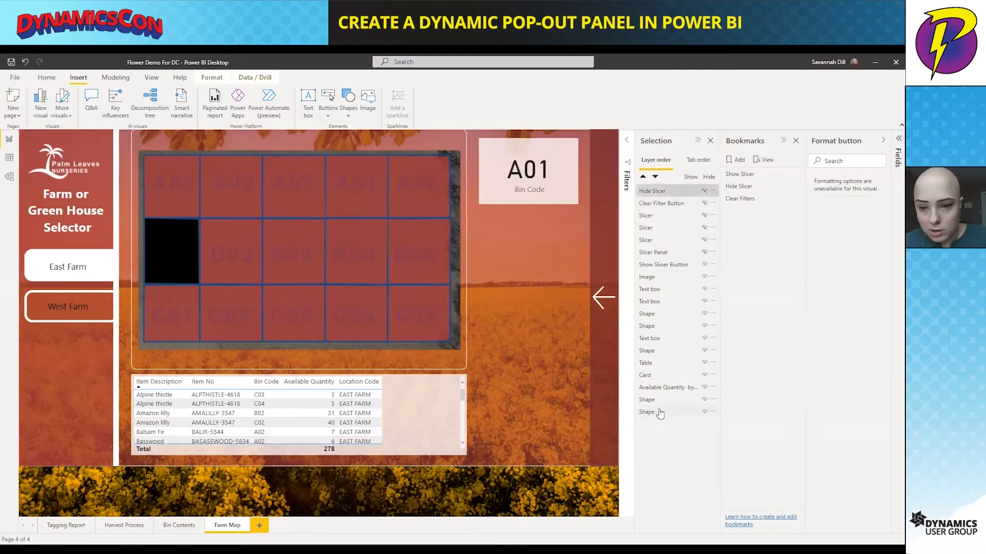
pyautogui.keyDown('shift'); pyautogui.click(659, 412); pyautogui.keyUp('shift')
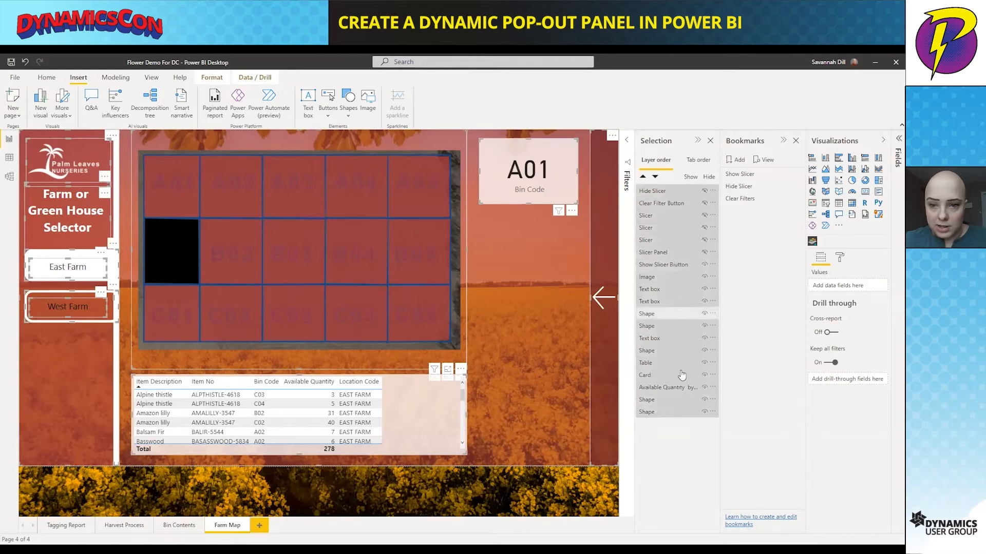
pyautogui.click(795, 187)
pyautogui.click(808, 194)
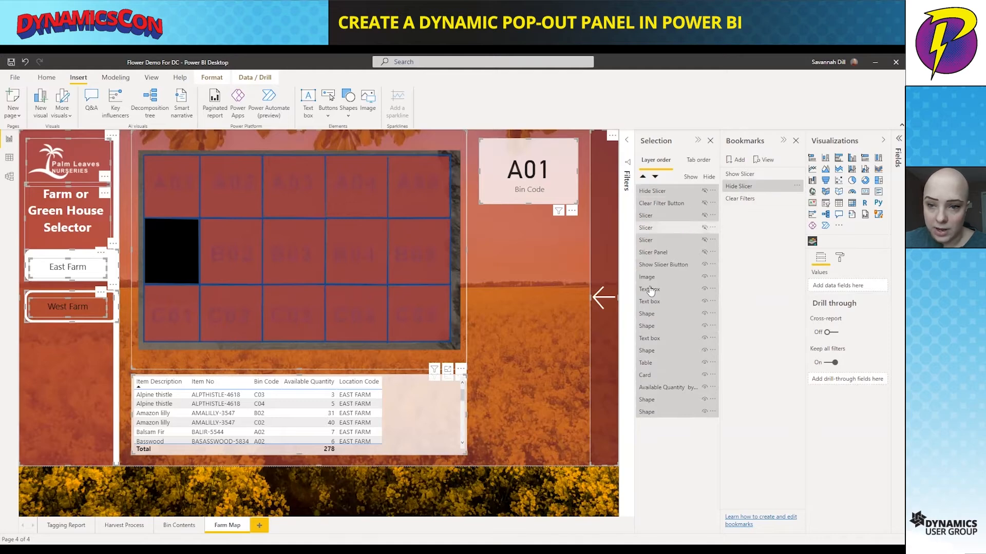
# Turn off Data for the Hide Slicer bookmark and limit it to Selected visuals
pyautogui.click(797, 187)
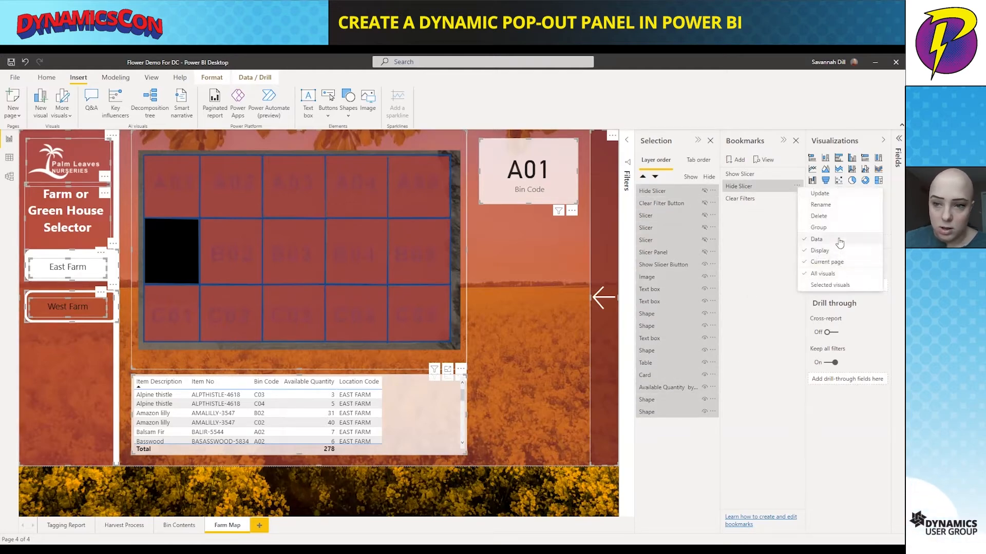
pyautogui.click(818, 240)
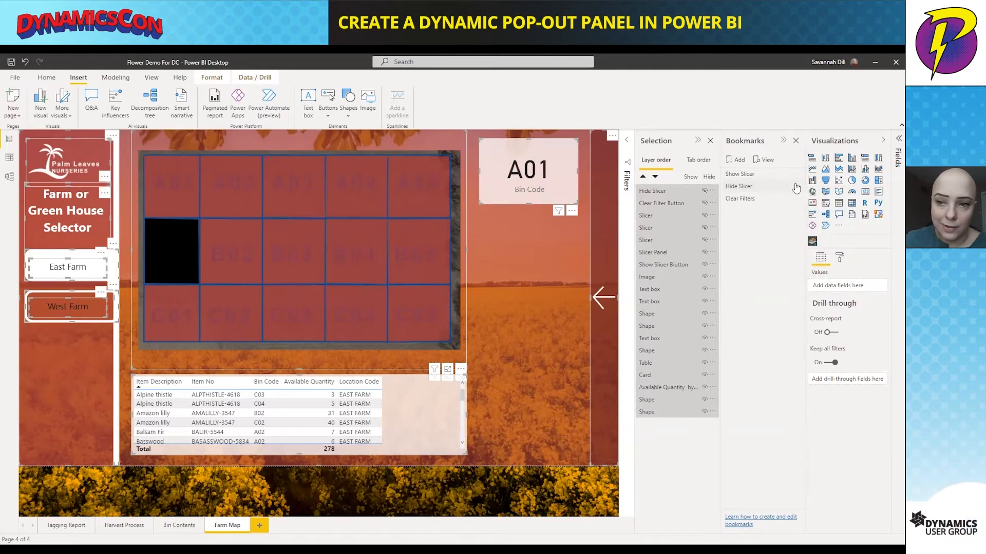
pyautogui.click(795, 187)
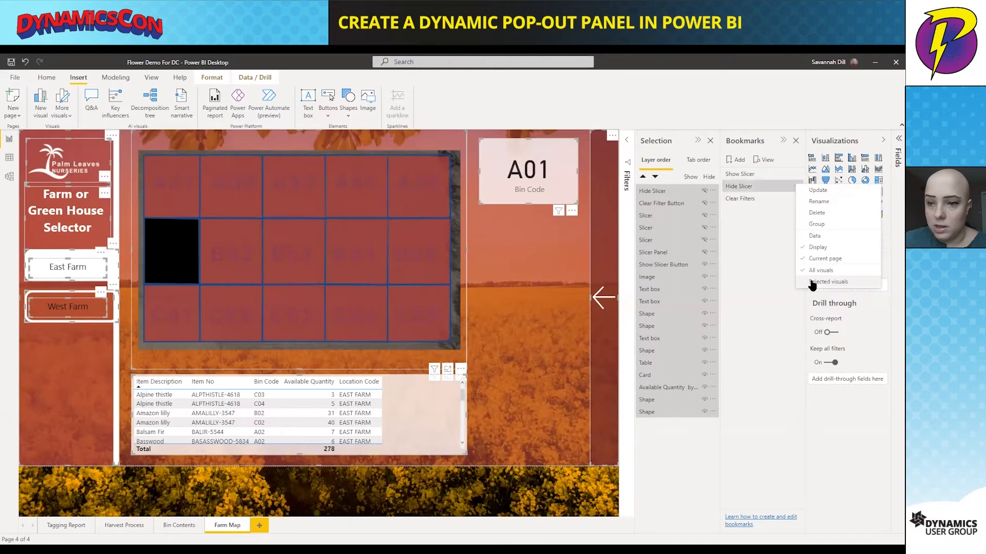
pyautogui.click(794, 188)
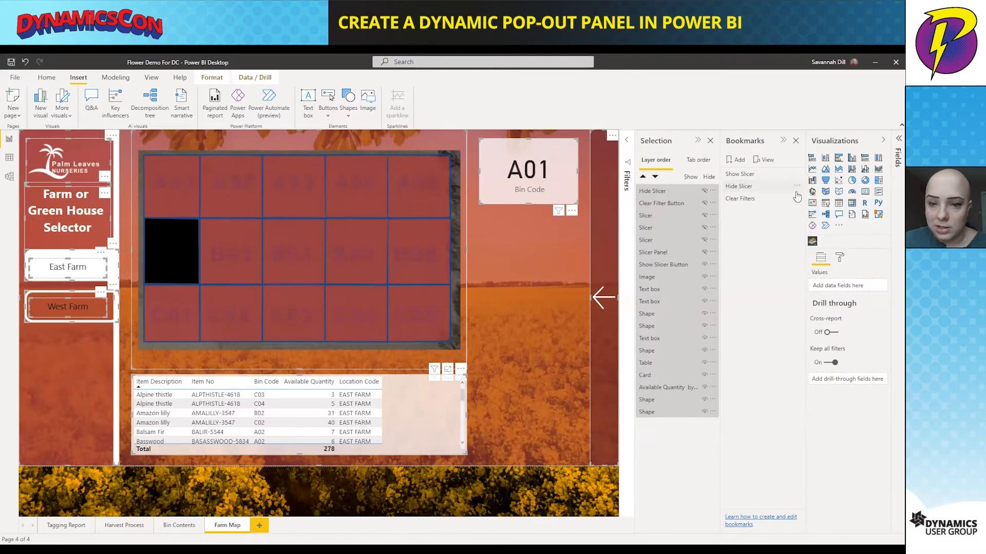
# With the Clear Filters bookmark active, select only the three slicers in the layer order and limit the bookmark to Selected visuals
pyautogui.click(747, 201)
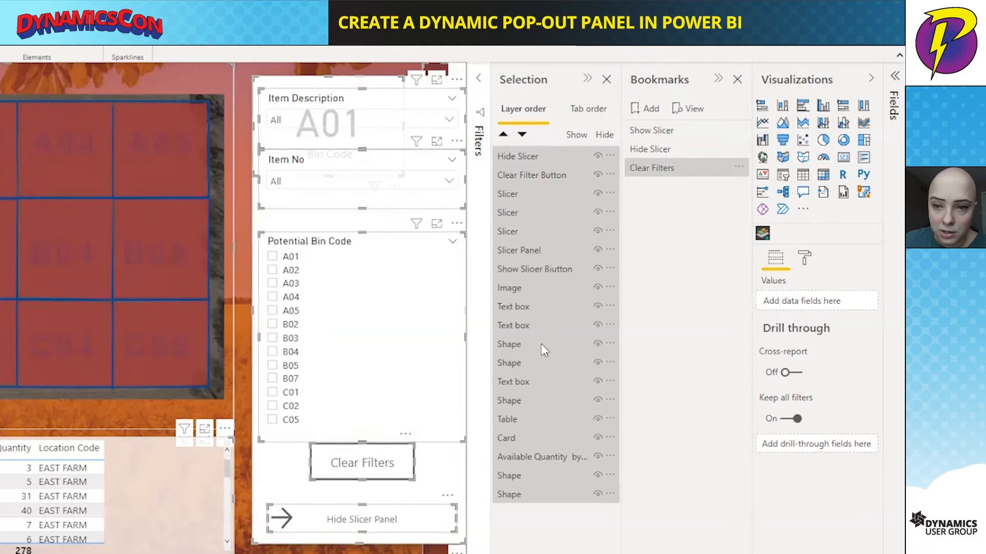
pyautogui.click(594, 310)
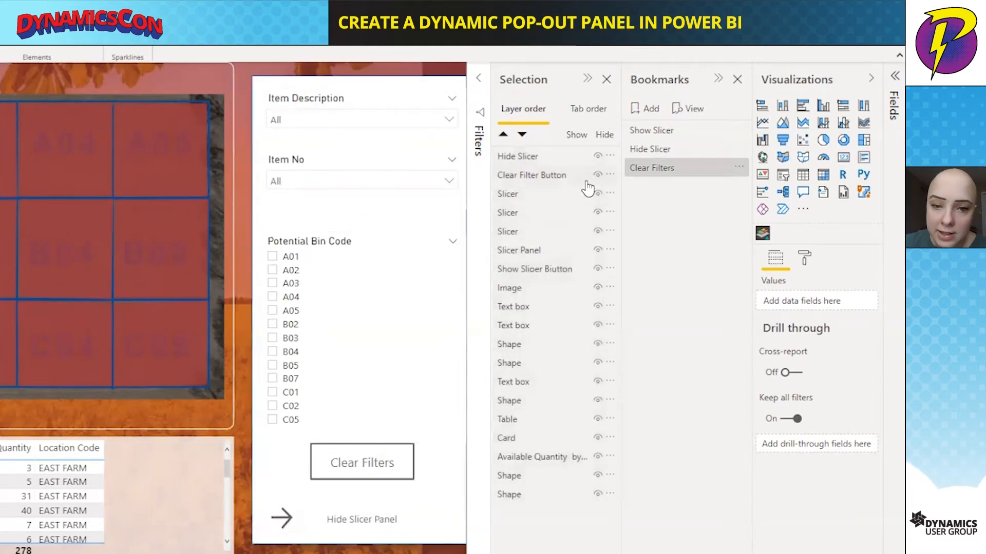
pyautogui.click(538, 203)
pyautogui.keyDown('ctrl'); pyautogui.click(531, 213); pyautogui.keyUp('ctrl')
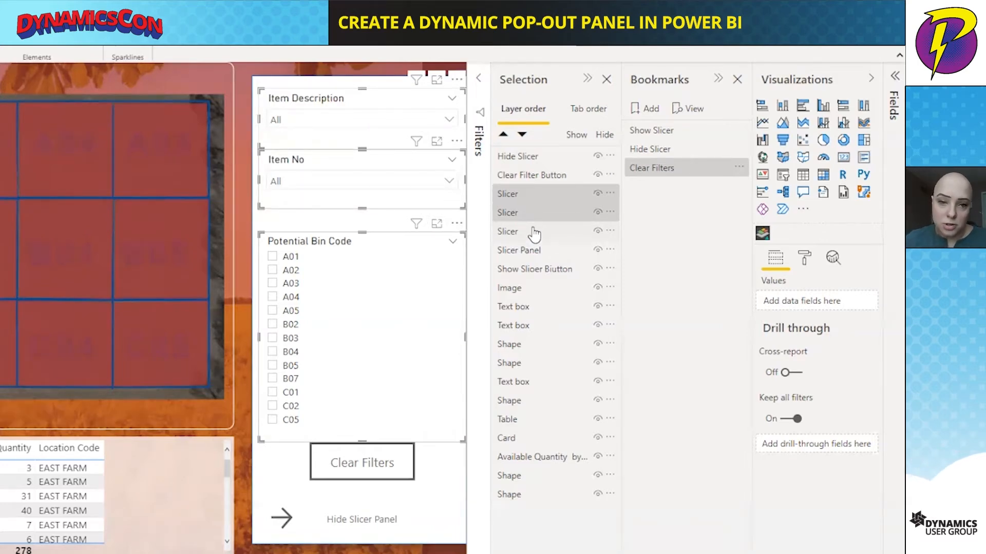
pyautogui.keyDown('ctrl'); pyautogui.click(608, 231); pyautogui.keyUp('ctrl')
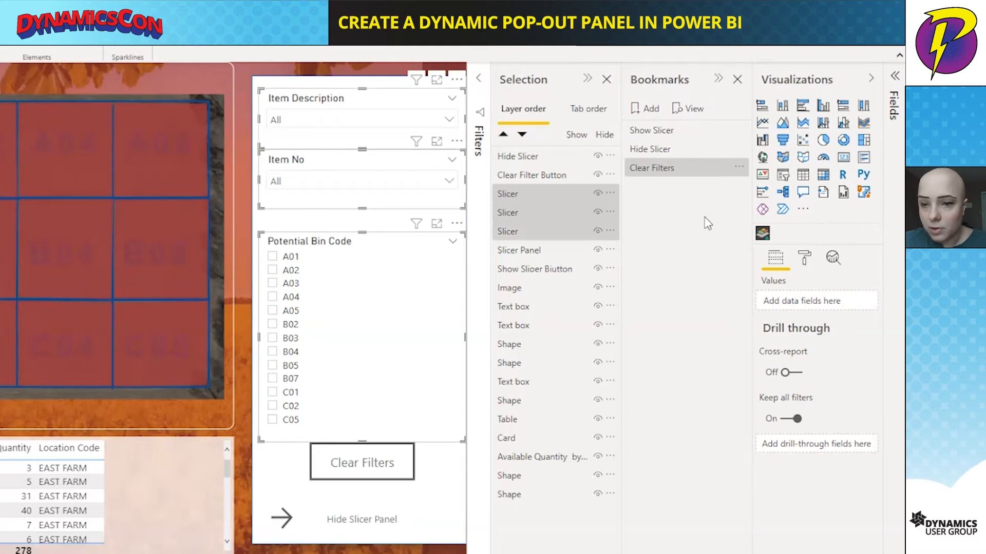
pyautogui.click(740, 172)
pyautogui.click(740, 172)
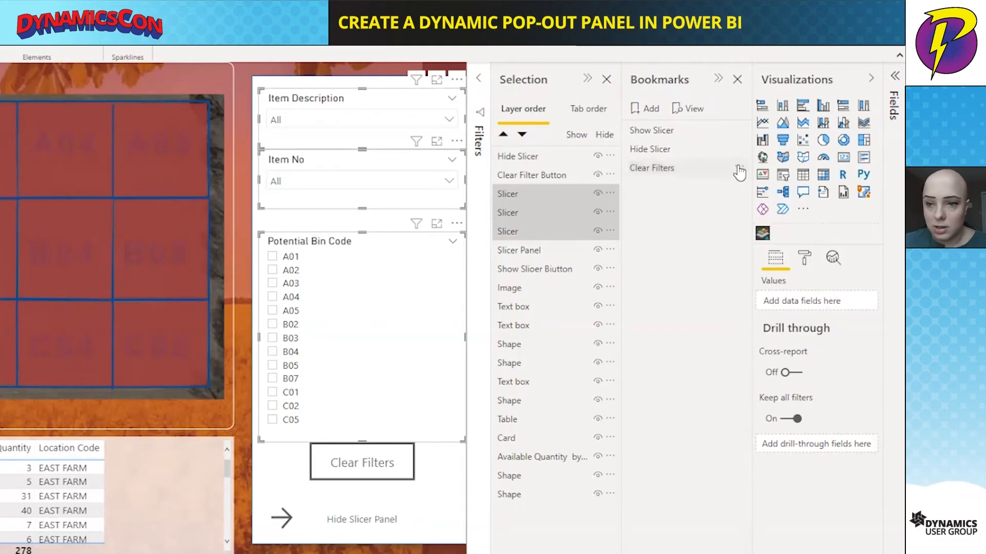
pyautogui.click(740, 172)
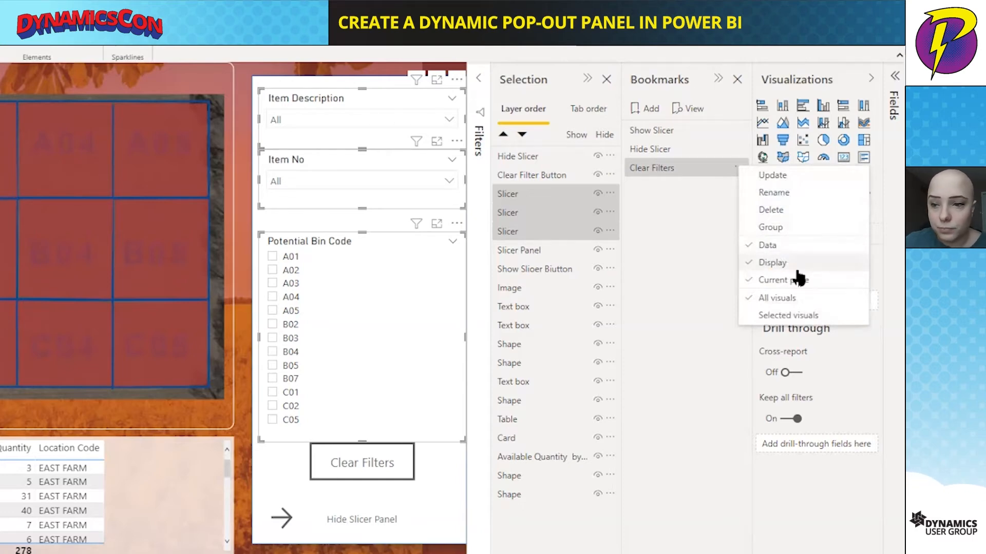
pyautogui.click(769, 316)
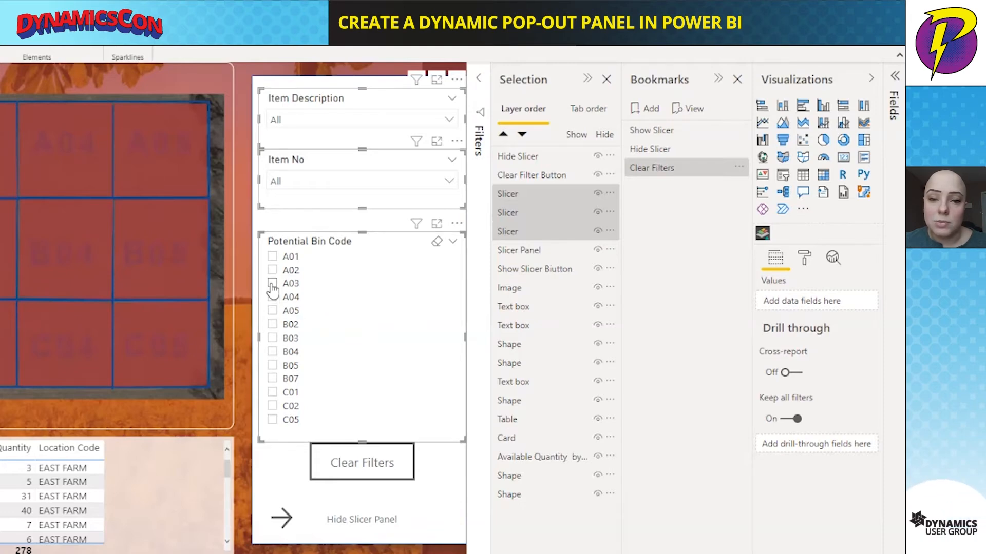
pyautogui.click(725, 174)
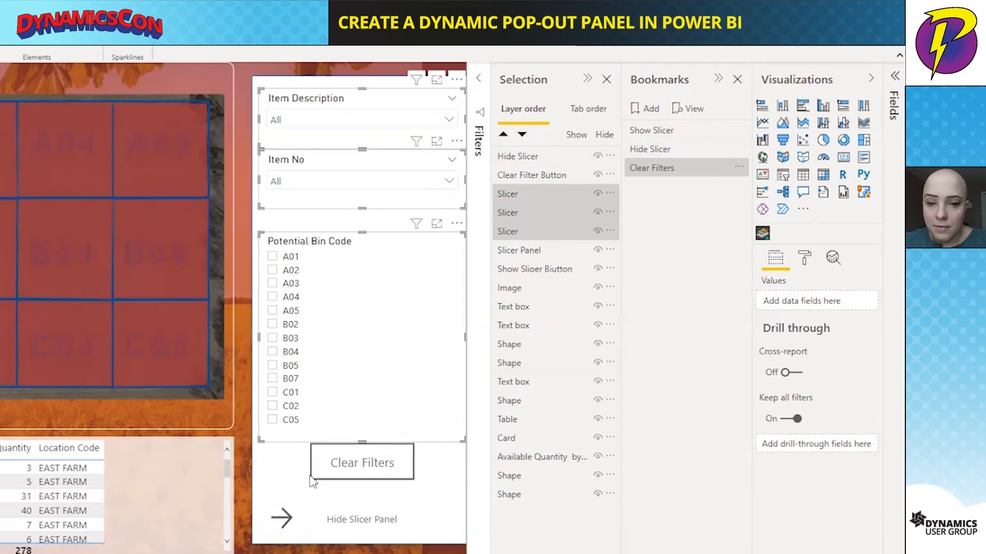
# Turn on the Clear Filters button's action with type Bookmark and assign the Clear Filters bookmark
pyautogui.click(374, 475)
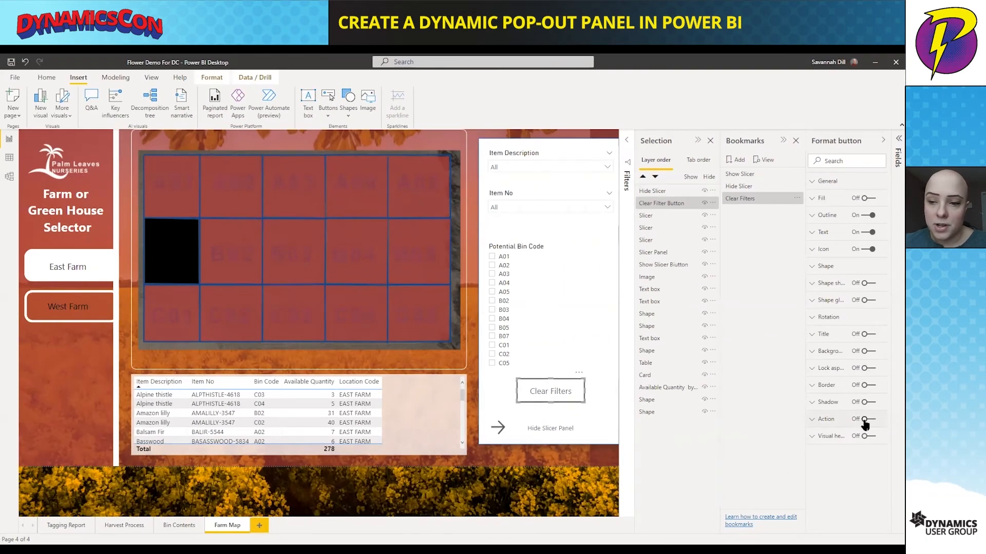
pyautogui.click(849, 421)
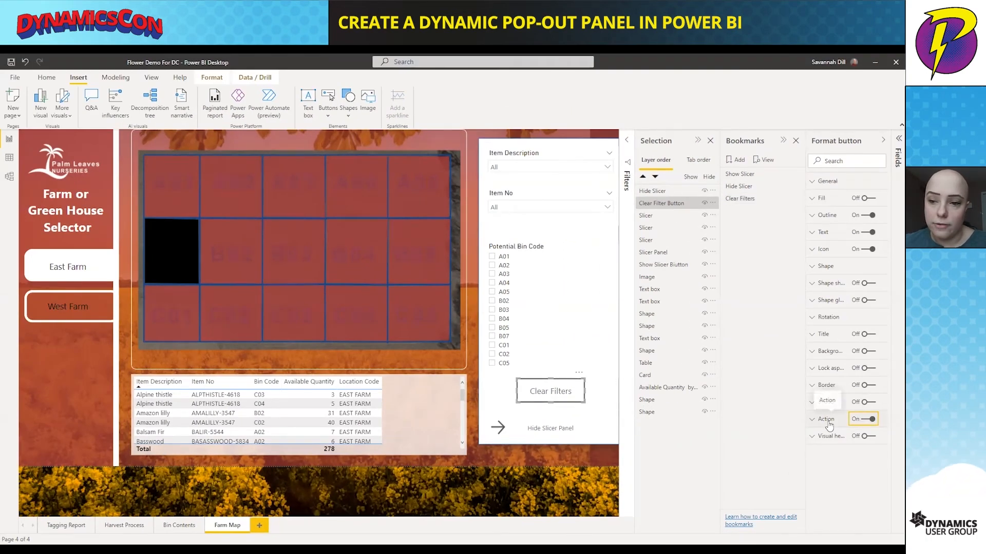
pyautogui.click(832, 420)
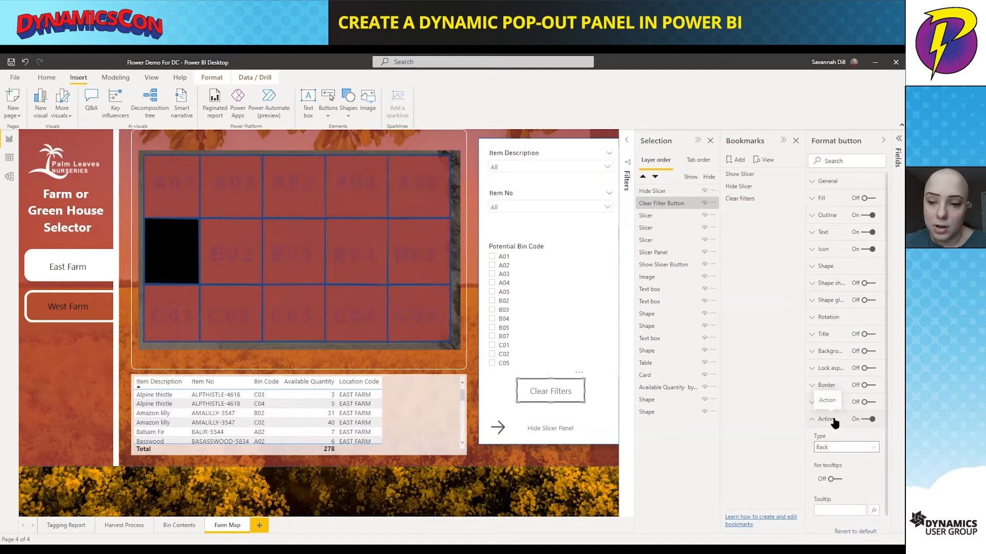
pyautogui.click(839, 426)
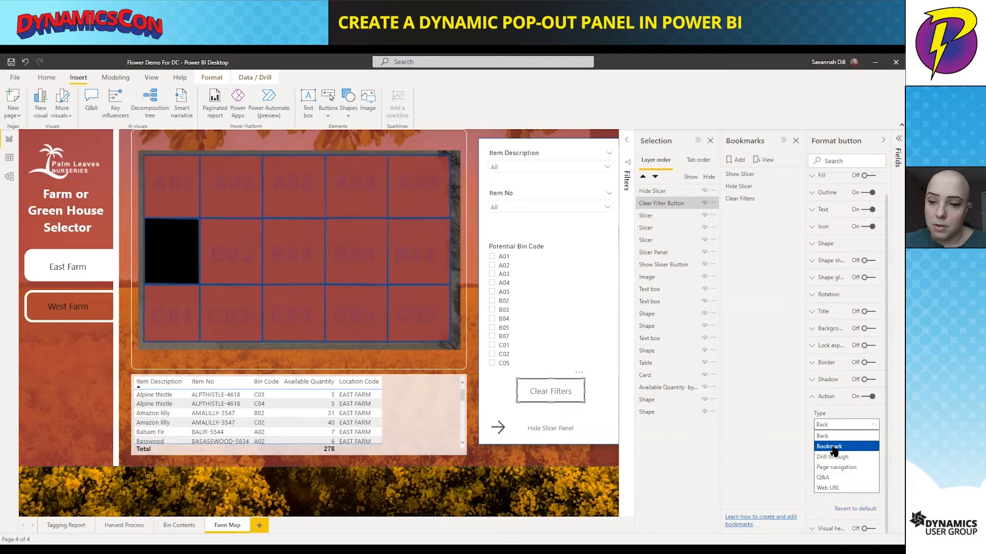
pyautogui.click(832, 446)
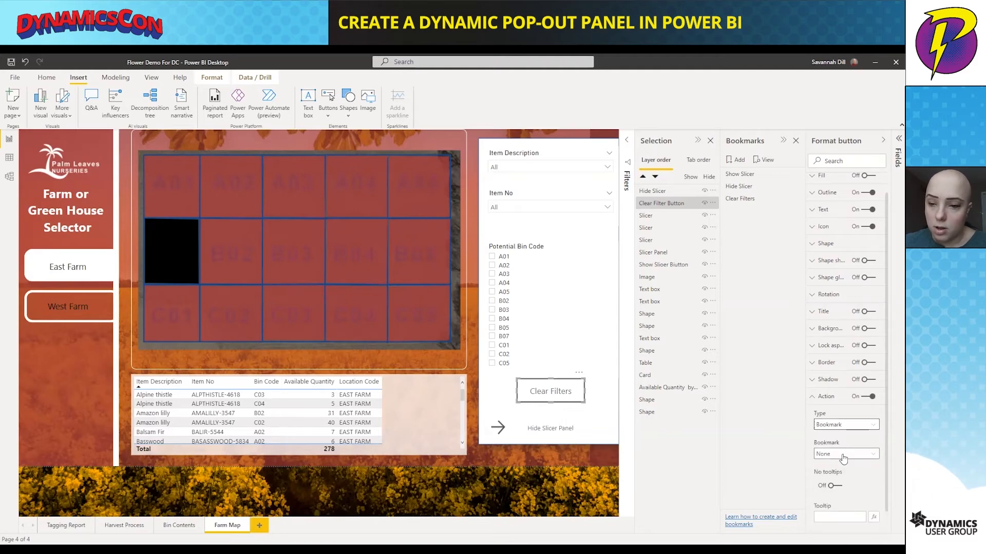
pyautogui.click(843, 454)
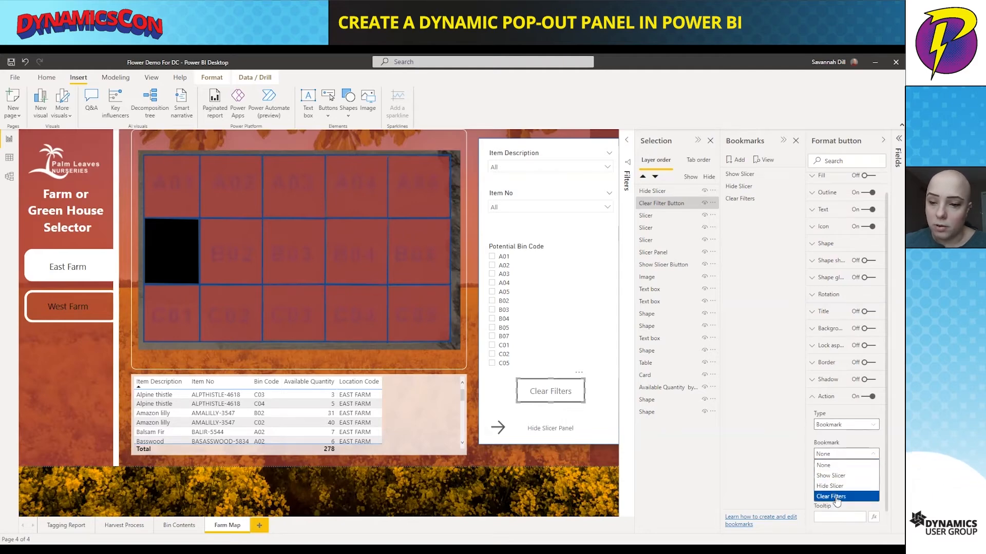
# Turn on a Bookmark action for the Hide Slicer Panel button, assign the Hide Slicer bookmark, and run the button
pyautogui.click(524, 431)
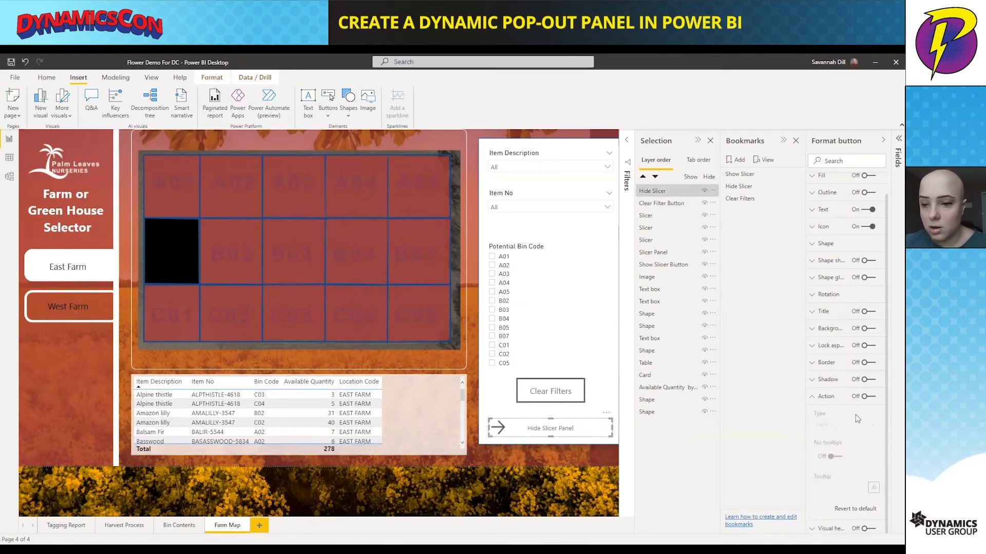
pyautogui.click(867, 396)
pyautogui.click(863, 425)
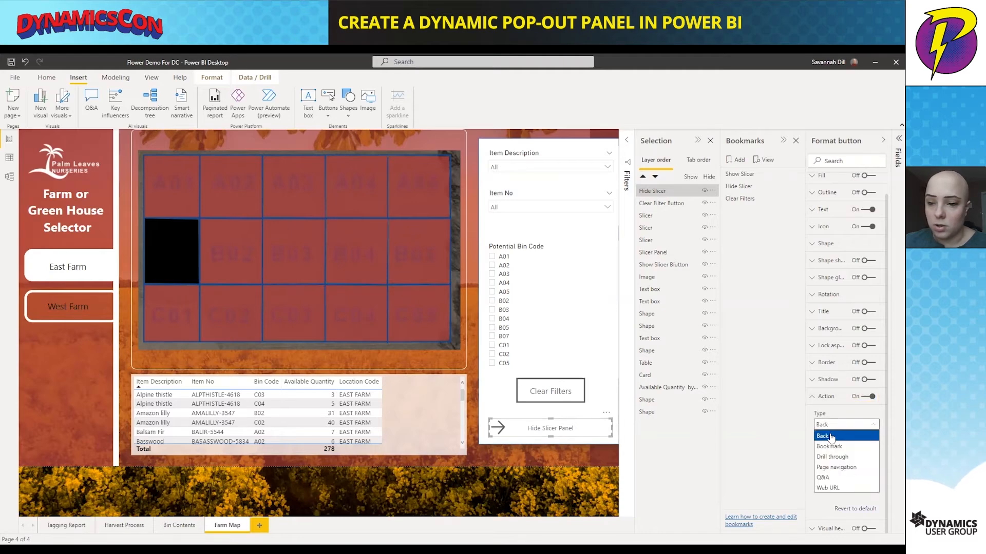
pyautogui.click(833, 446)
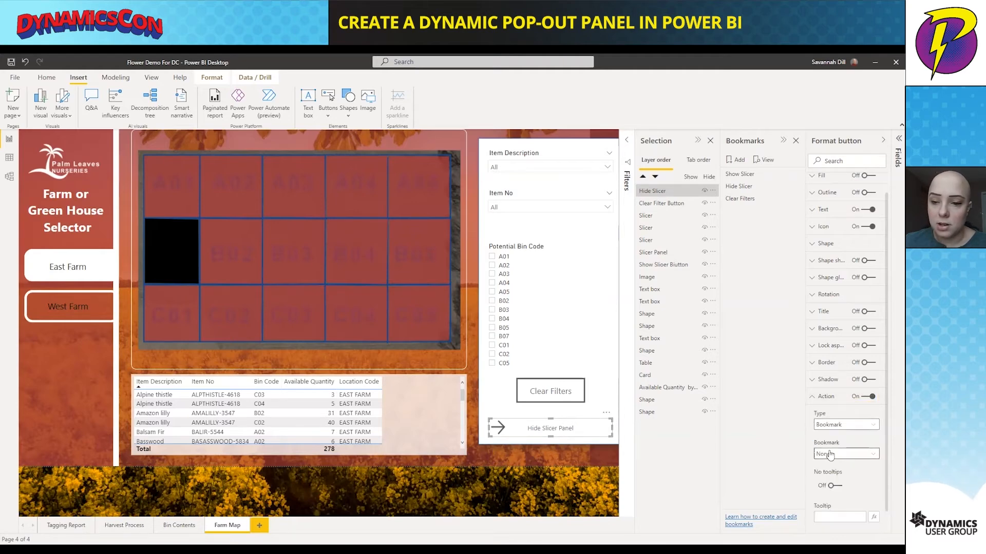
pyautogui.click(830, 454)
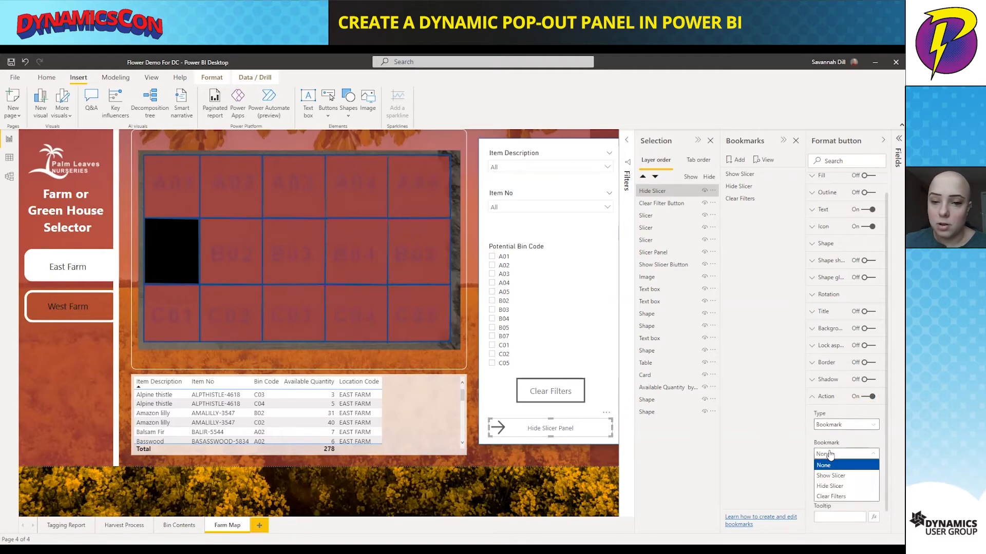
pyautogui.click(841, 487)
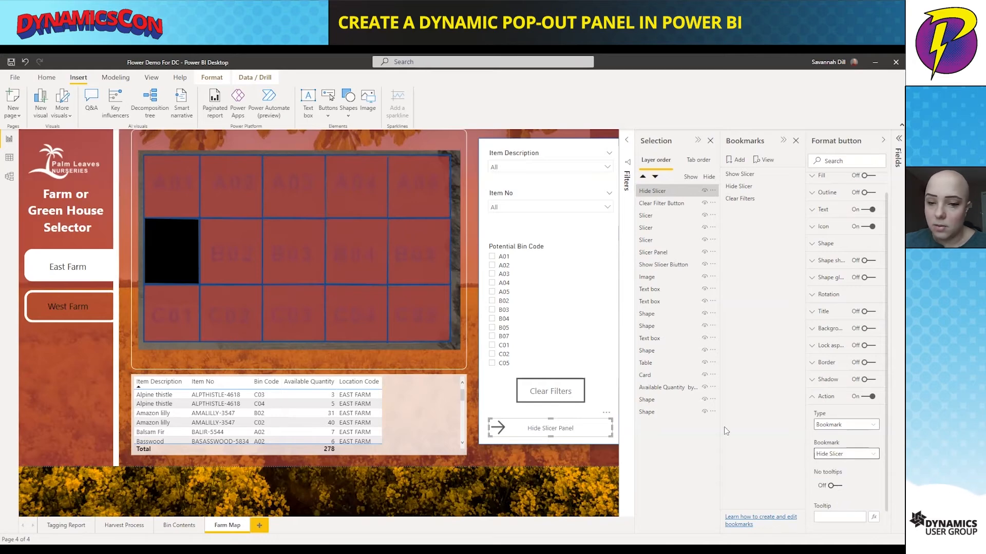
pyautogui.keyDown('ctrl'); pyautogui.click(530, 431); pyautogui.keyUp('ctrl')
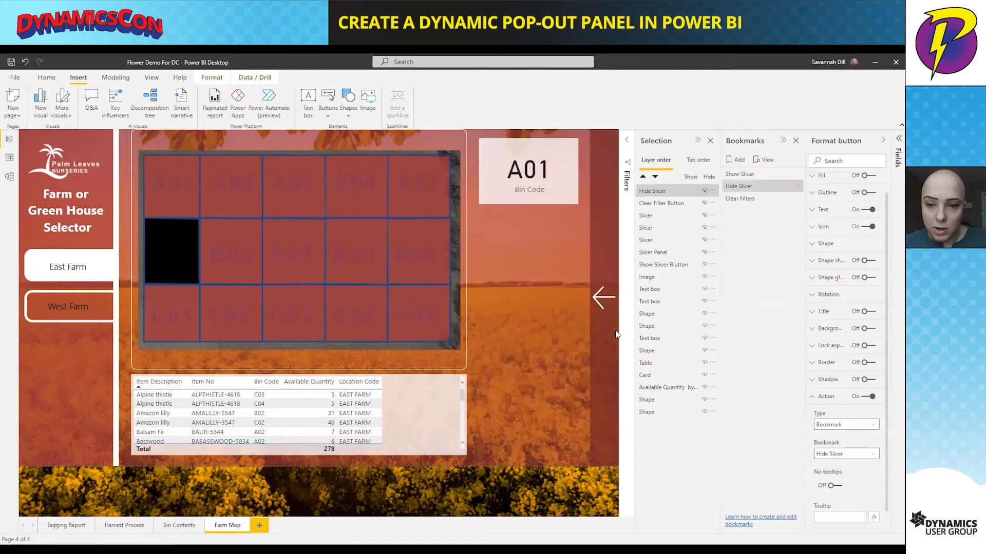
# Turn on a Bookmark action for the arrow button on the page's edge and assign the Show Slicer bookmark
pyautogui.click(602, 354)
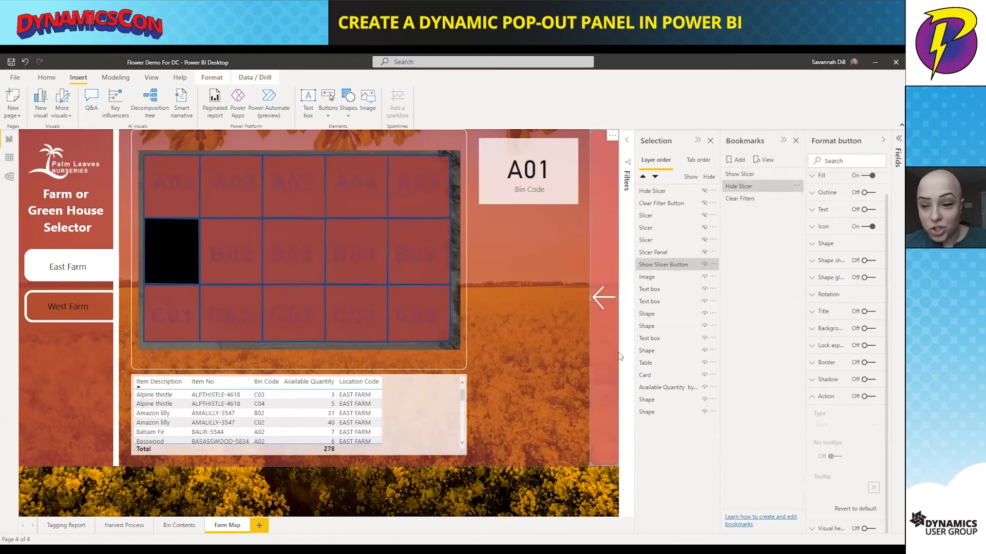
pyautogui.click(867, 398)
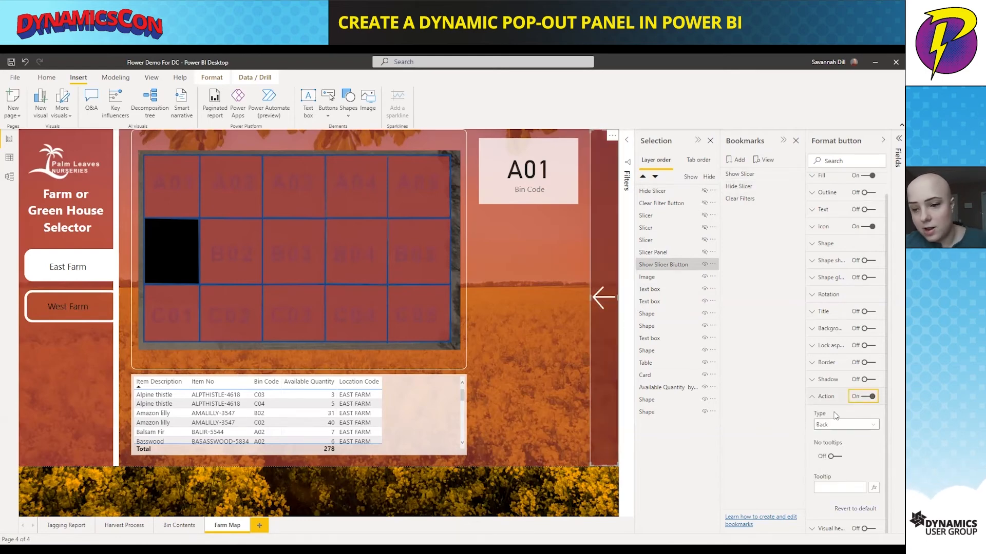
pyautogui.click(829, 426)
pyautogui.click(829, 446)
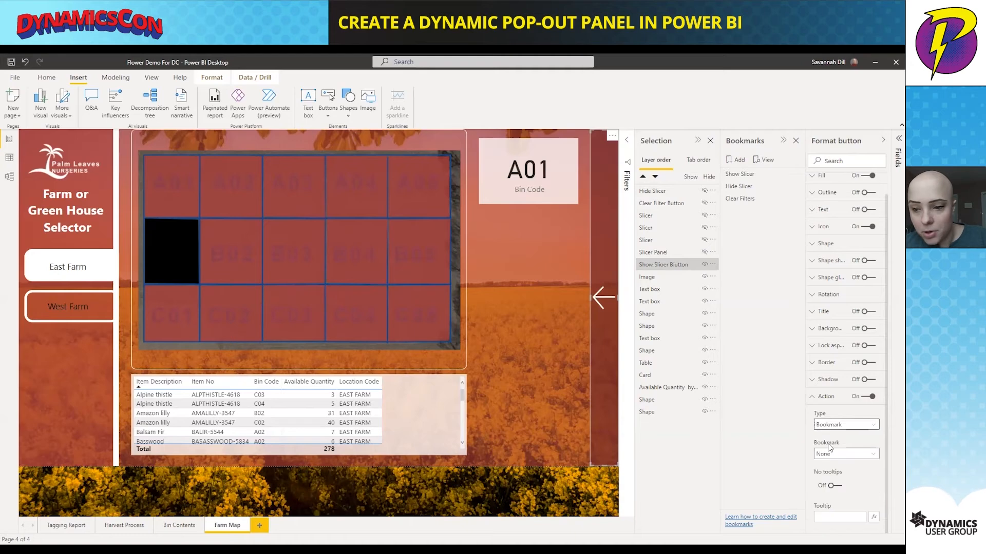
pyautogui.click(834, 455)
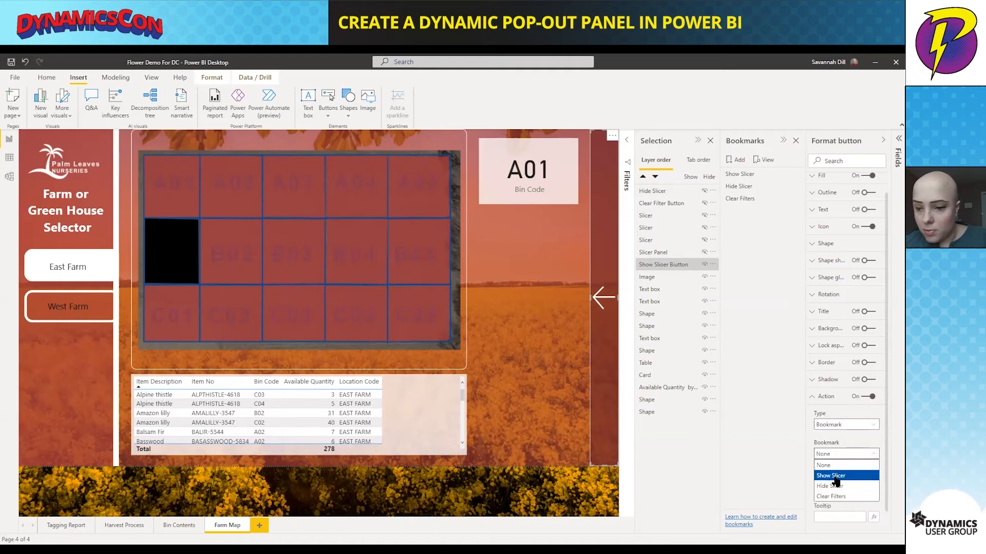
pyautogui.click(836, 477)
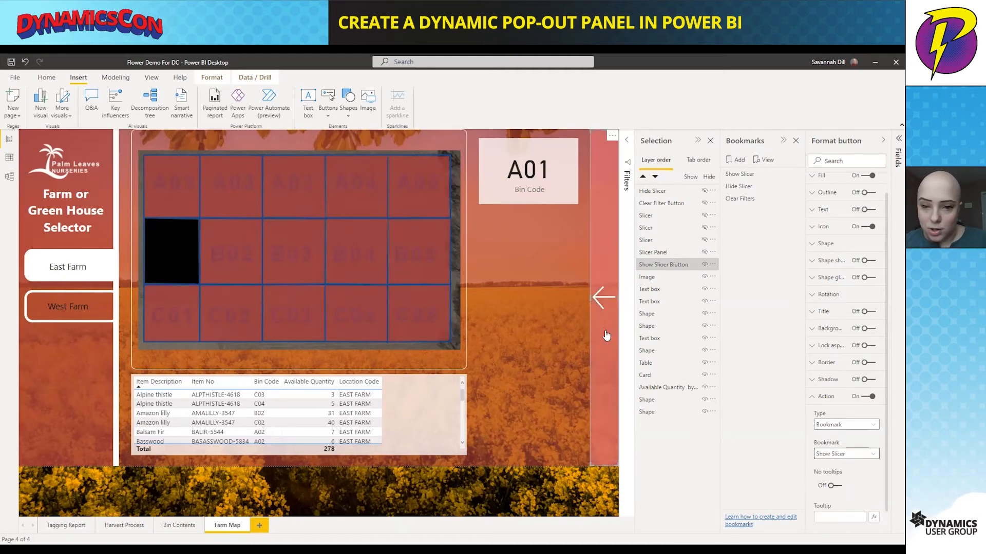
# Test the panel buttons by showing, hiding and again showing the slicer panel
pyautogui.keyDown('ctrl'); pyautogui.click(604, 299); pyautogui.keyUp('ctrl')
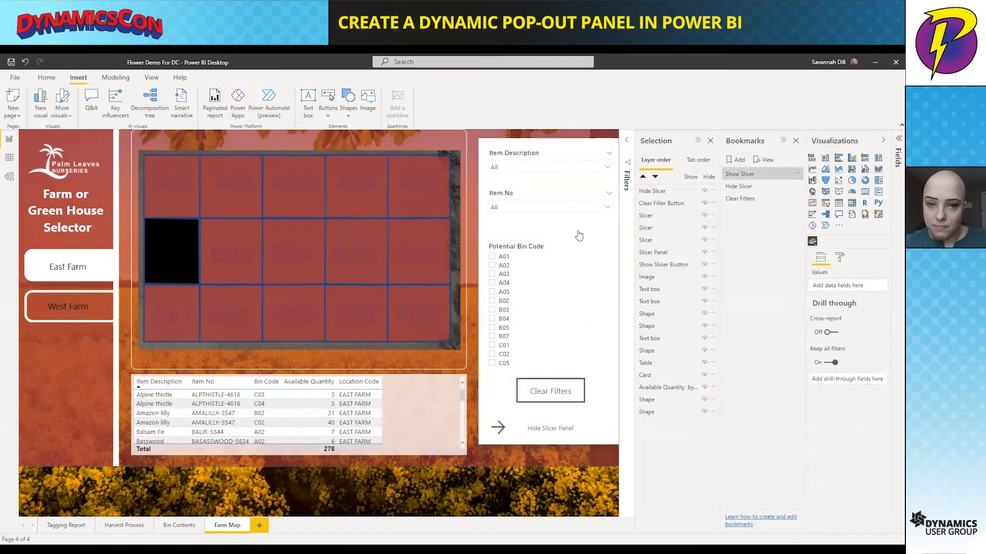
pyautogui.keyDown('ctrl'); pyautogui.click(529, 429); pyautogui.keyUp('ctrl')
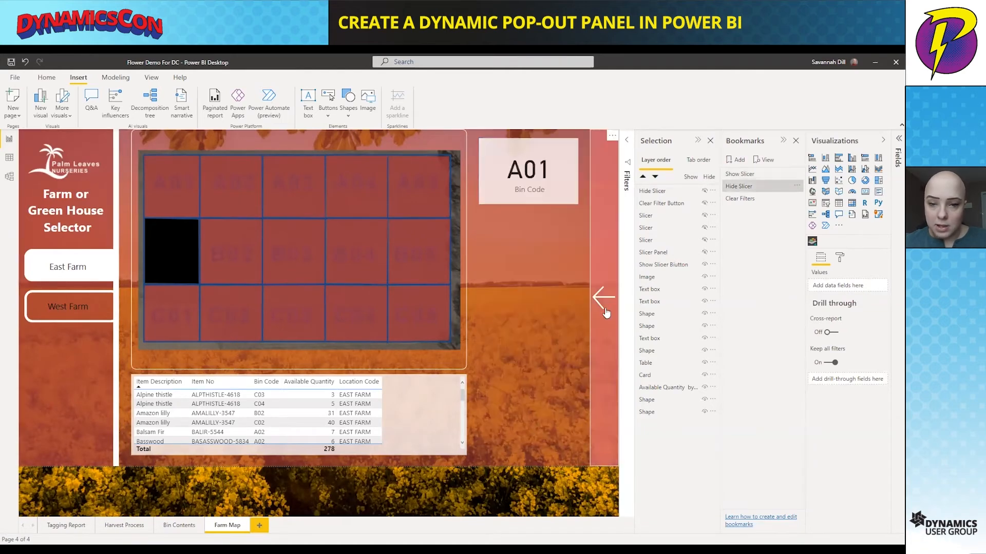
pyautogui.keyDown('ctrl'); pyautogui.click(605, 308); pyautogui.keyUp('ctrl')
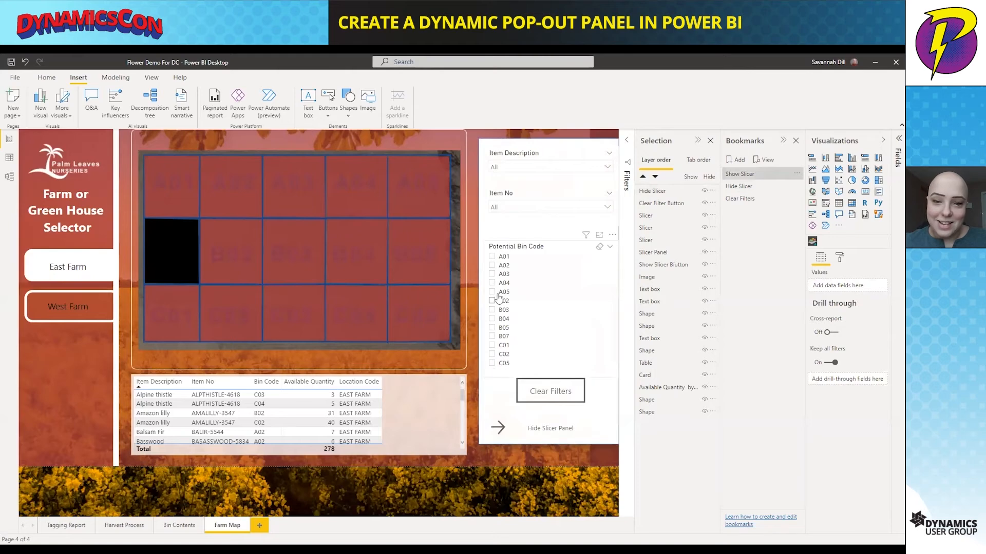
# Test the Clear Filters button after filtering Potential Bin Code to A03, and select bin codes A04 and B05
pyautogui.click(494, 275)
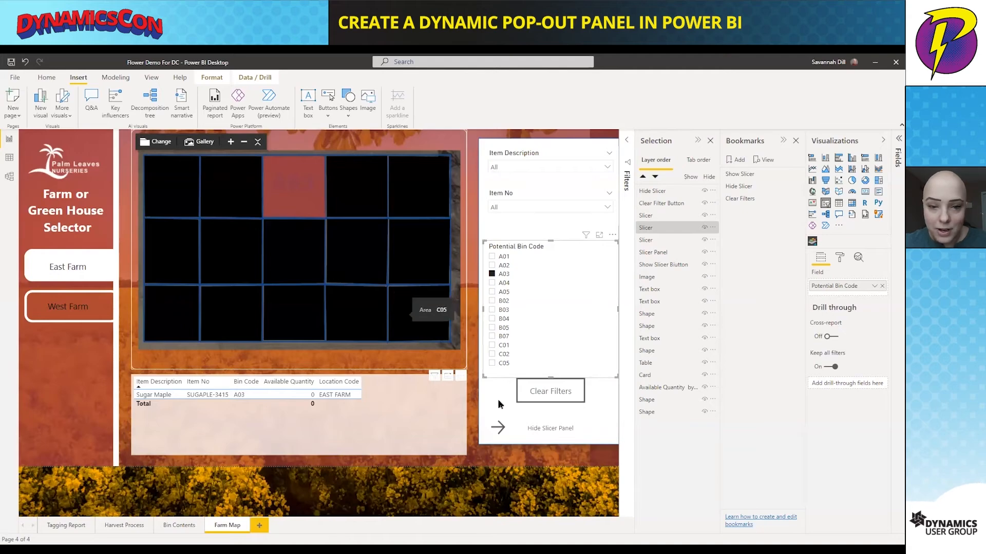
pyautogui.keyDown('ctrl'); pyautogui.click(557, 394); pyautogui.keyUp('ctrl')
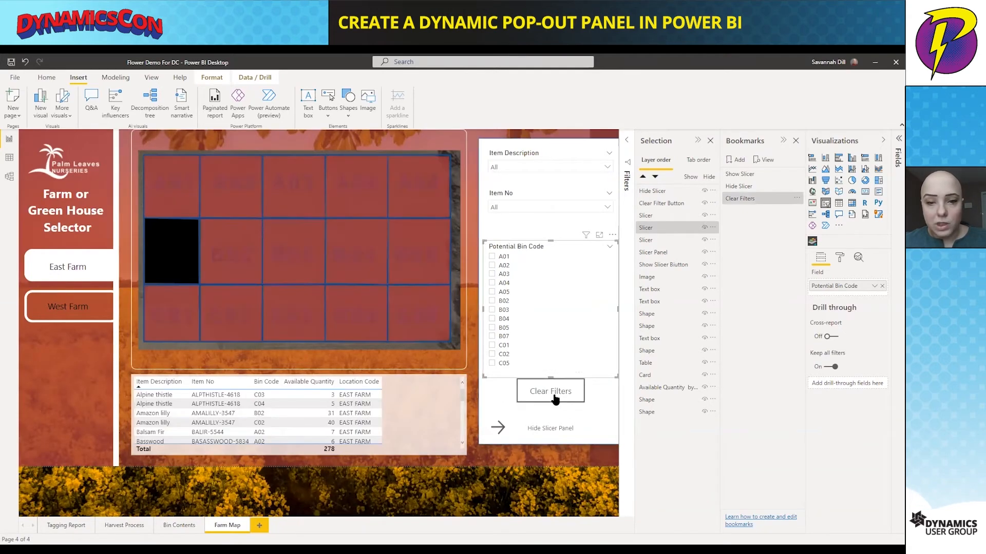
pyautogui.keyDown('ctrl'); pyautogui.click(495, 328); pyautogui.keyUp('ctrl')
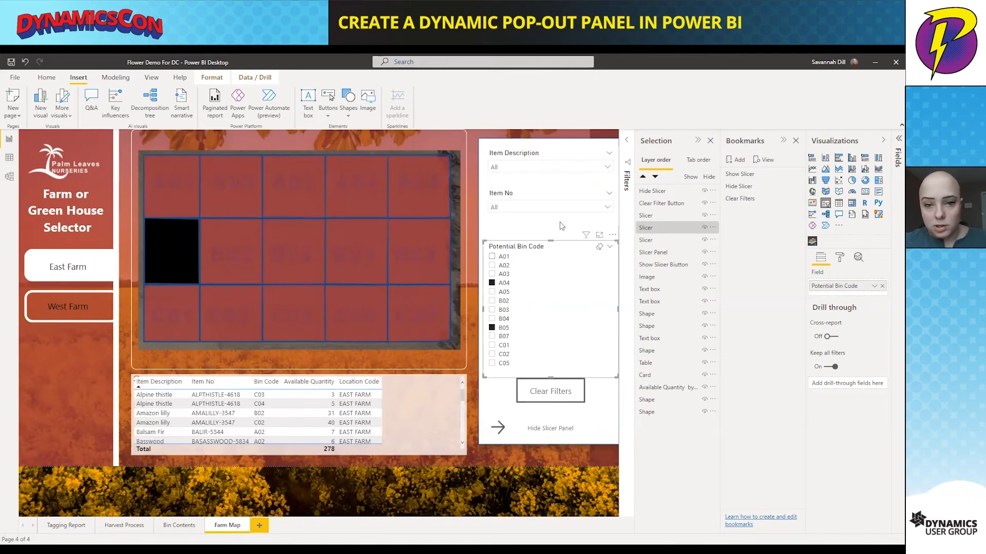
# Clear the selected bin codes with the Clear Filters button and close the slicer panel with its Hide Slicer Panel button
pyautogui.keyDown('ctrl'); pyautogui.click(549, 399); pyautogui.keyUp('ctrl')
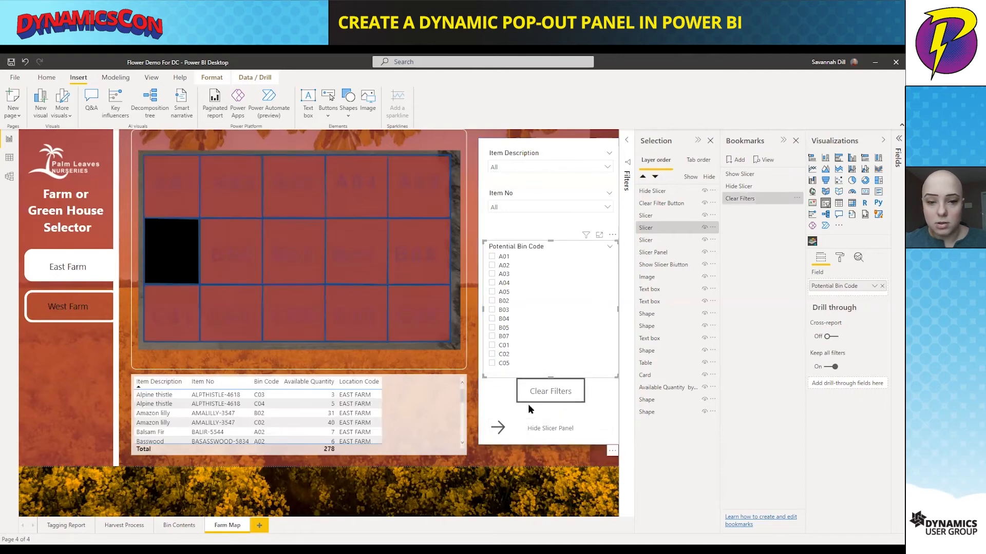
pyautogui.keyDown('ctrl'); pyautogui.click(523, 430); pyautogui.keyUp('ctrl')
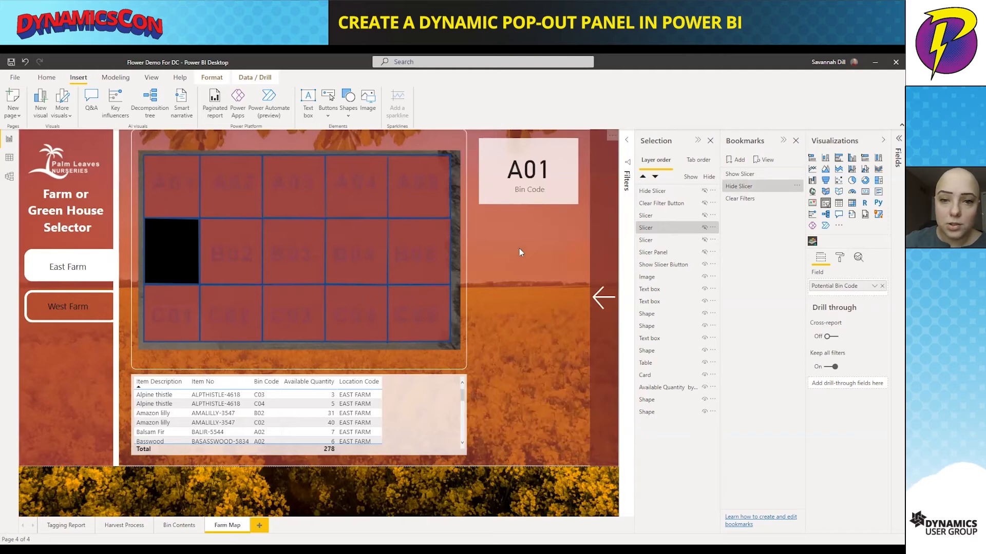
# Move the Bin Code card down beside the item table and enlarge it to match the table's height
pyautogui.moveTo(498, 184); pyautogui.dragTo(506, 414)
pyautogui.moveTo(575, 440); pyautogui.dragTo(581, 455)
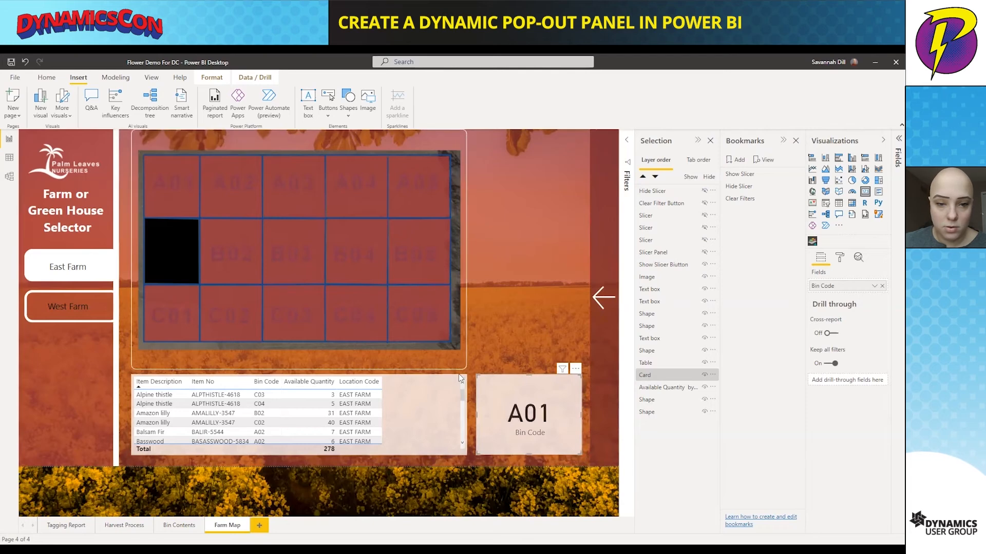
# Widen the farm map visual into the freed space until its right edge lines up with the Bin Code card's
pyautogui.click(466, 351)
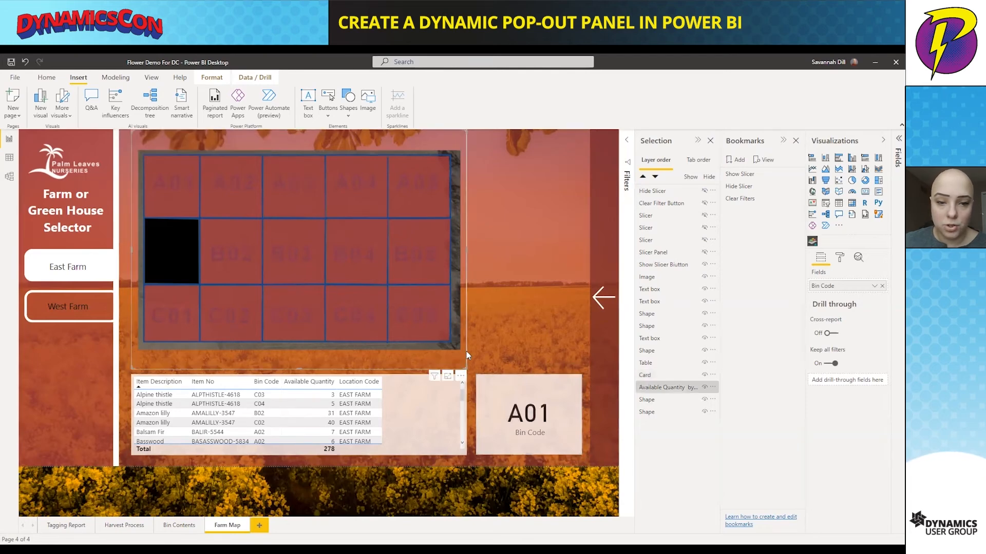
pyautogui.moveTo(431, 294)
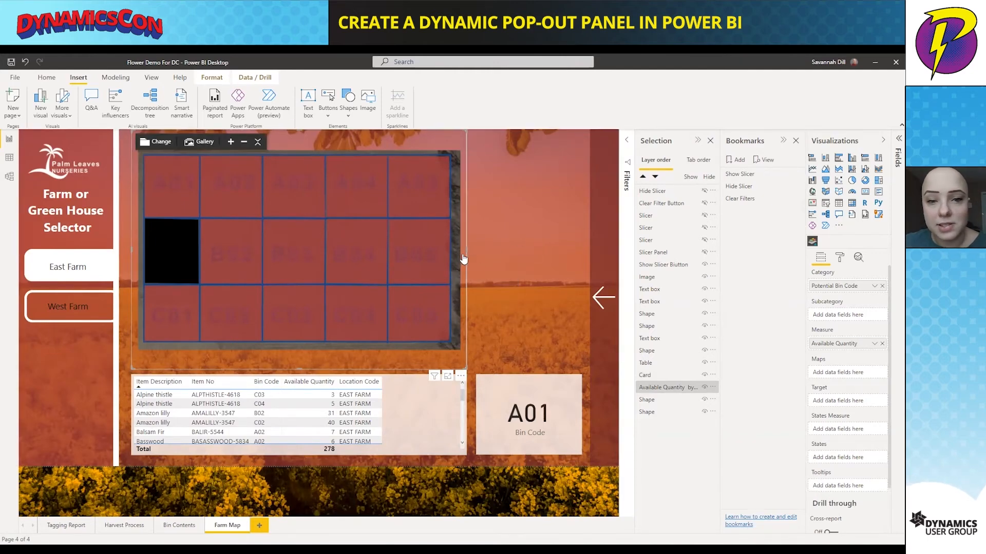
pyautogui.moveTo(471, 255); pyautogui.dragTo(573, 255)
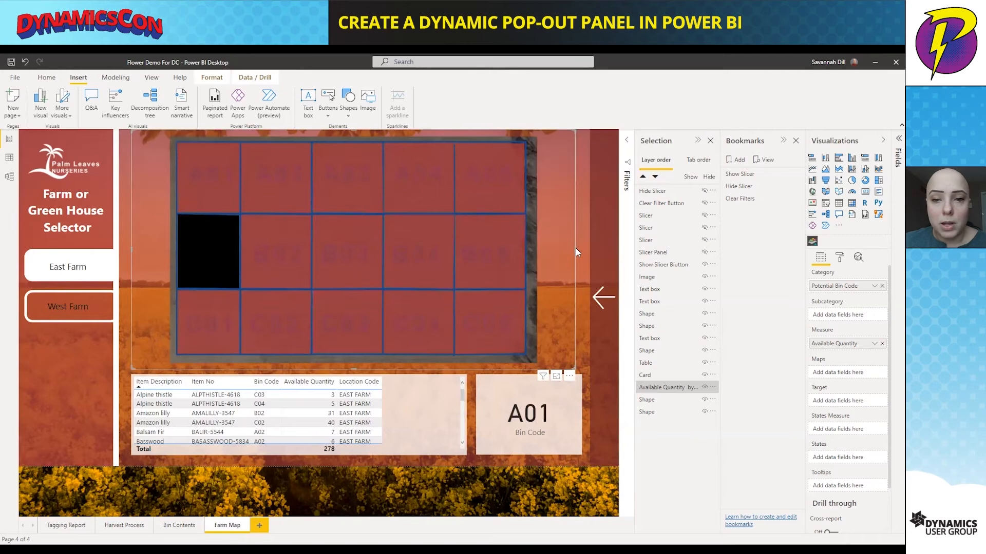
pyautogui.moveTo(574, 249); pyautogui.dragTo(581, 252)
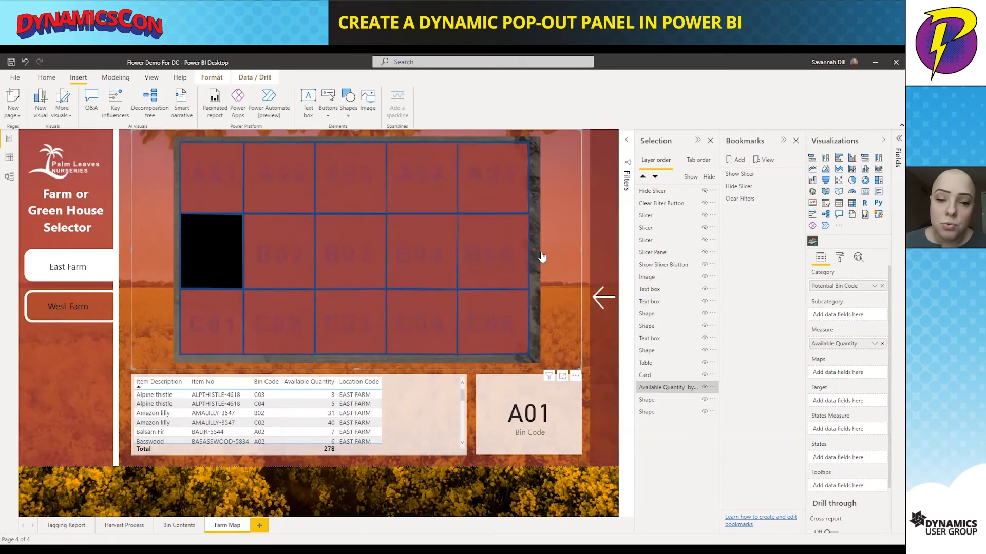
pyautogui.moveTo(524, 272)
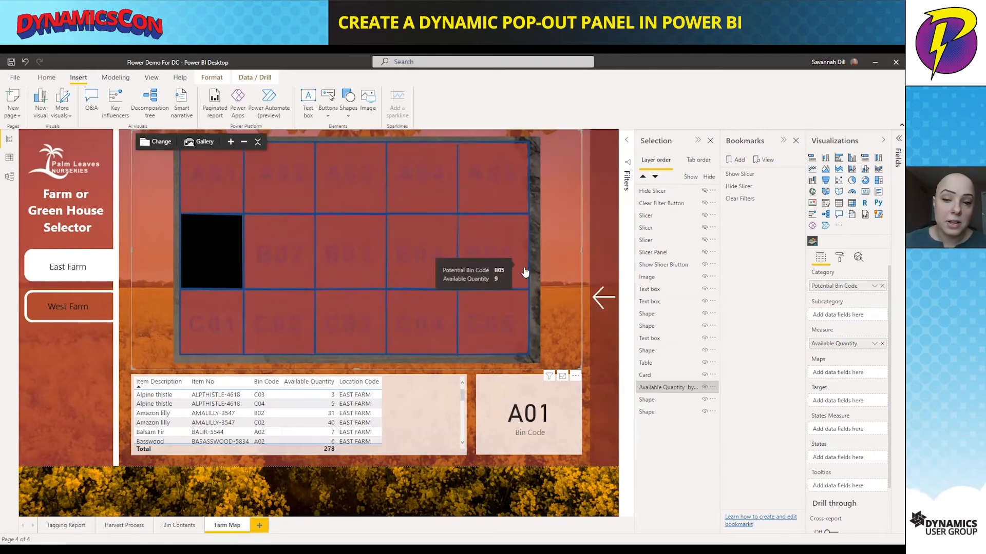